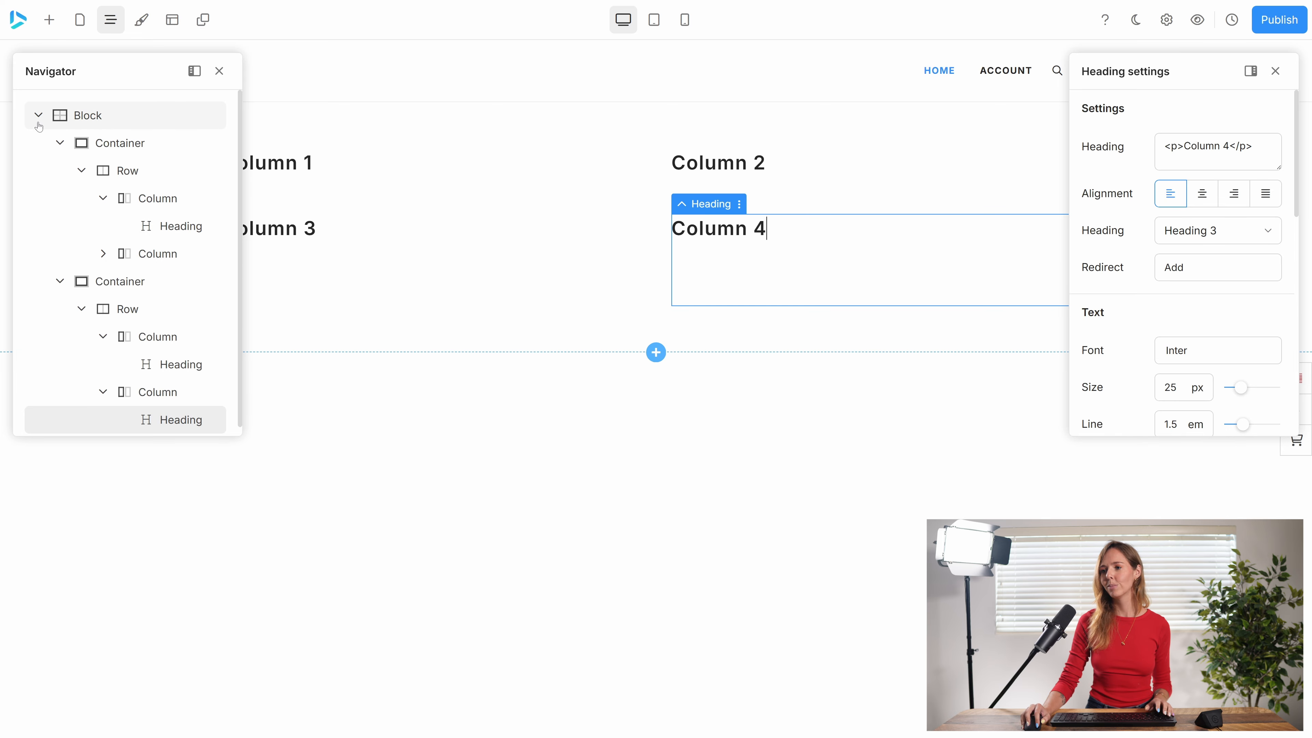
# Review the block's container, row and column structure in the Navigator and close it.
pyautogui.scroll(-1, 145, 170)
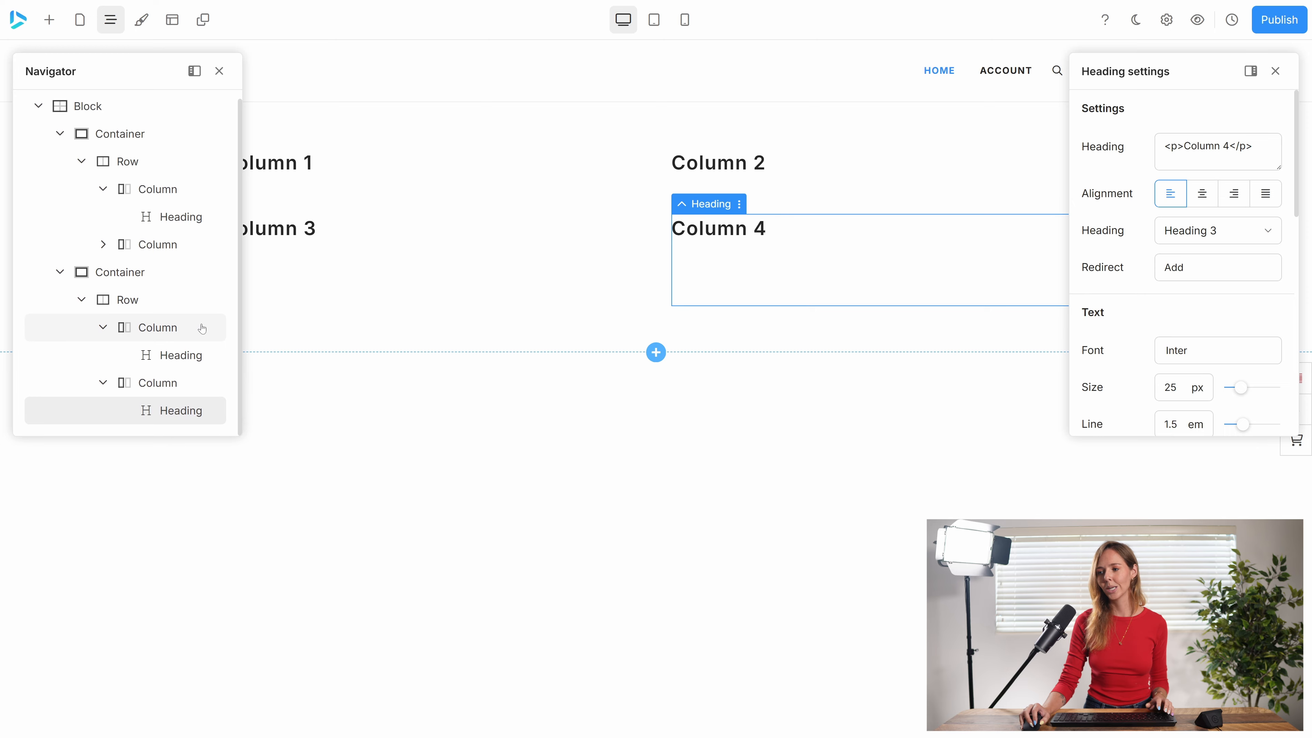
pyautogui.scroll(1, 202, 328)
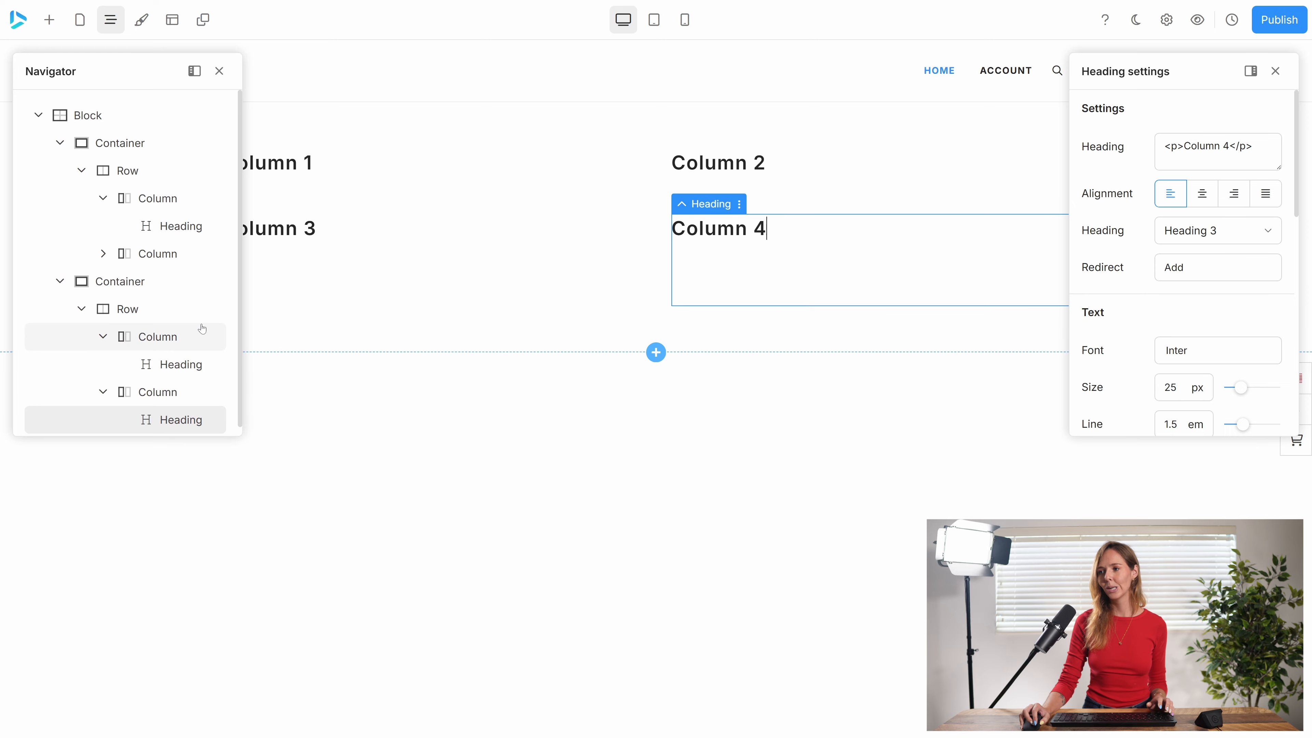
pyautogui.click(437, 420)
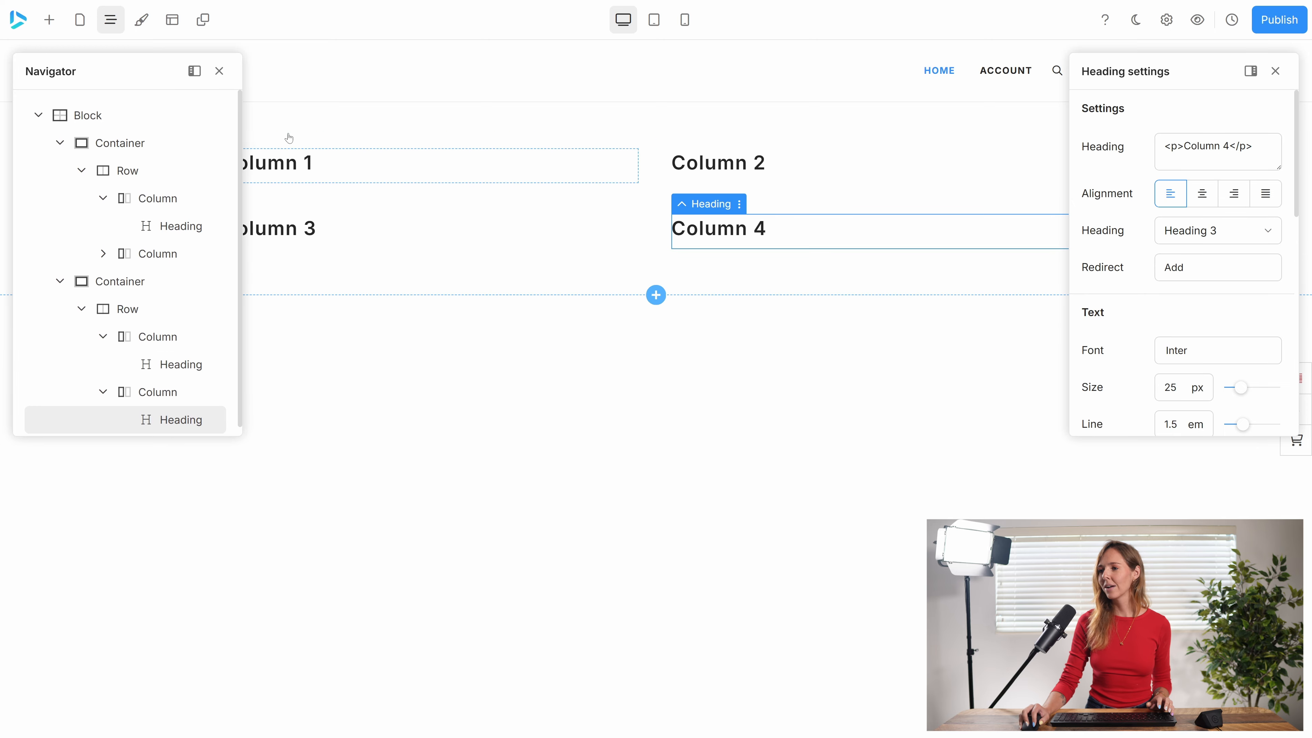
pyautogui.click(214, 73)
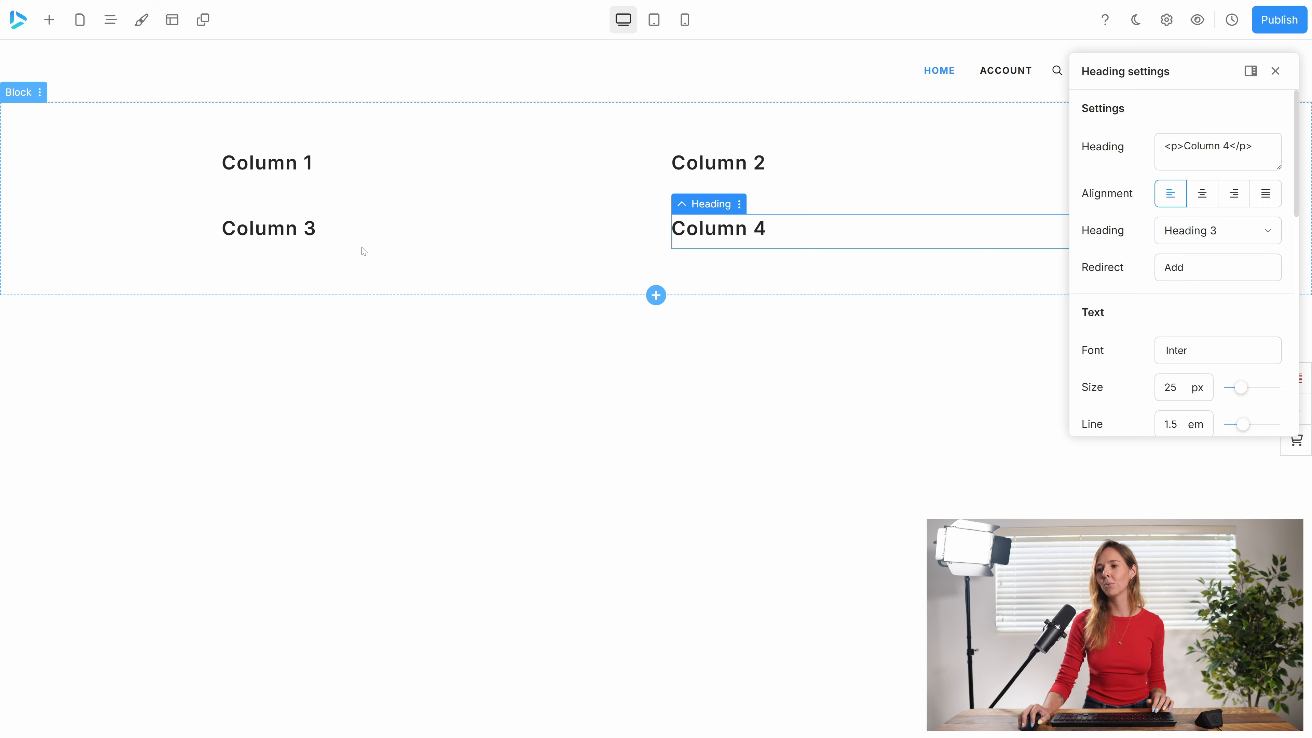
# Select the whole block, add a size setting and set its minimum height to 63 vh.
pyautogui.click(60, 185)
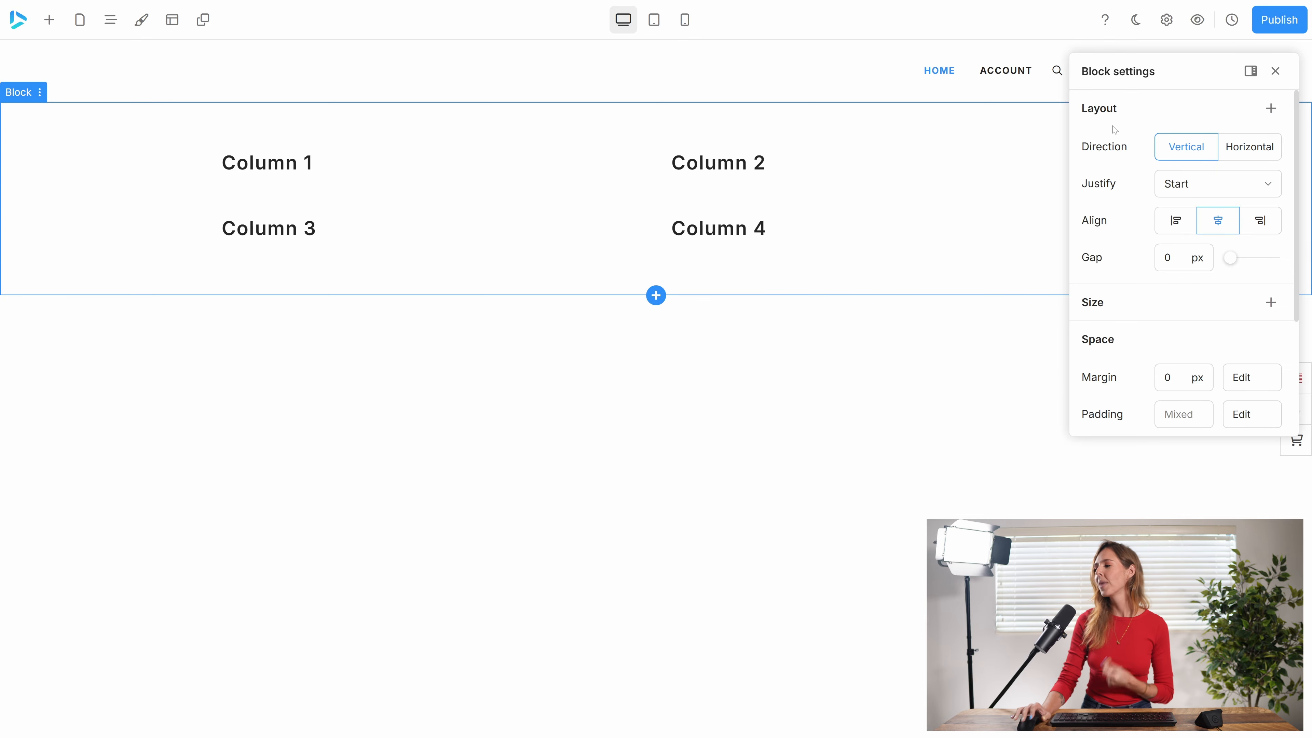
pyautogui.click(1270, 302)
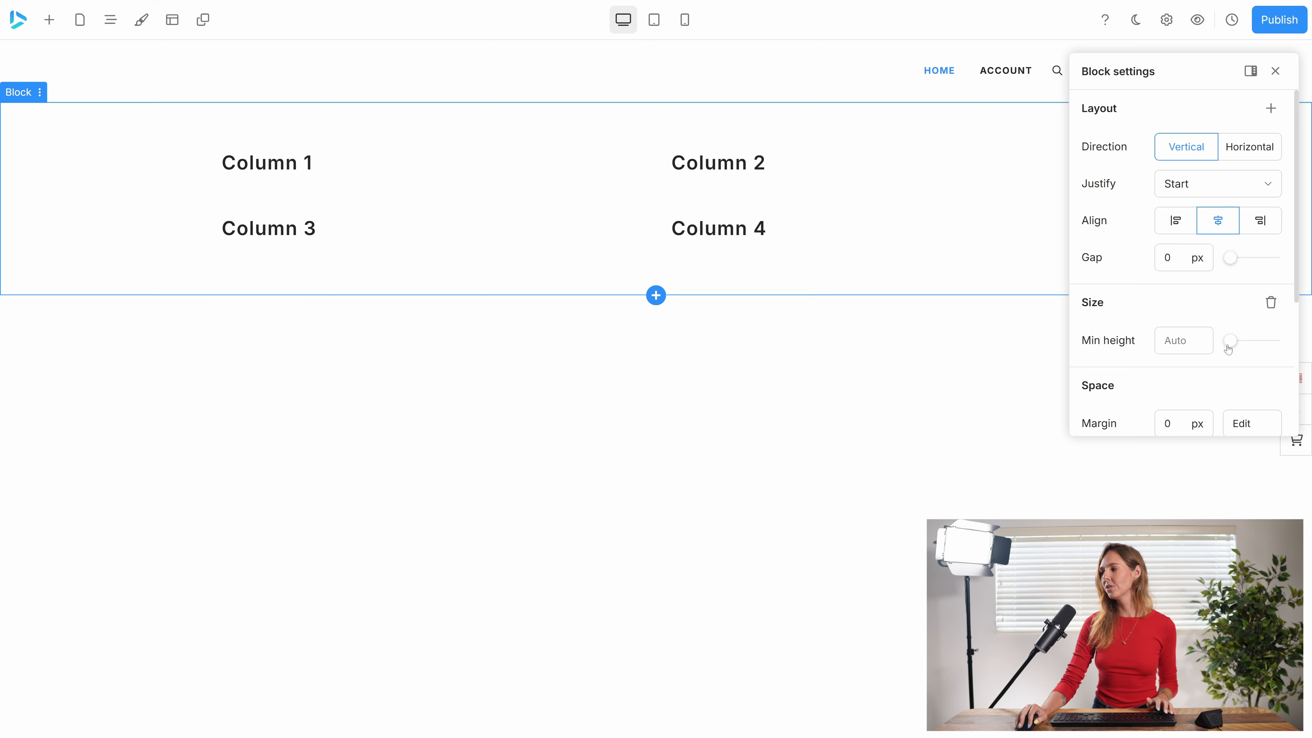
pyautogui.moveTo(1231, 349); pyautogui.dragTo(1258, 350)
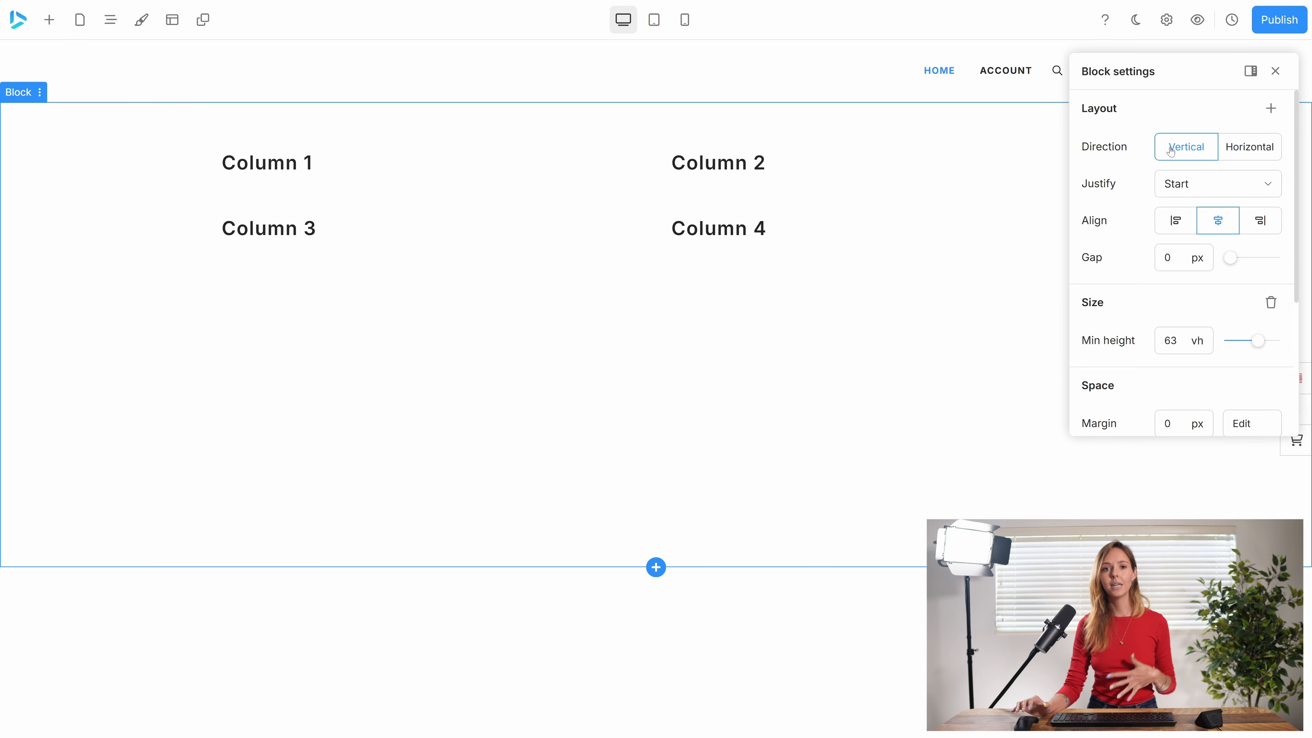
# Try the Center and Space around justification options on the vertical block.
pyautogui.click(1206, 186)
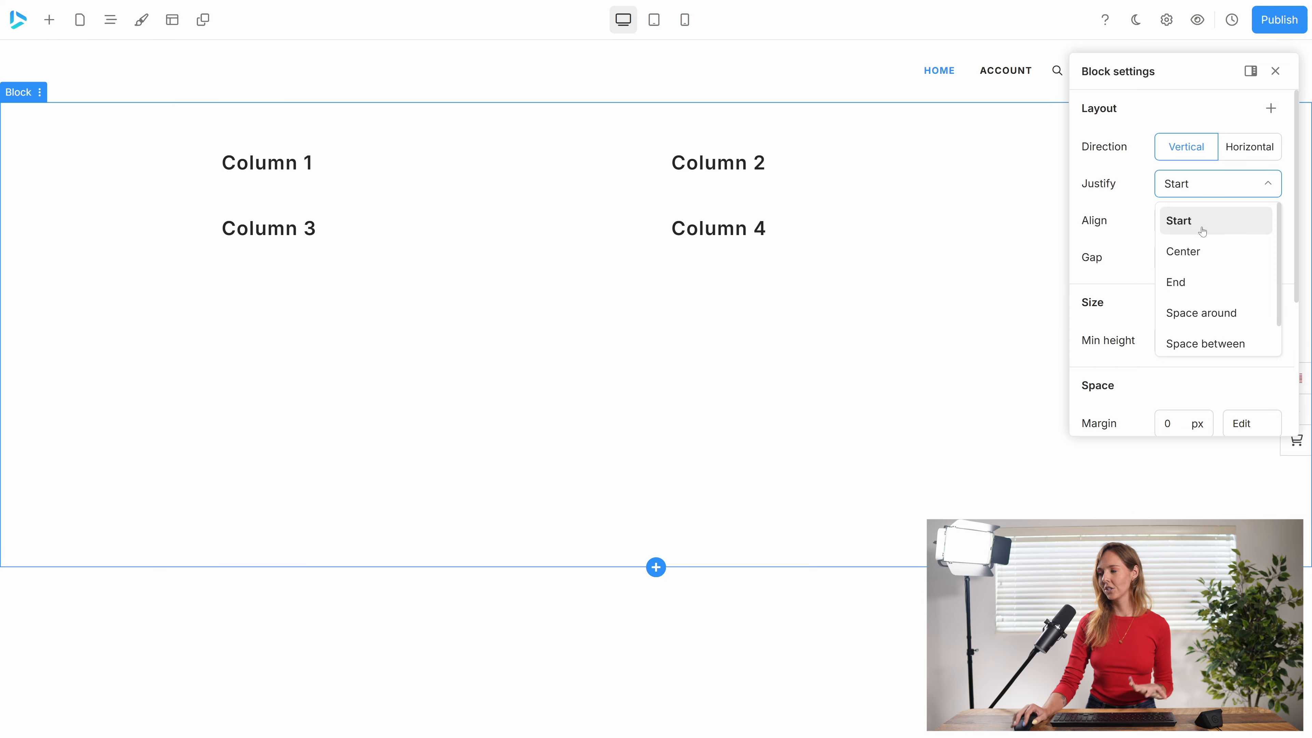
pyautogui.click(1204, 252)
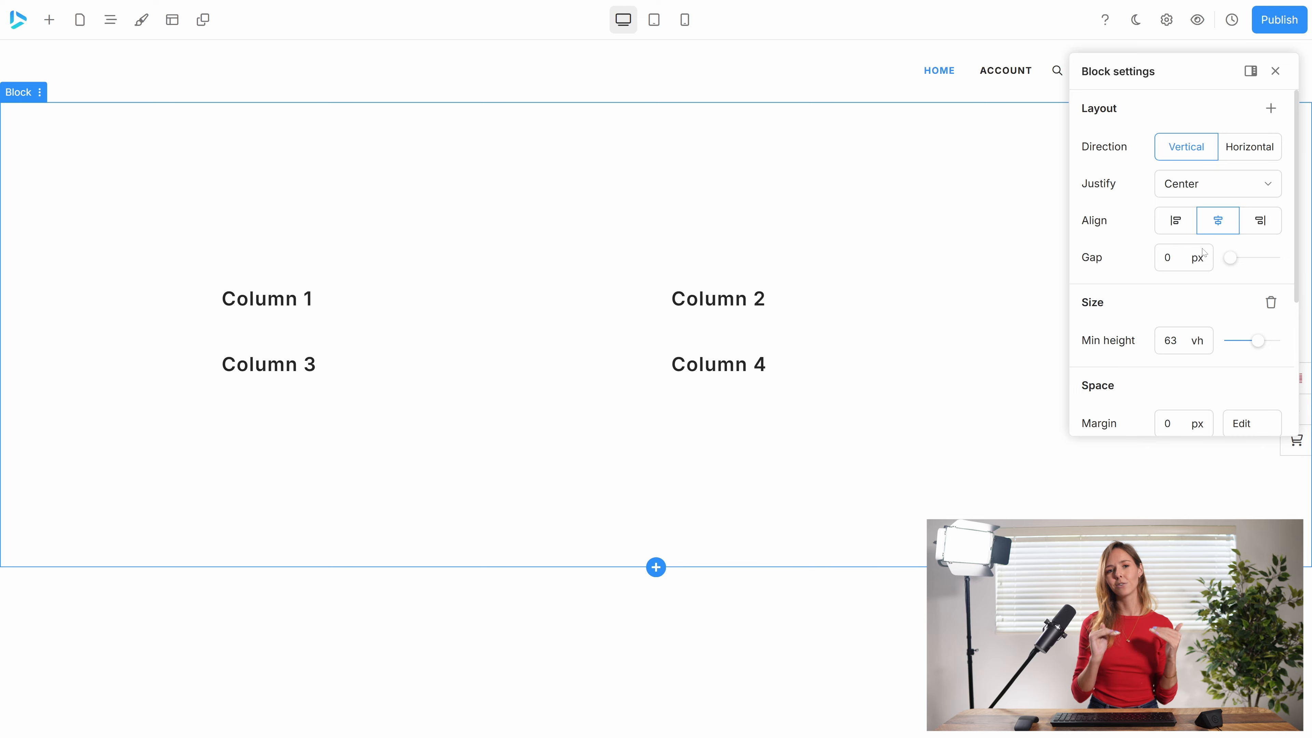
pyautogui.click(1185, 188)
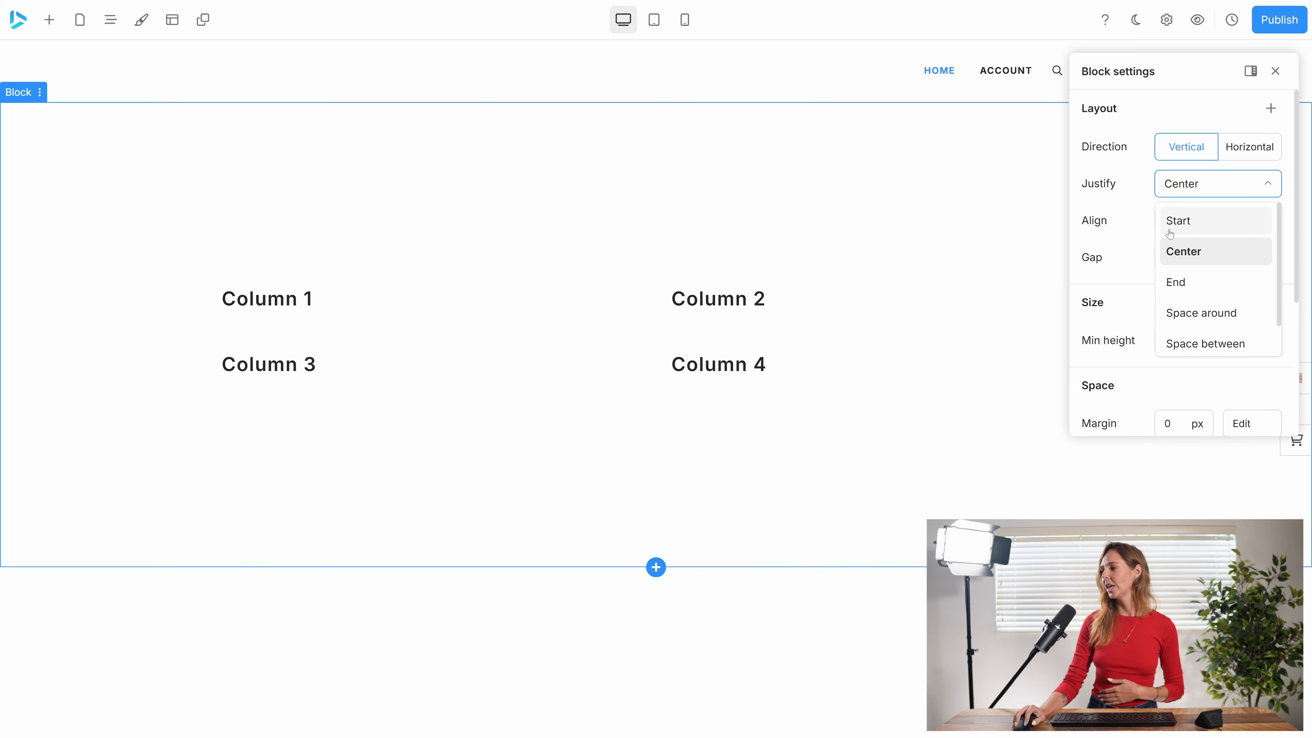
pyautogui.click(1197, 313)
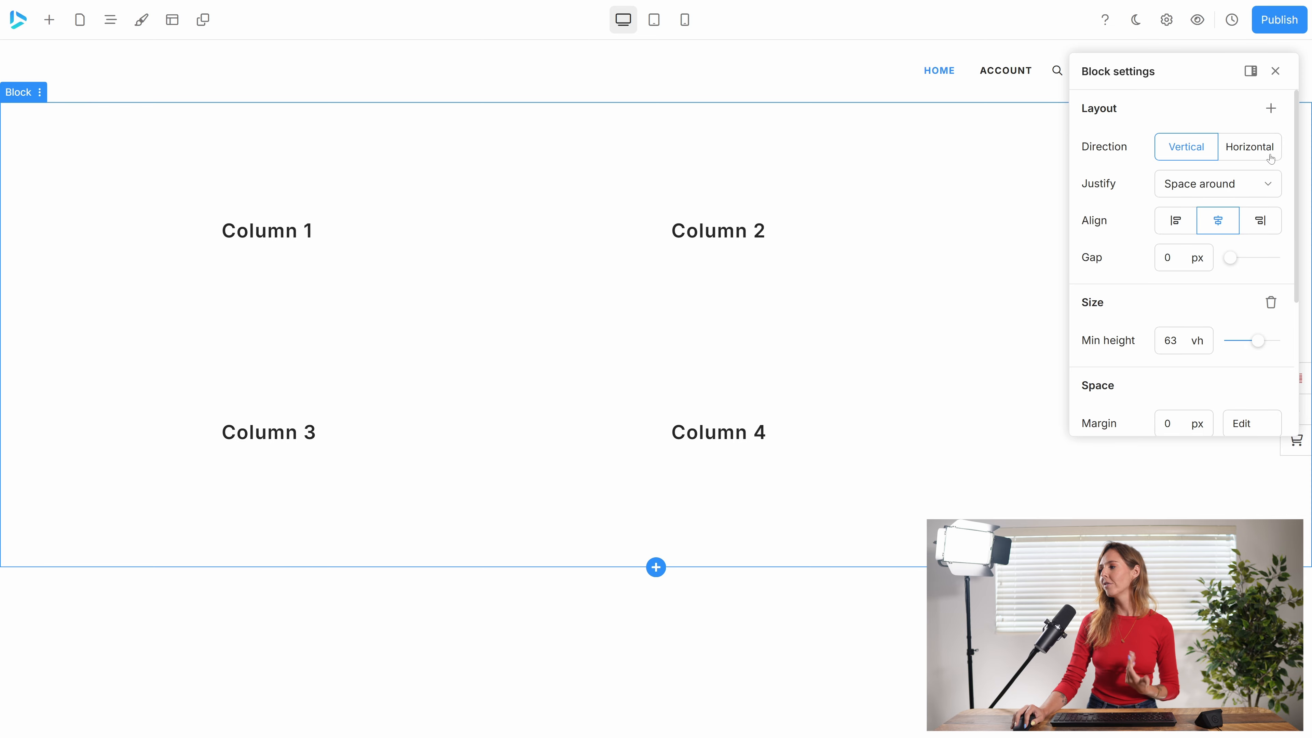
# Switch the block's direction to Horizontal and set its justification to Start.
pyautogui.click(1250, 152)
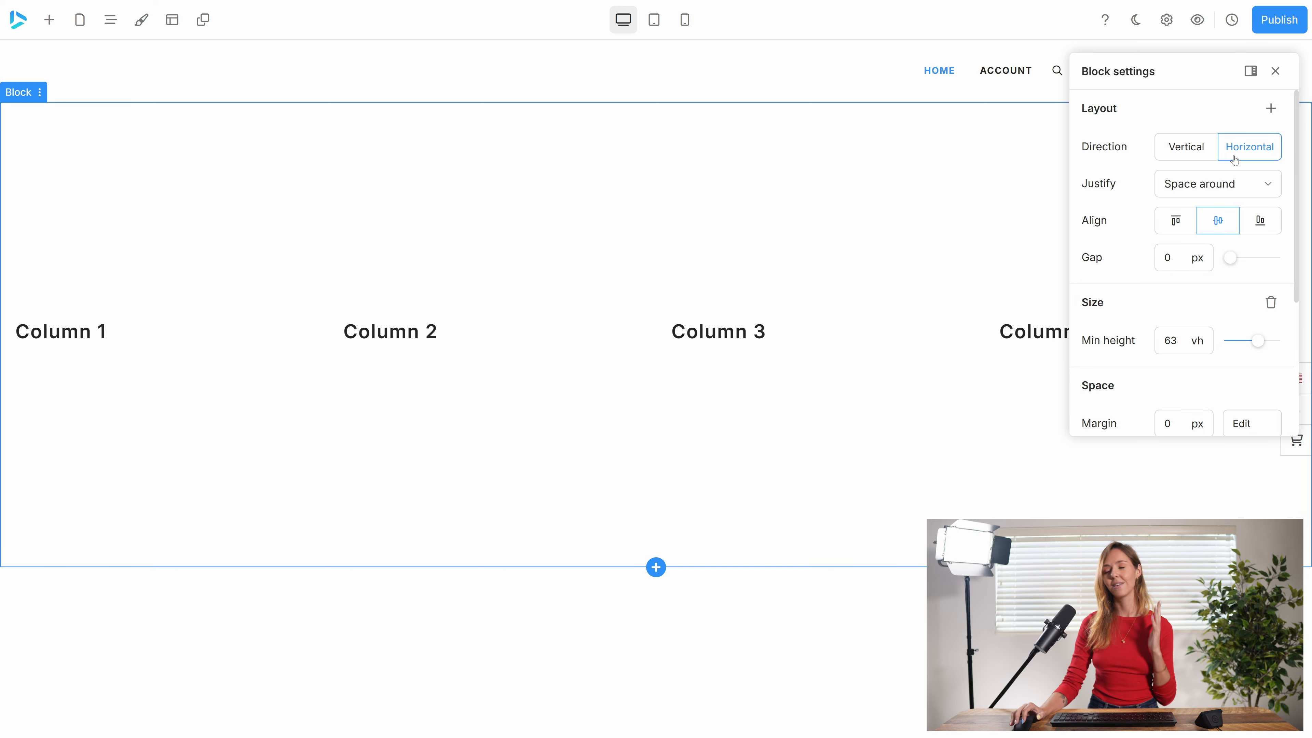
pyautogui.click(1225, 193)
pyautogui.click(1208, 233)
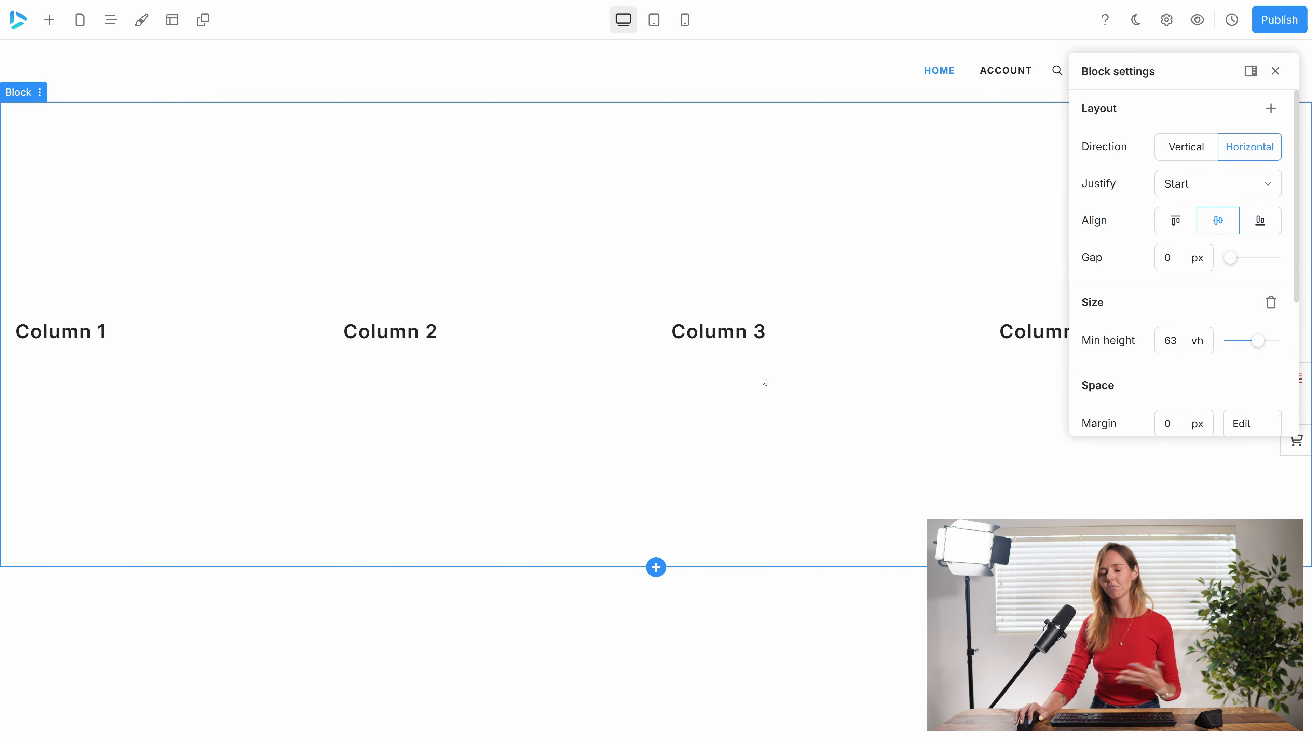
# Return the block's direction to Vertical, try End justification and set it back to Start.
pyautogui.click(1177, 153)
pyautogui.click(1173, 198)
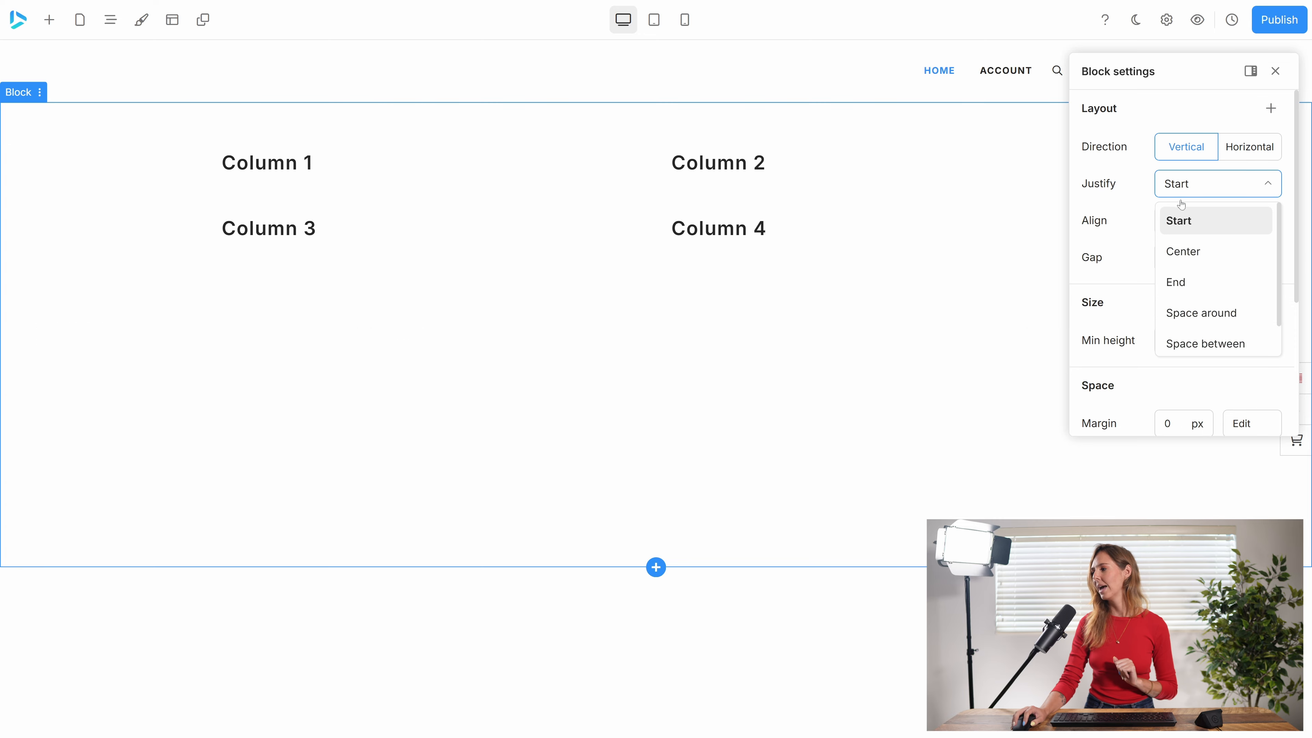
pyautogui.click(1202, 283)
pyautogui.click(1218, 183)
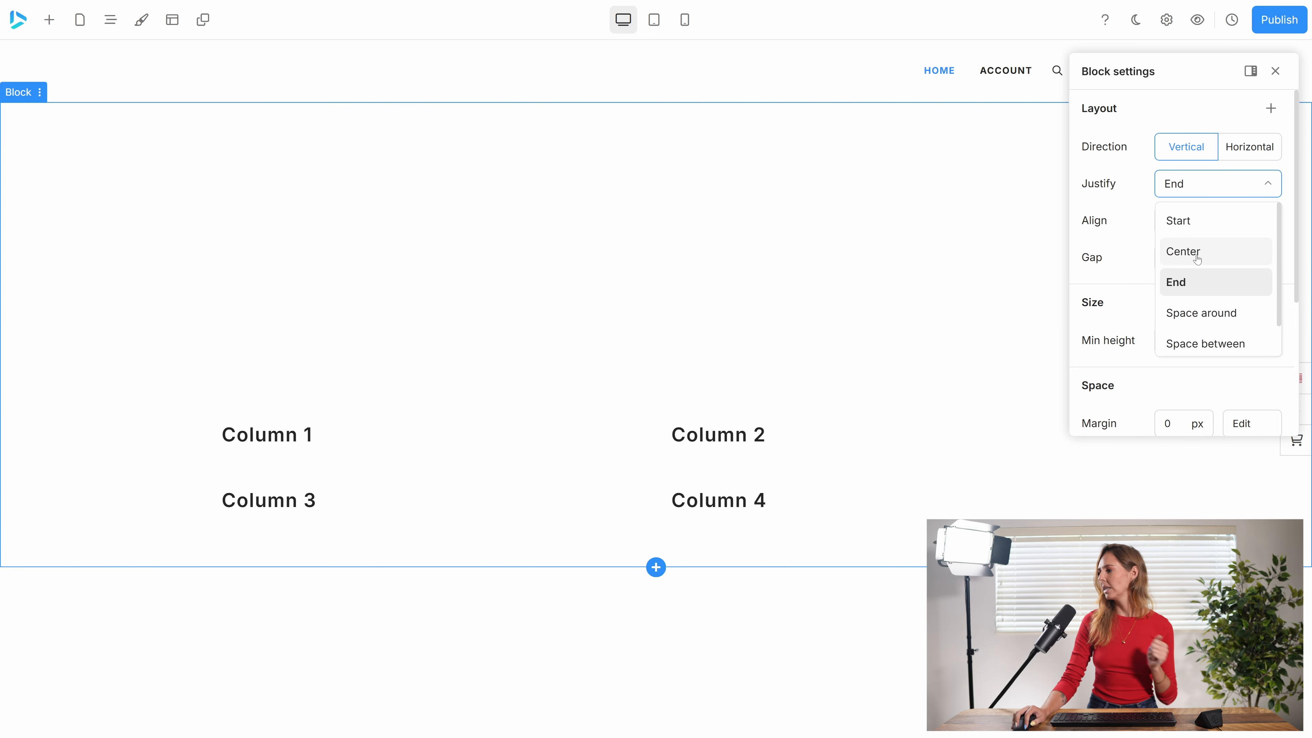
pyautogui.click(1193, 223)
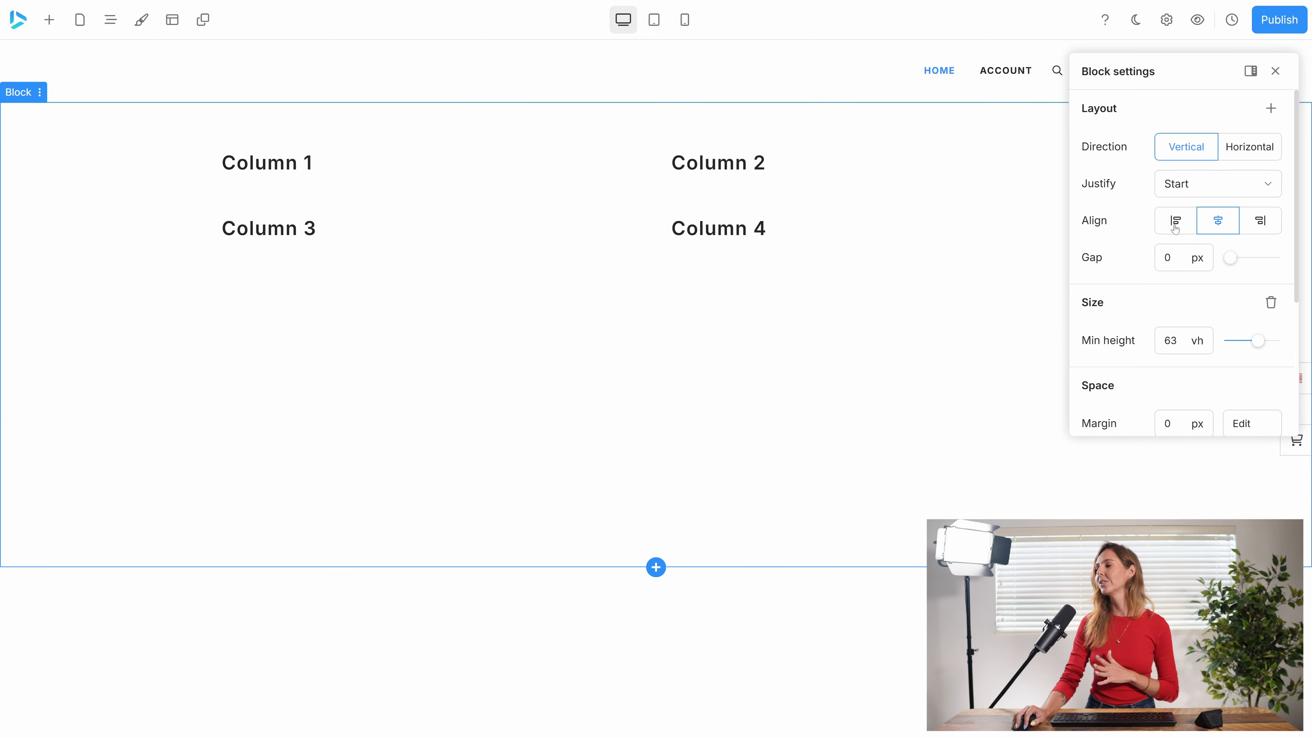
# Try left and right alignment on the vertical block and return it to center alignment.
pyautogui.click(1174, 221)
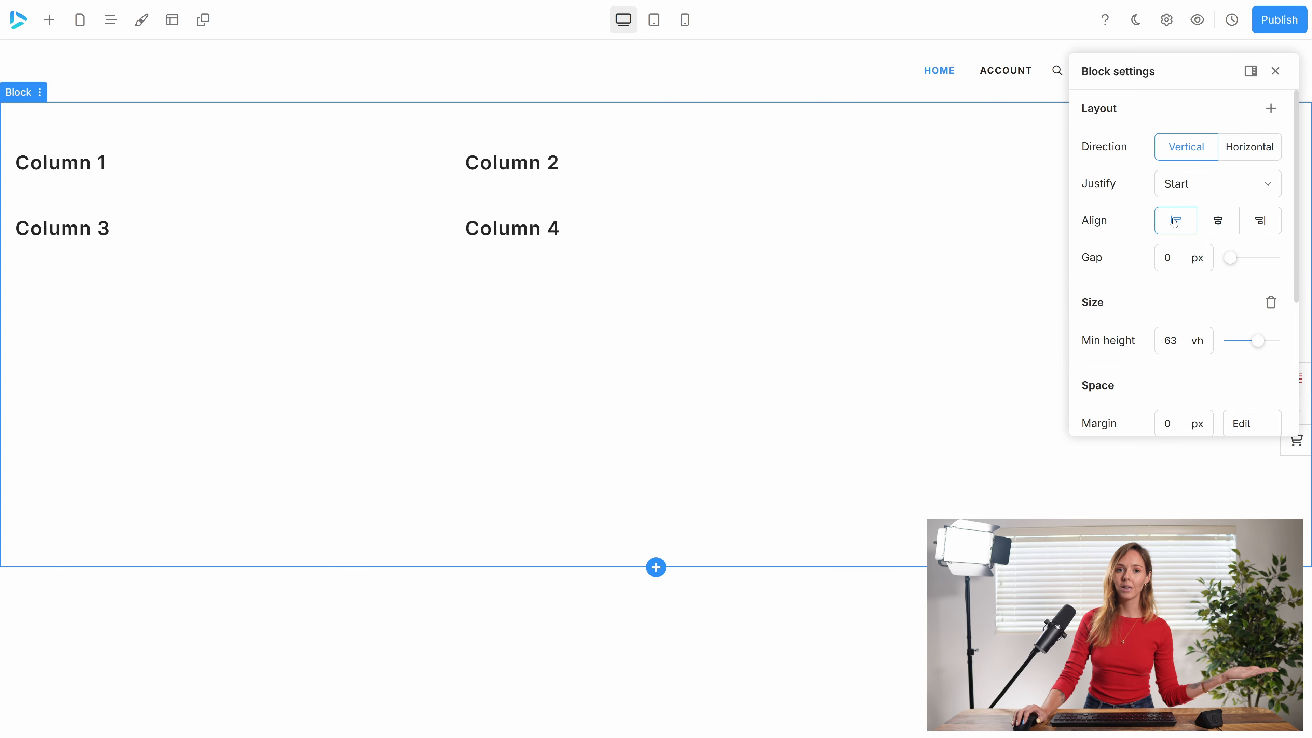
pyautogui.click(1260, 221)
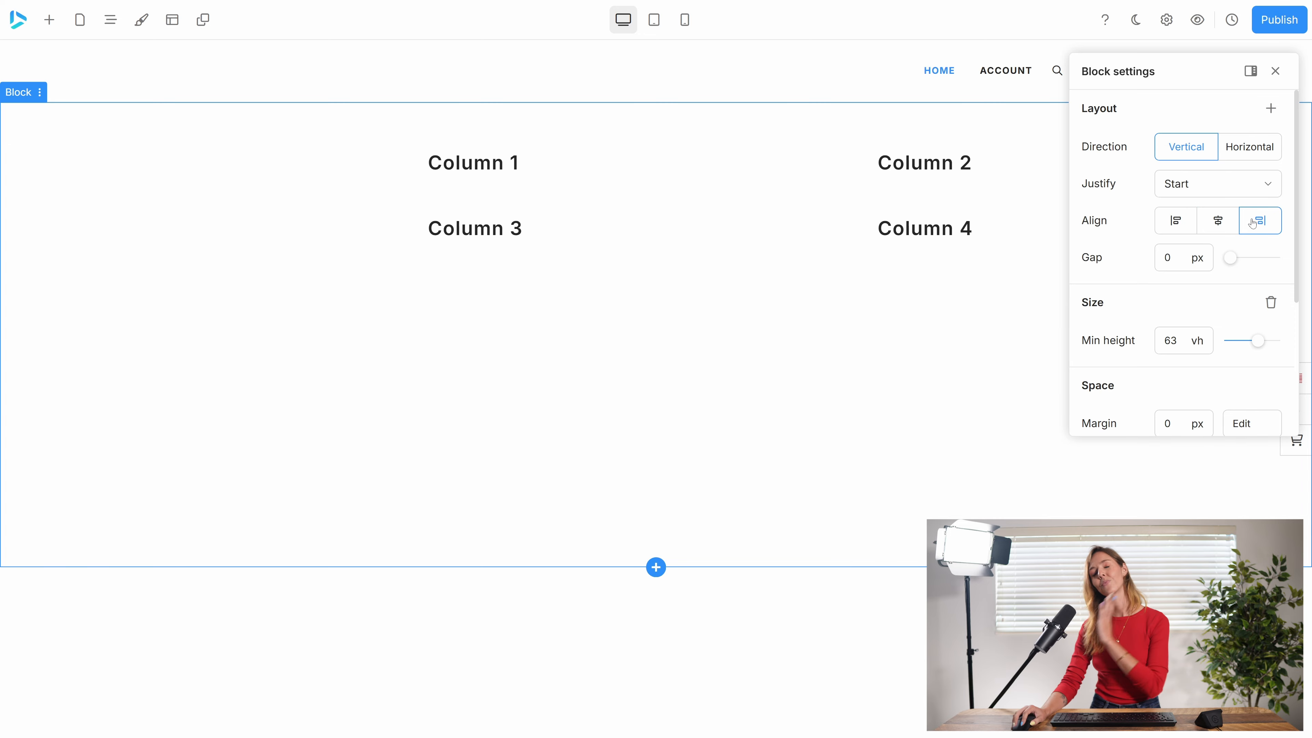
pyautogui.click(1227, 225)
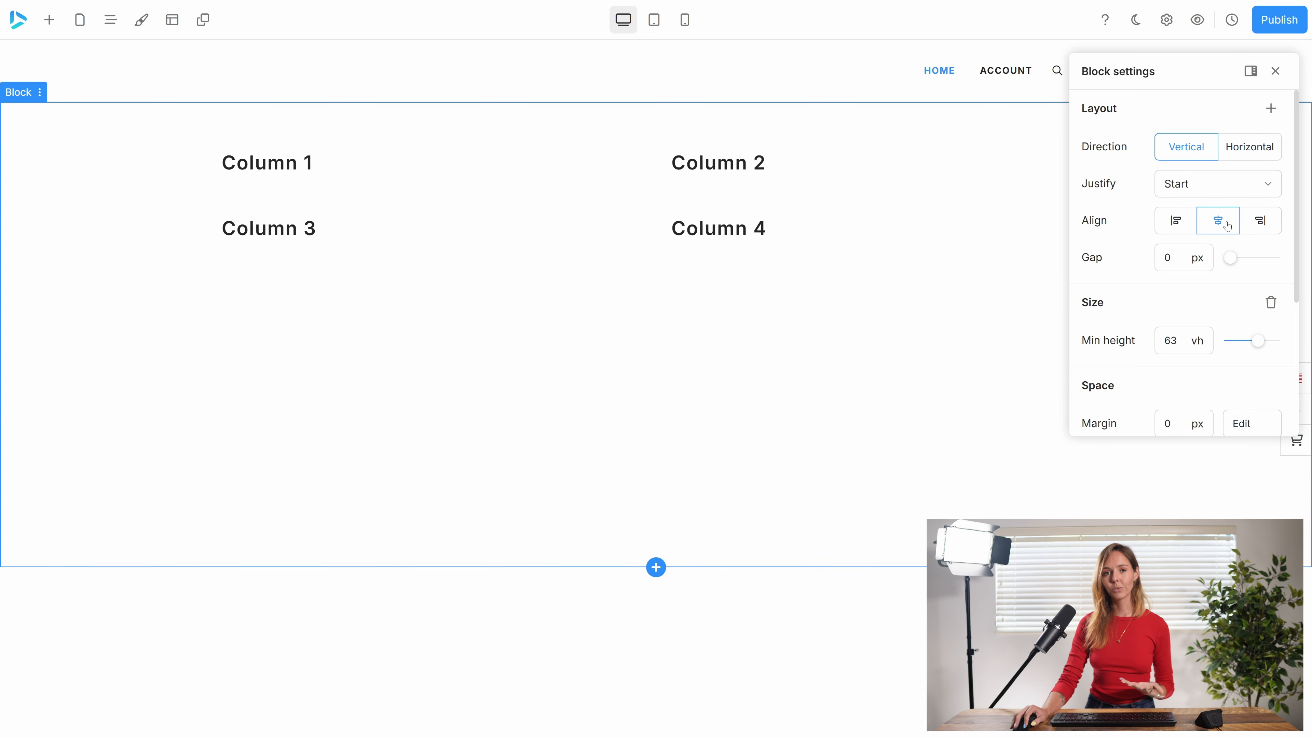
# Compare the block's Horizontal and Vertical directions, leaving it set to Horizontal.
pyautogui.click(1247, 146)
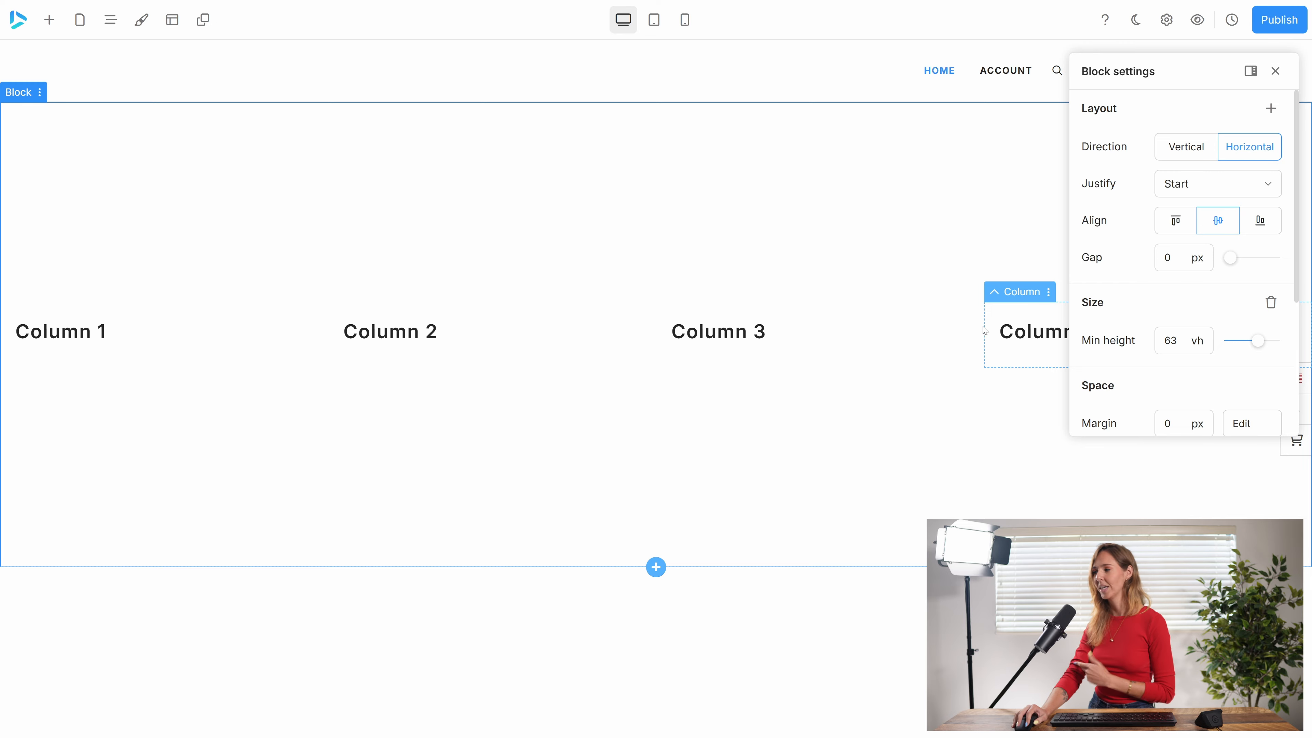
pyautogui.click(1172, 153)
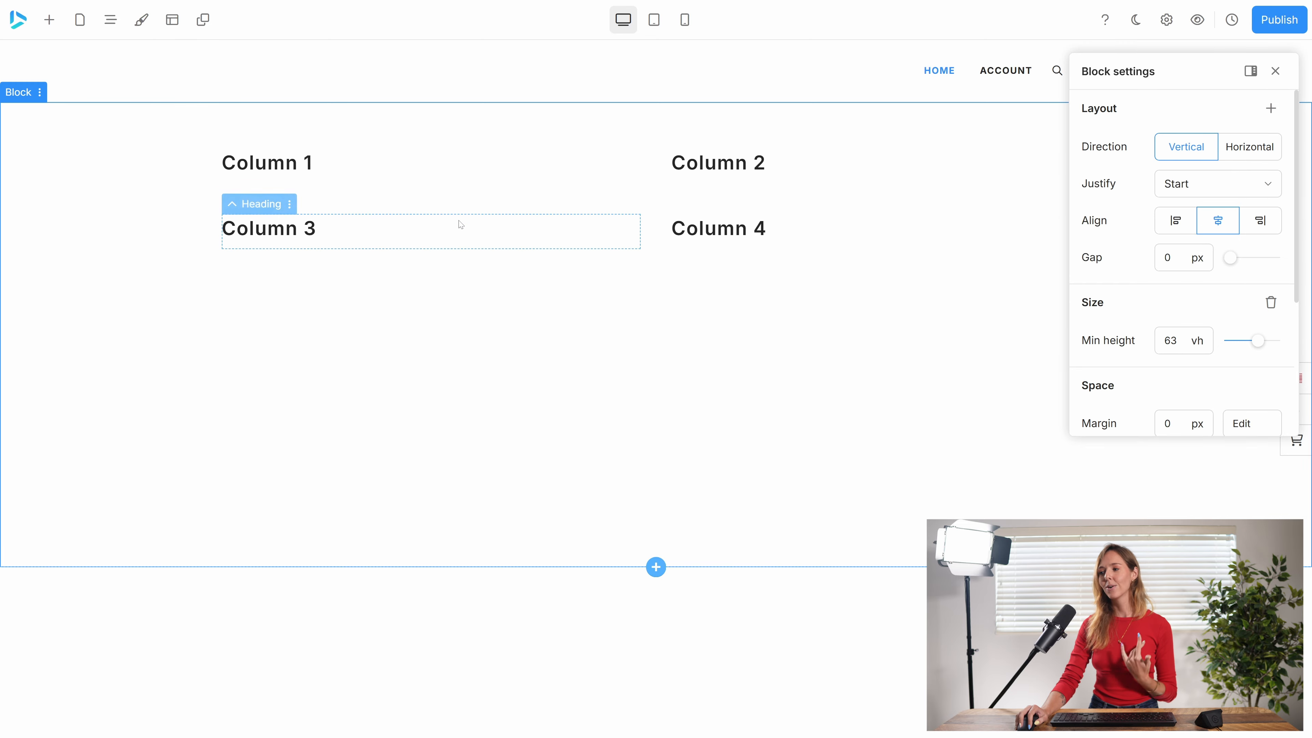
pyautogui.click(1242, 153)
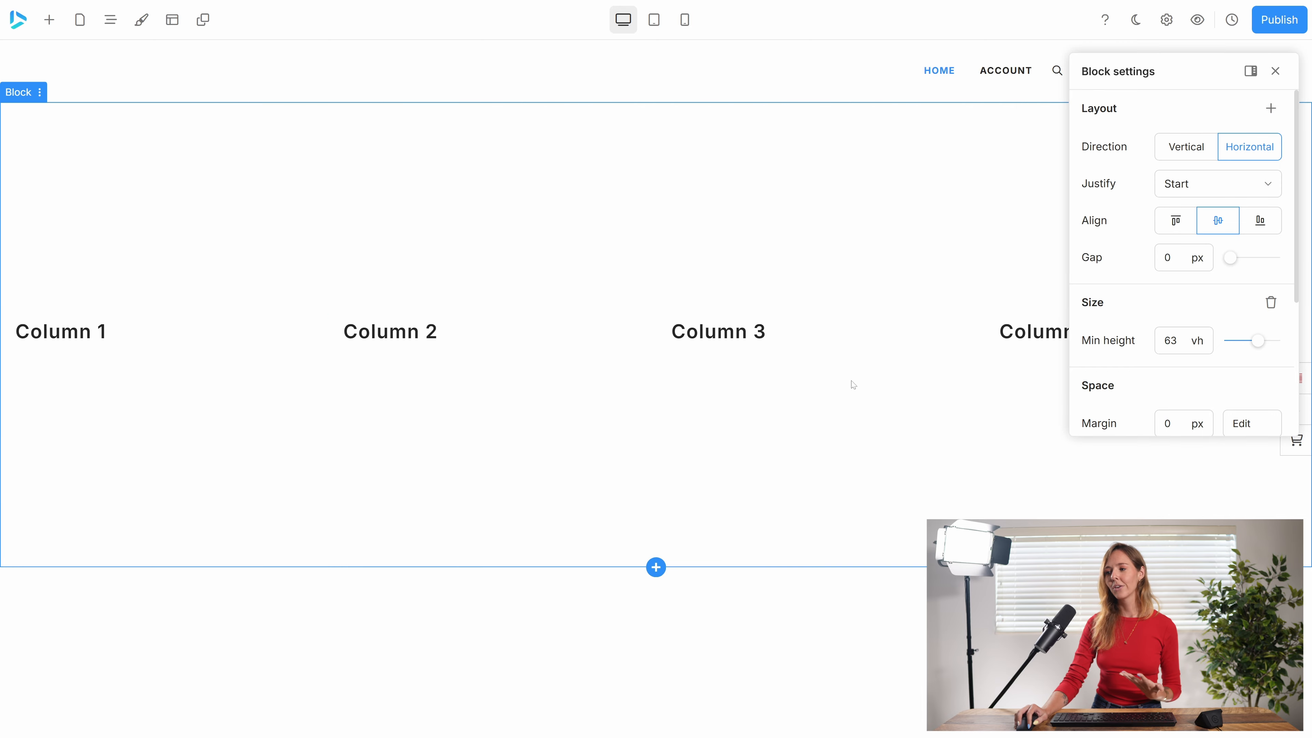
# On the horizontal block, try End and Space around justification, as well as top and bottom alignment.
pyautogui.click(1222, 183)
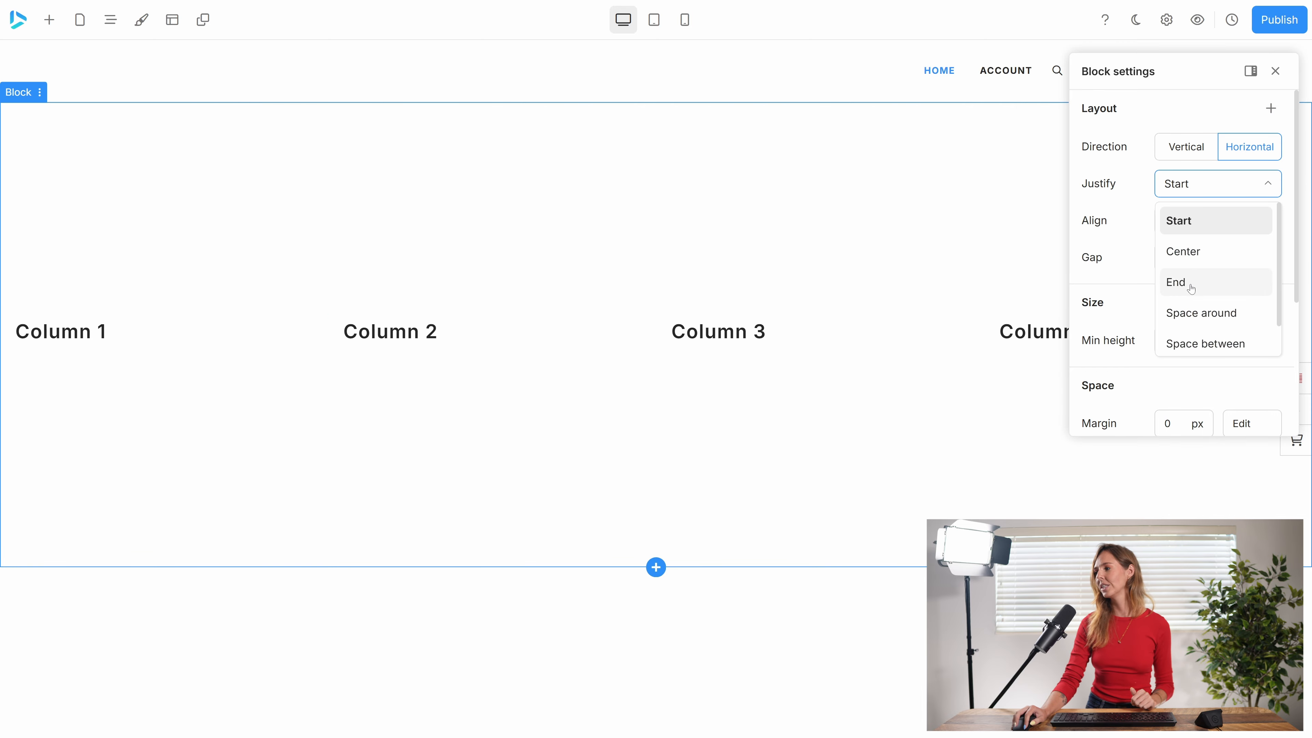
pyautogui.click(1201, 279)
pyautogui.click(1209, 186)
pyautogui.click(1192, 312)
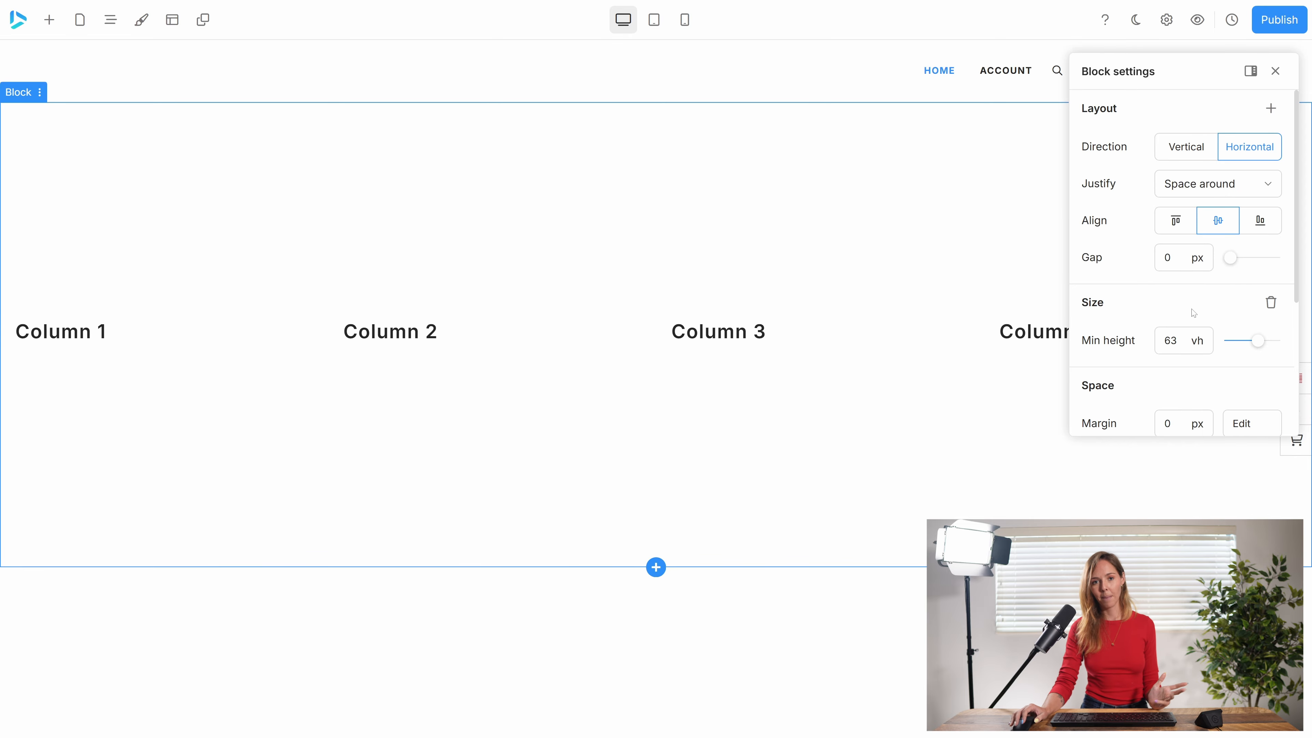
pyautogui.click(1177, 222)
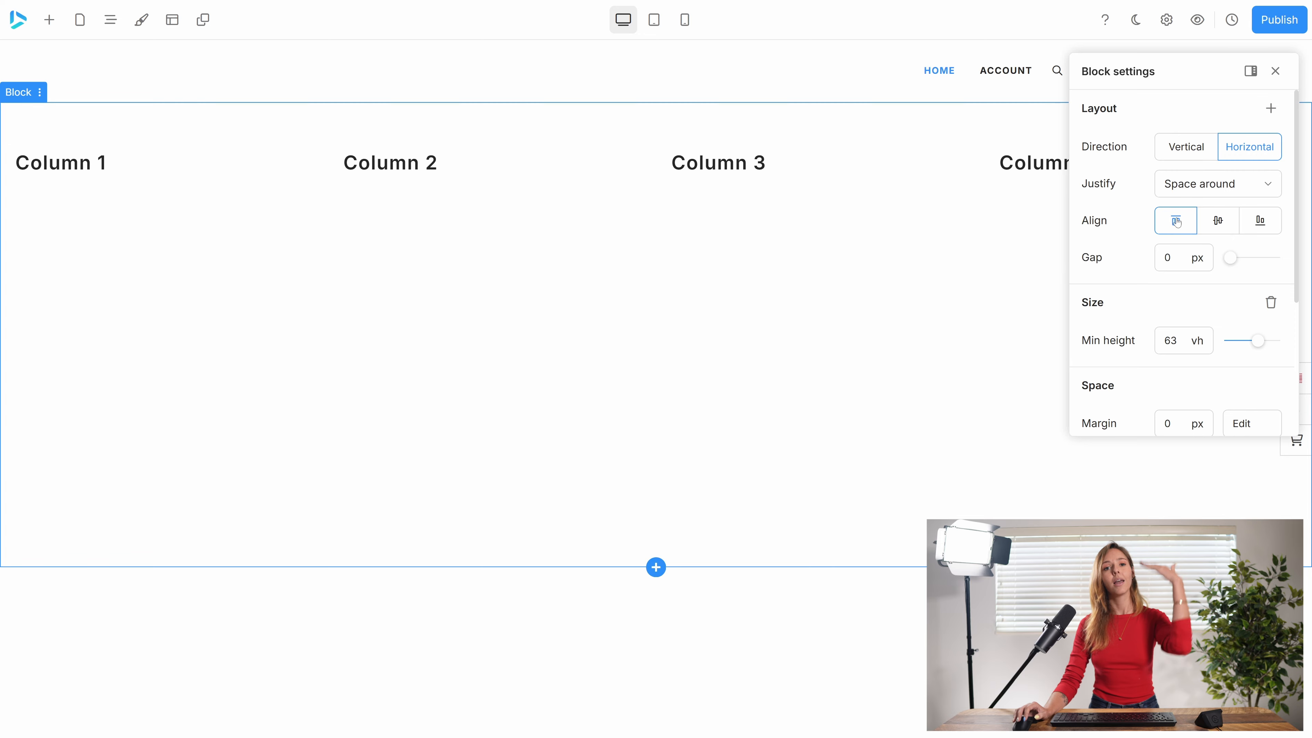
pyautogui.click(1258, 224)
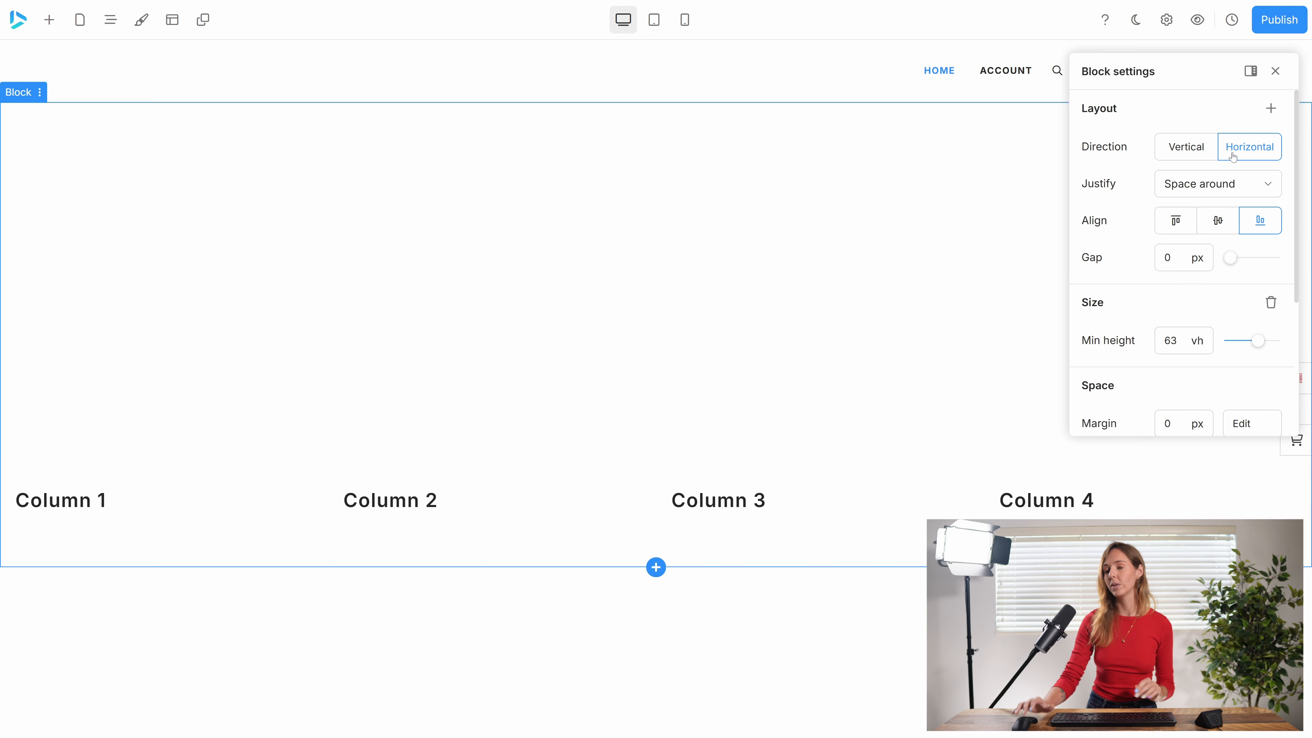
# Set the block's layout to Vertical direction, Start justification and center alignment.
pyautogui.click(1177, 148)
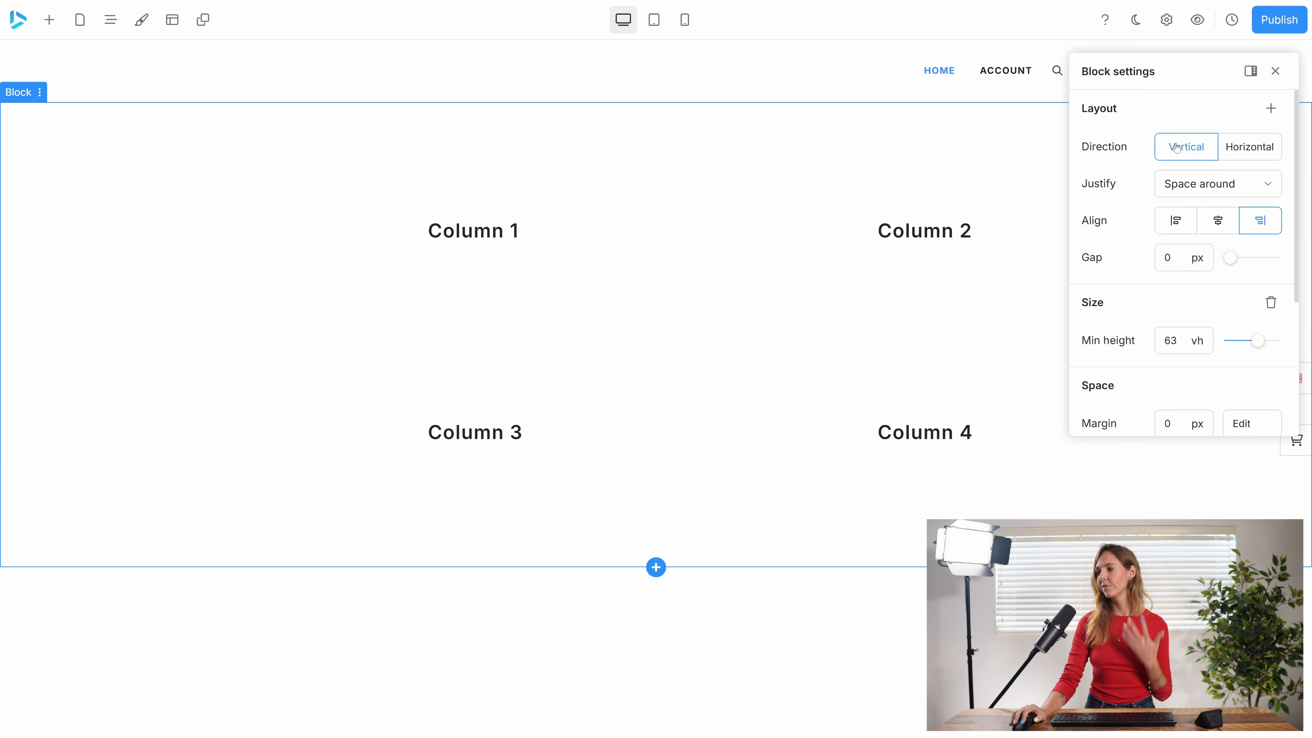
pyautogui.click(1218, 185)
pyautogui.click(1205, 220)
pyautogui.click(1224, 221)
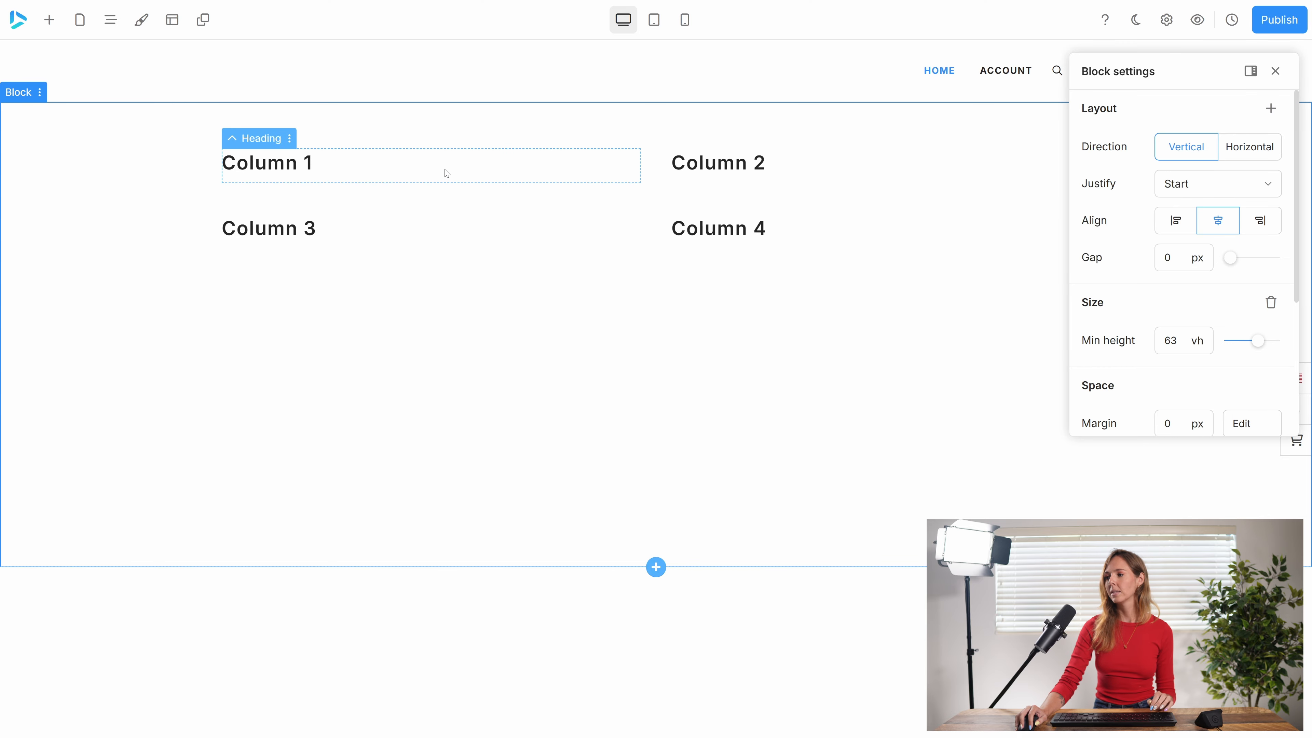
pyautogui.click(447, 174)
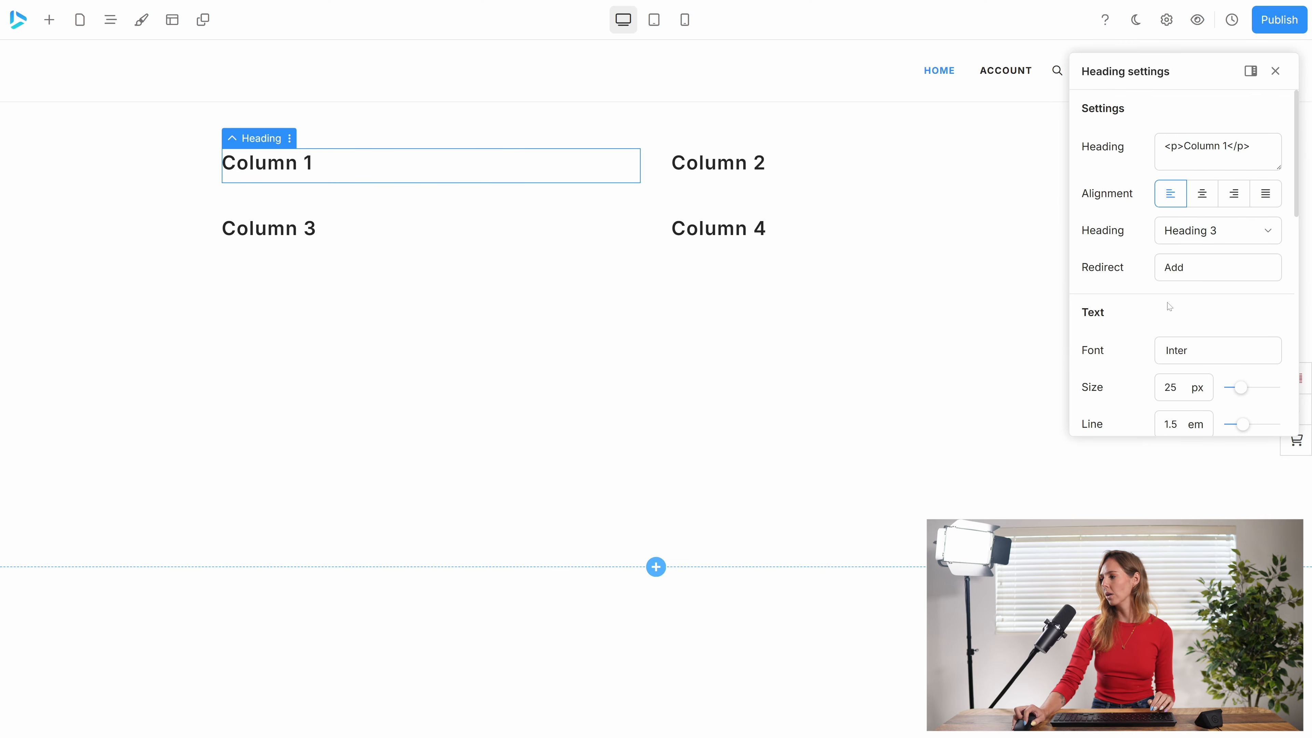
pyautogui.scroll(-5, 1168, 306)
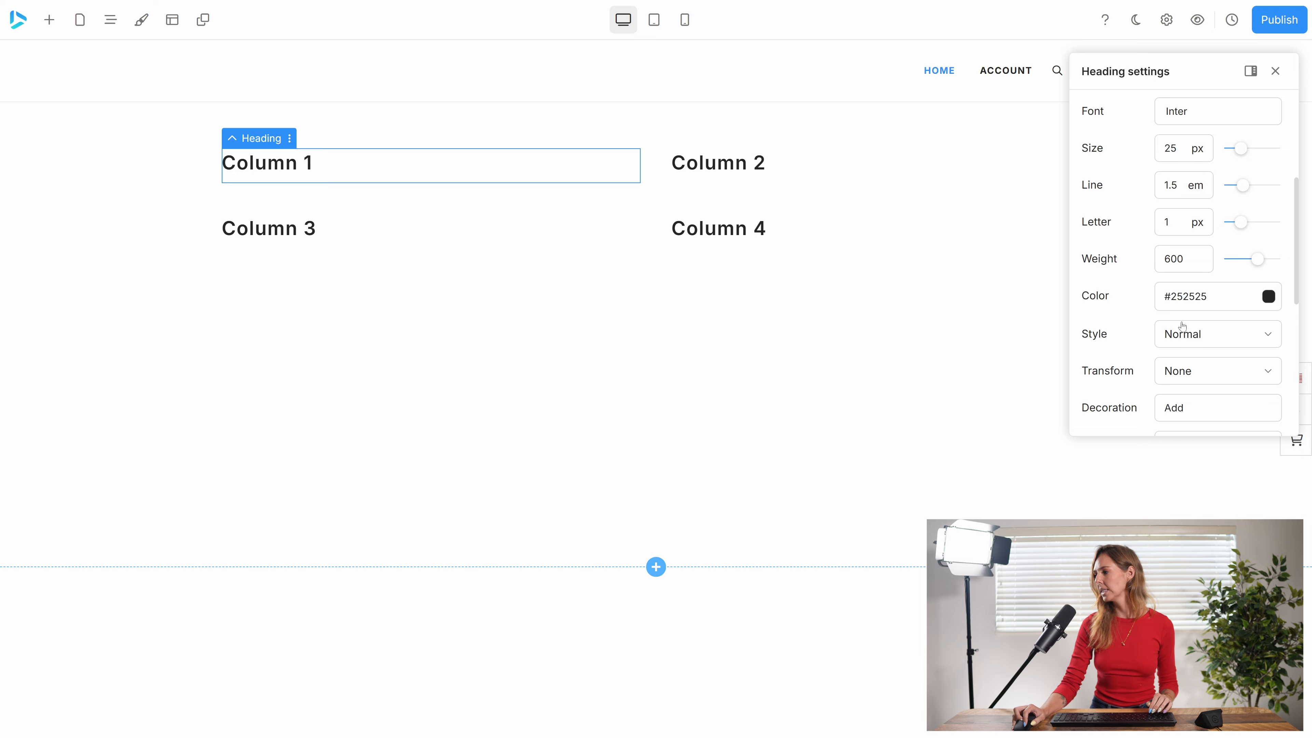
pyautogui.scroll(-4, 1182, 326)
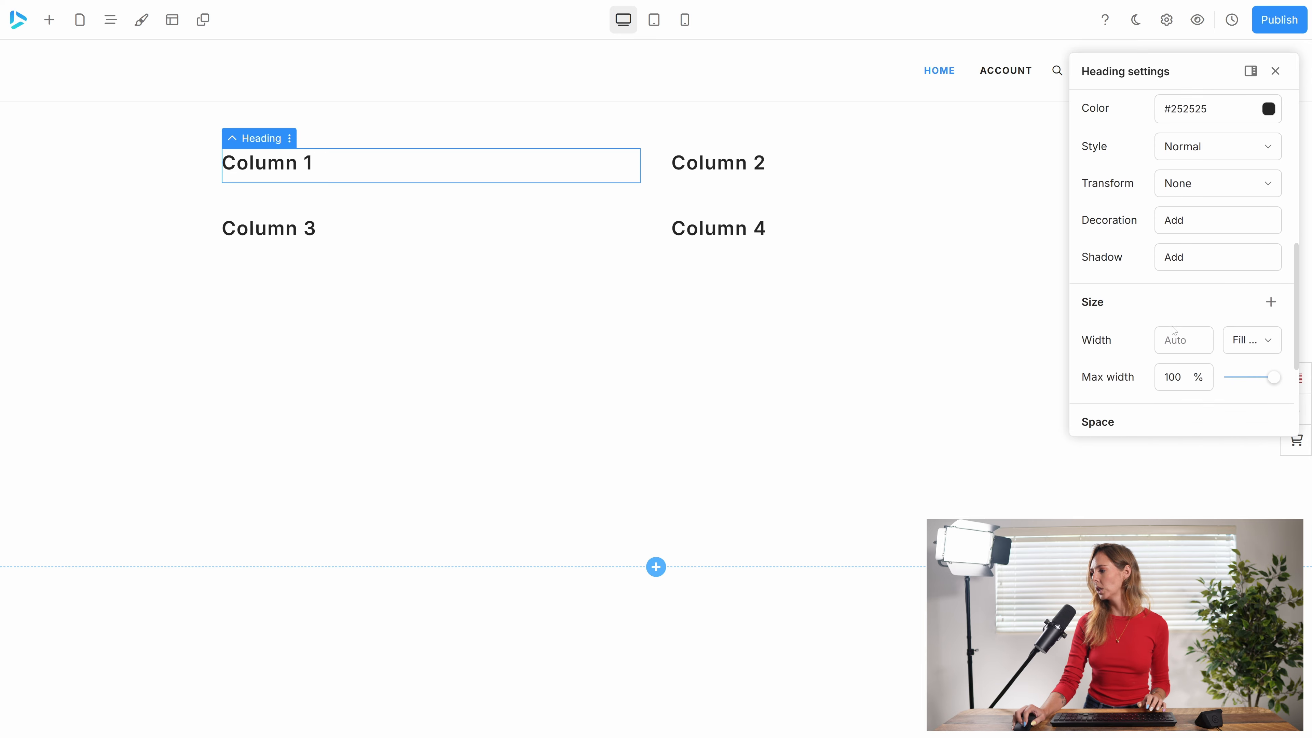
pyautogui.scroll(-3, 1174, 330)
pyautogui.scroll(12, 1163, 320)
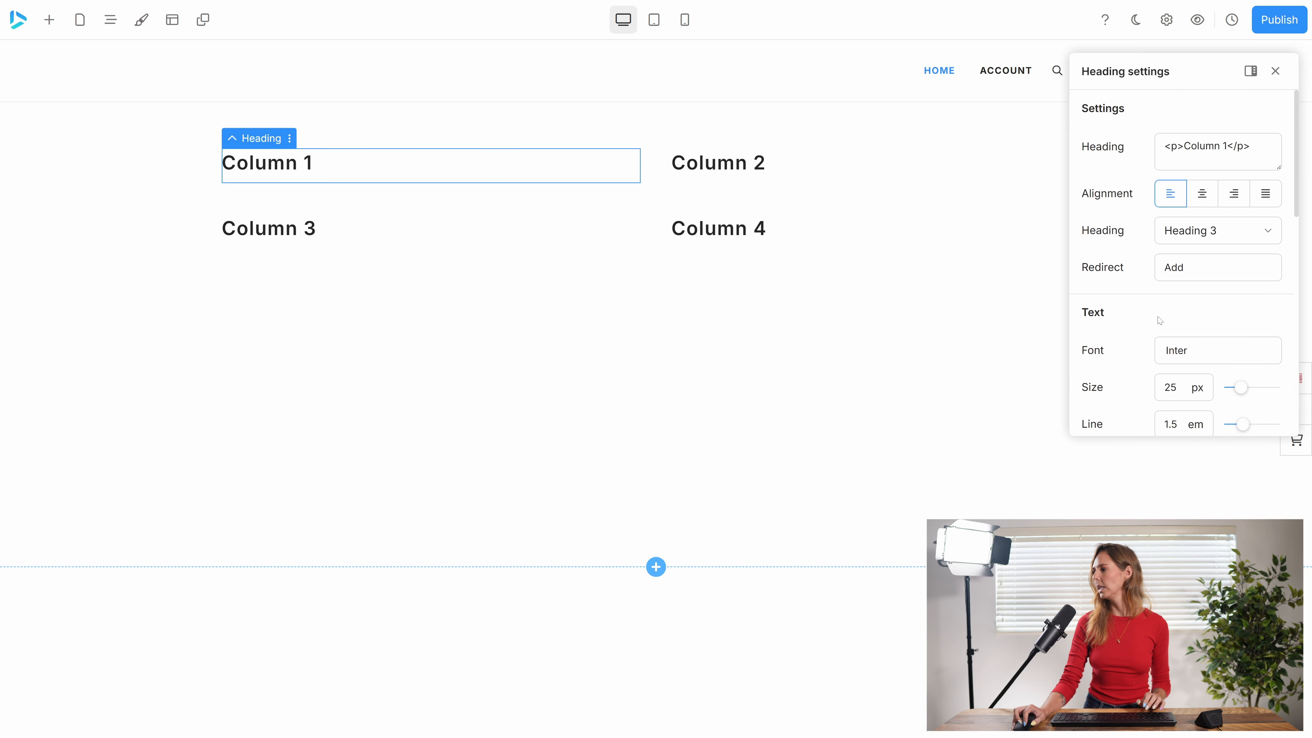
# Add a solid #2e90fa background at 100% opacity to the column holding the Column 1 heading.
pyautogui.click(389, 143)
pyautogui.scroll(-3, 1167, 295)
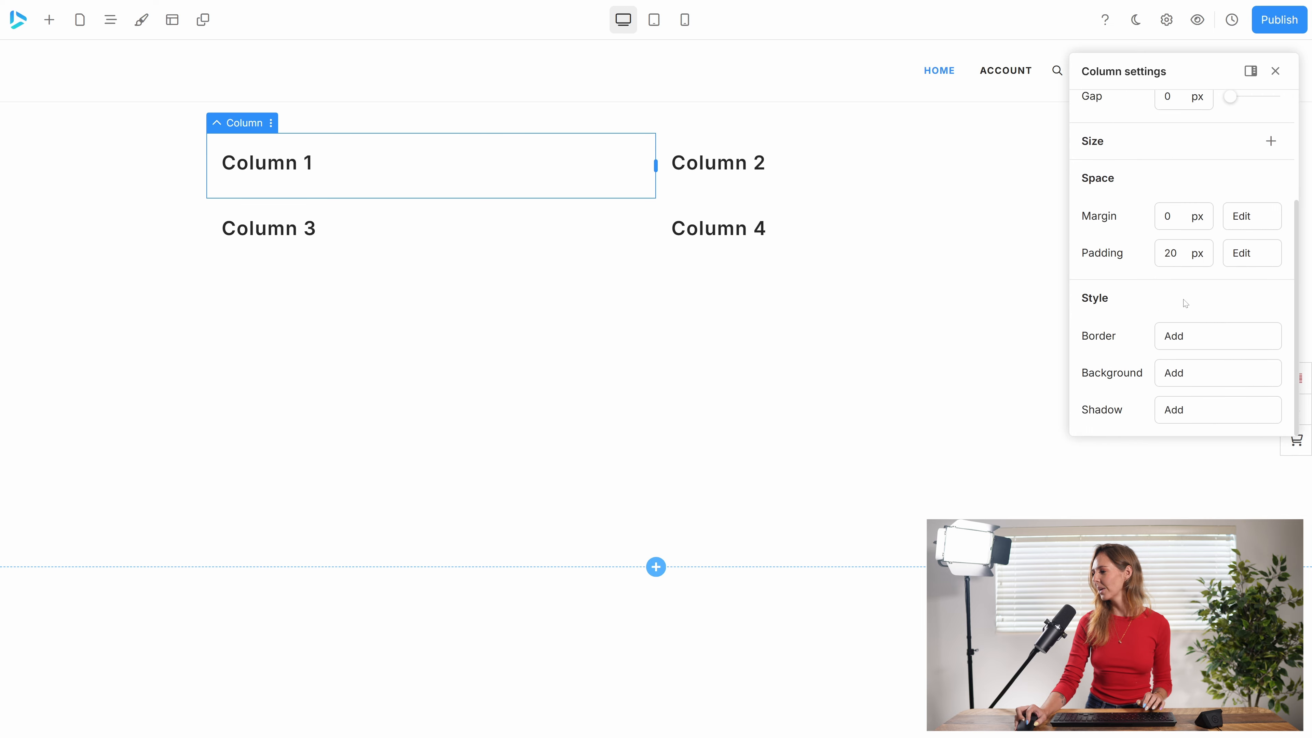
pyautogui.click(1187, 372)
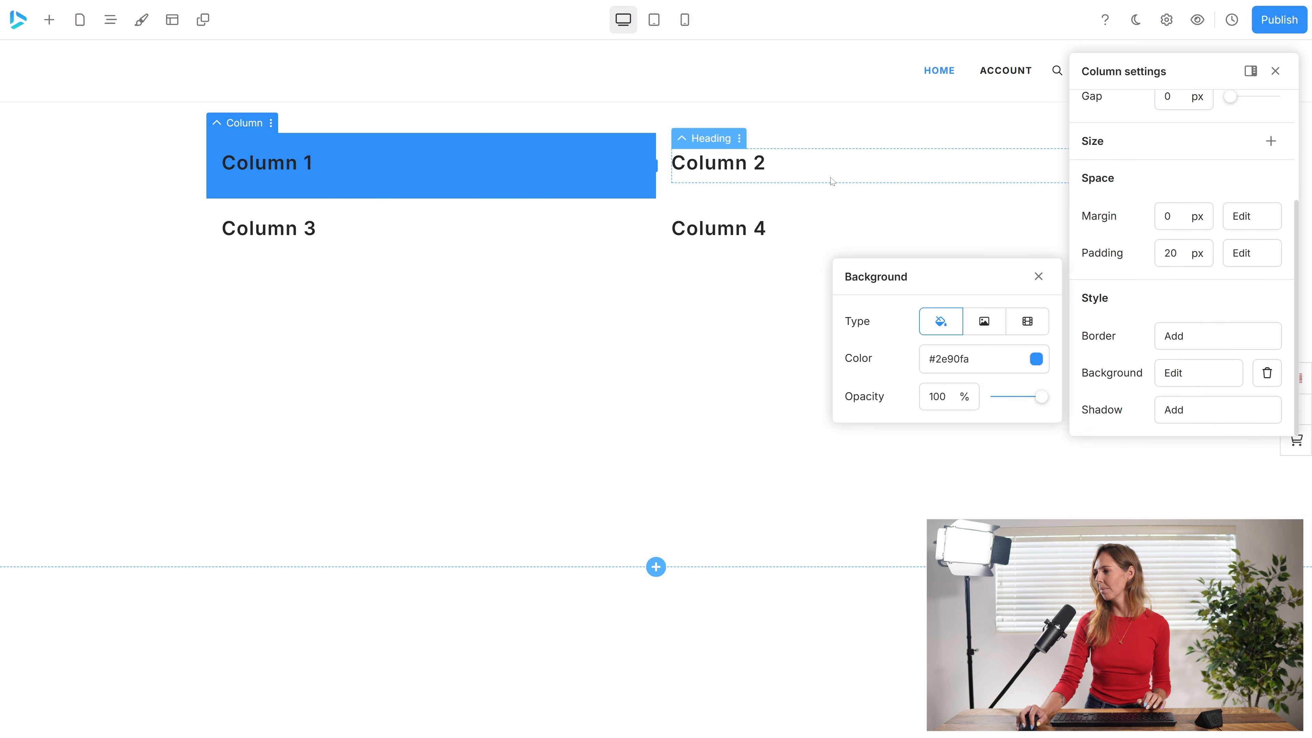
# Add a solid #1abc9cff background to the column holding the Column 2 heading.
pyautogui.click(833, 194)
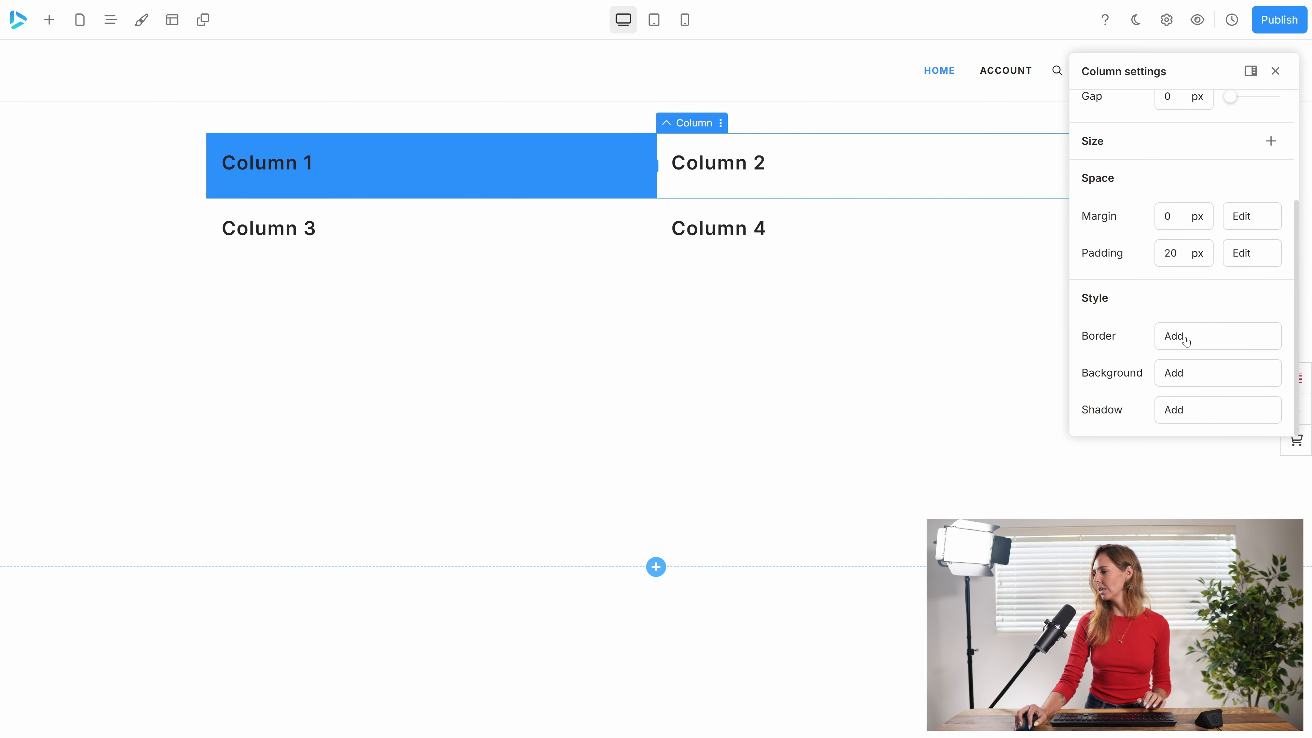
pyautogui.click(1206, 373)
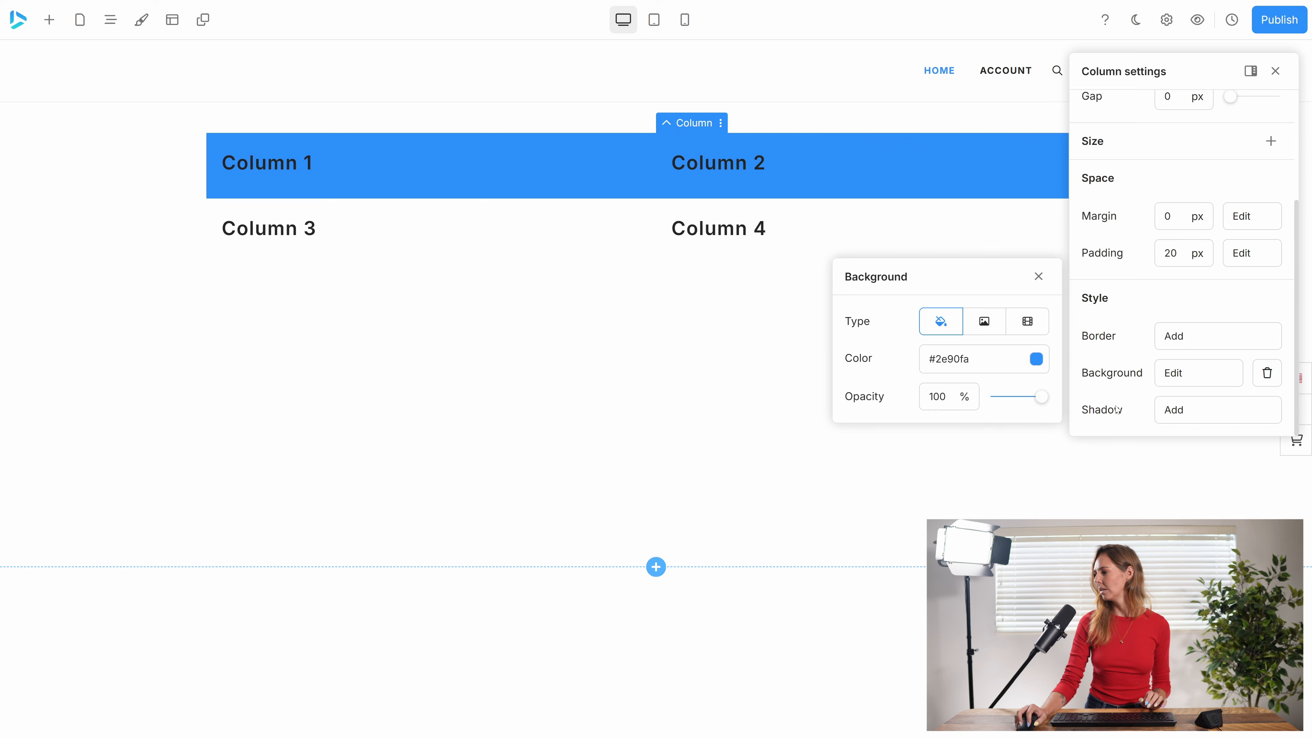
pyautogui.click(1036, 358)
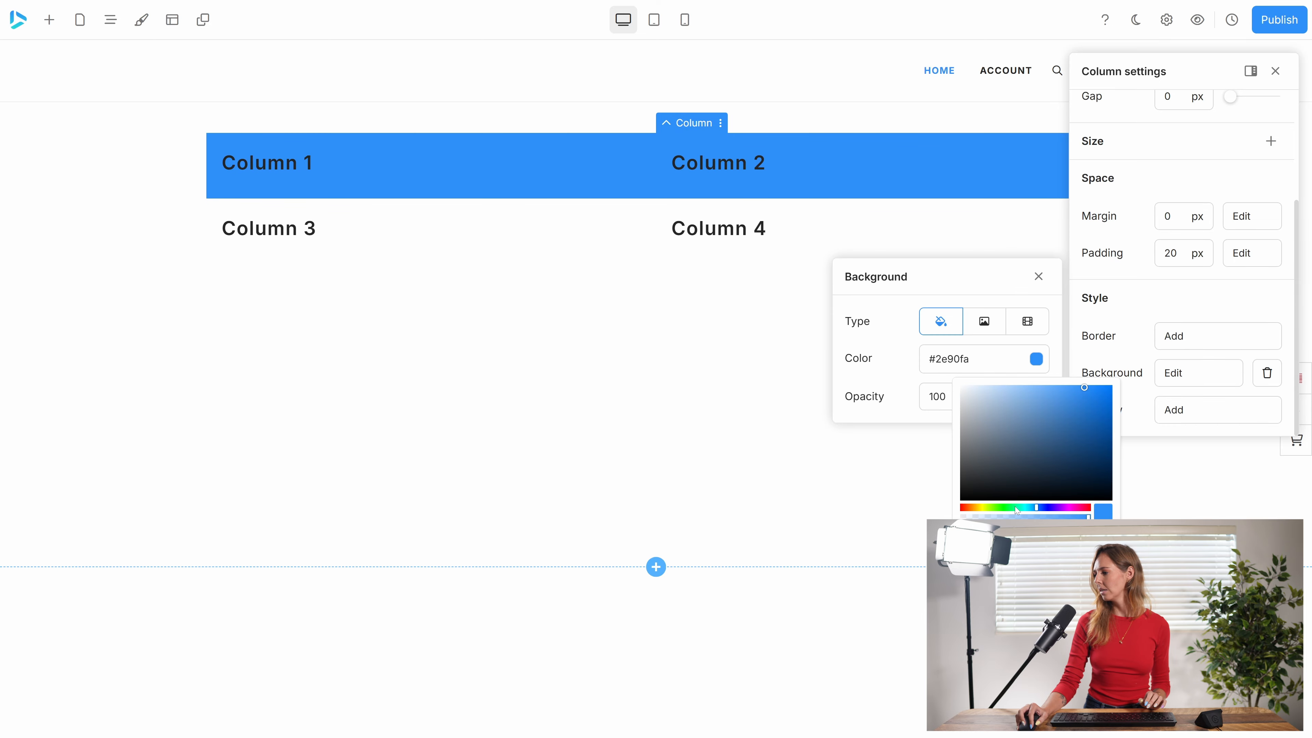
pyautogui.click(968, 567)
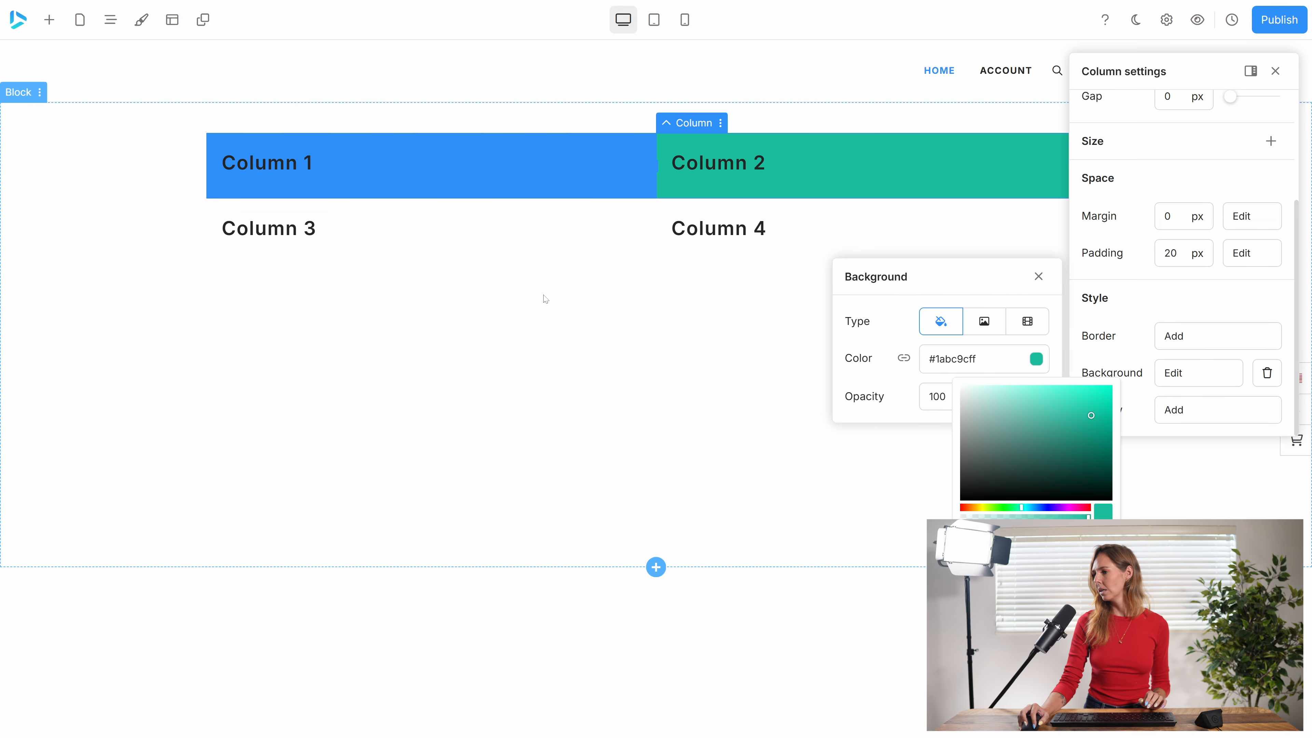
# Add a solid #fcc43fff background to the column holding the Column 3 heading.
pyautogui.click(503, 258)
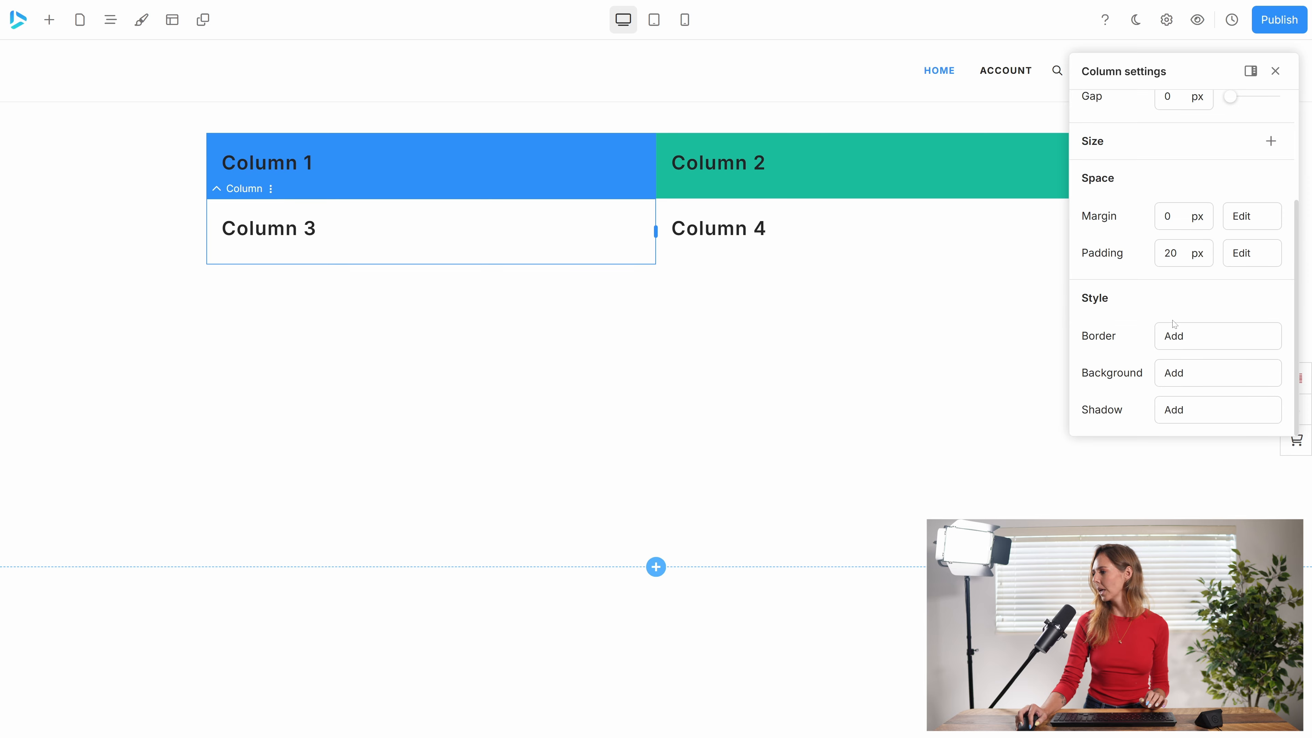
pyautogui.click(1182, 381)
pyautogui.click(1035, 360)
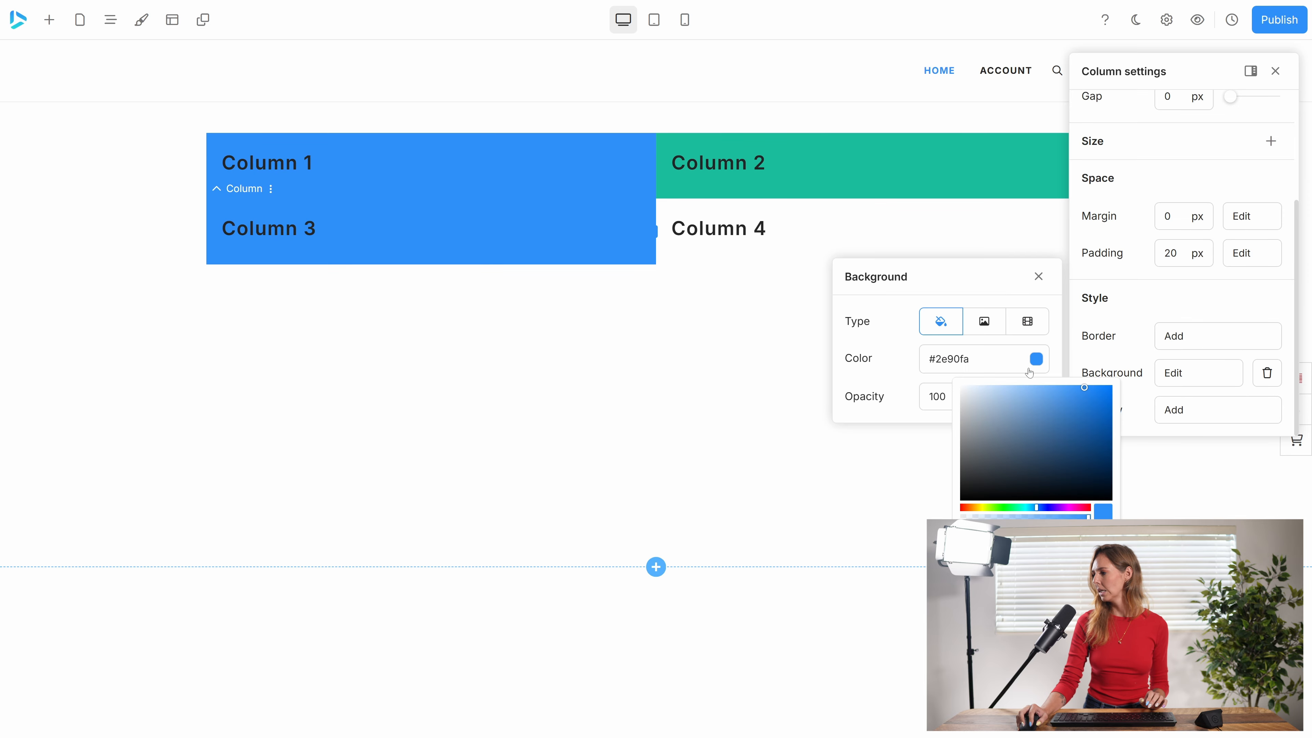
pyautogui.click(997, 567)
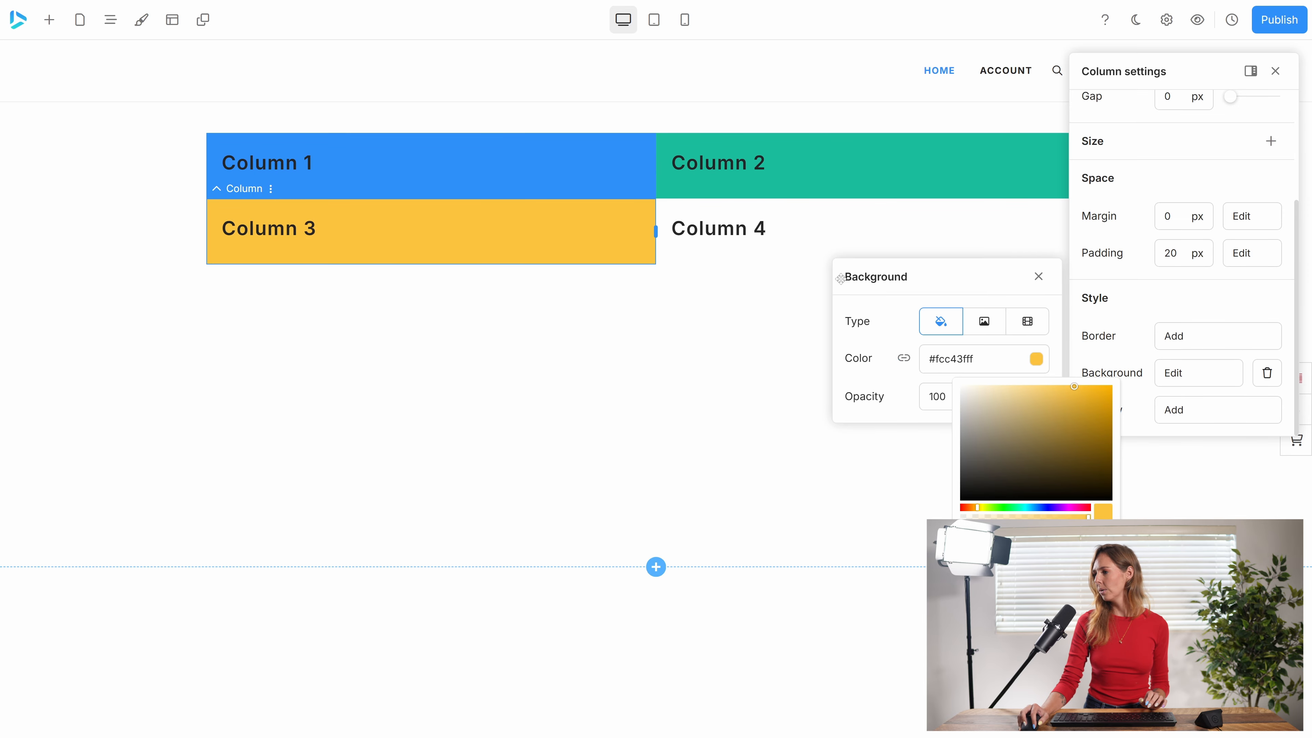
# Add a solid salmon-red background to the column holding the Column 4 heading.
pyautogui.click(730, 258)
pyautogui.click(1183, 383)
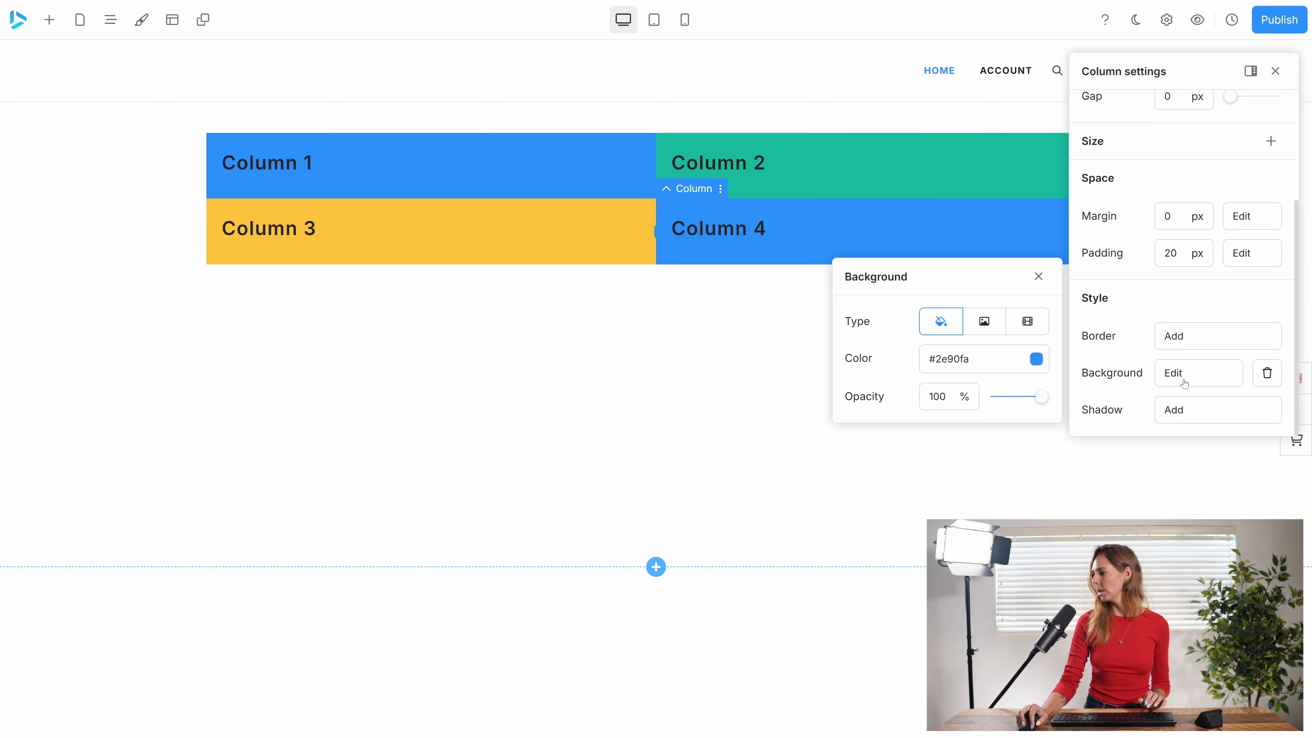
pyautogui.click(1040, 360)
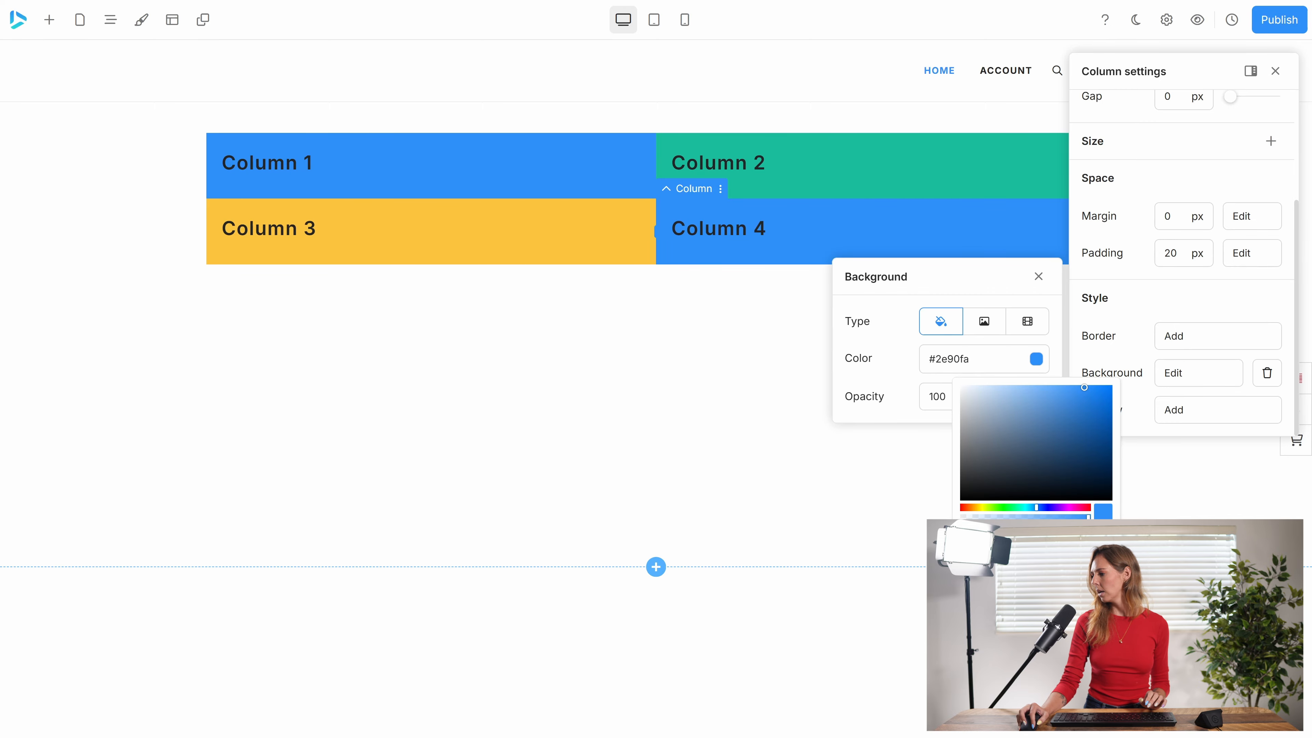
pyautogui.click(1013, 567)
# Set the gap between the block's two containers to 57 px.
pyautogui.click(617, 376)
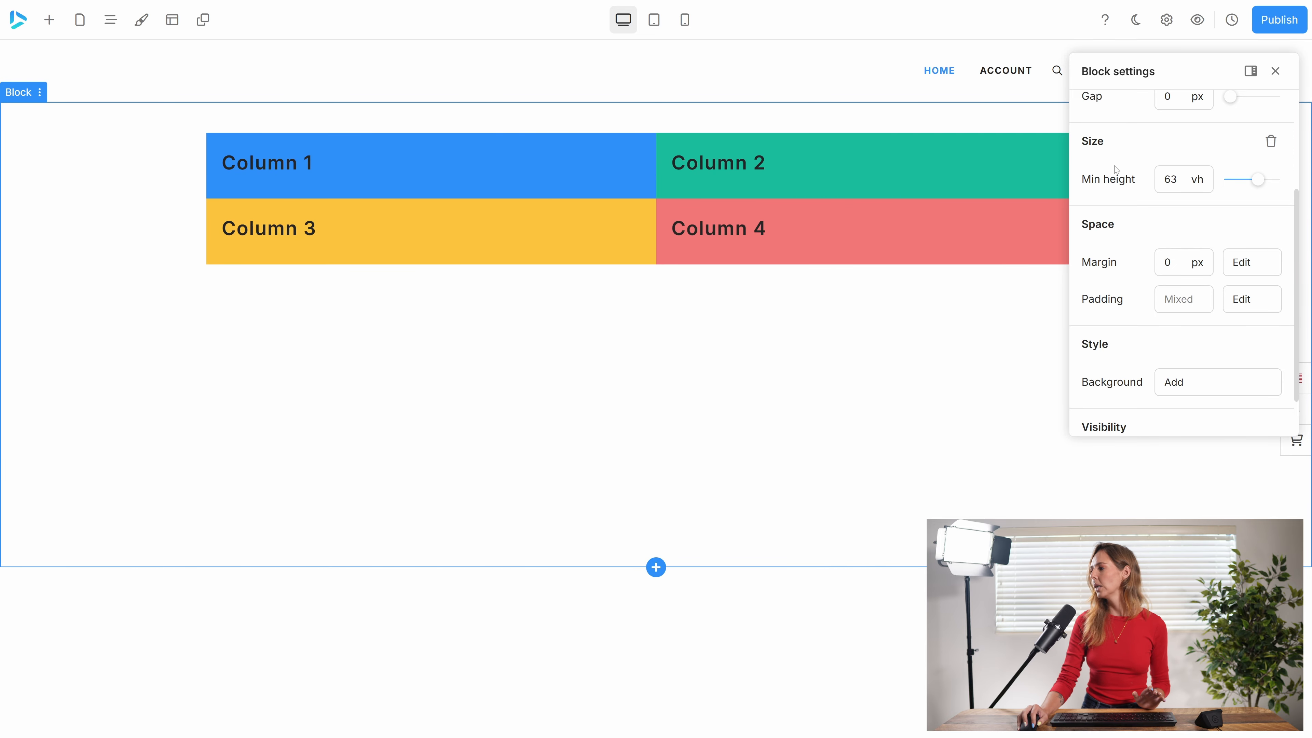
pyautogui.scroll(1, 1121, 172)
pyautogui.scroll(1, 1120, 172)
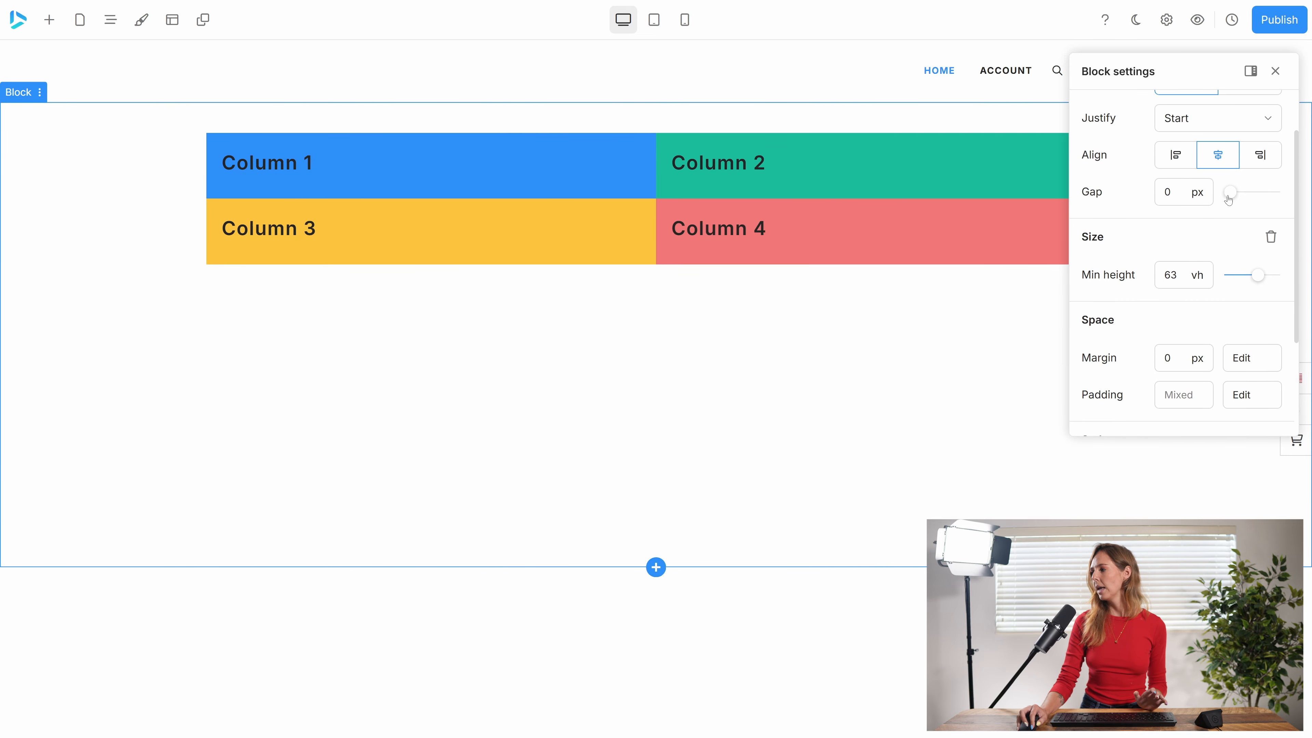
pyautogui.moveTo(1230, 192); pyautogui.dragTo(1256, 201)
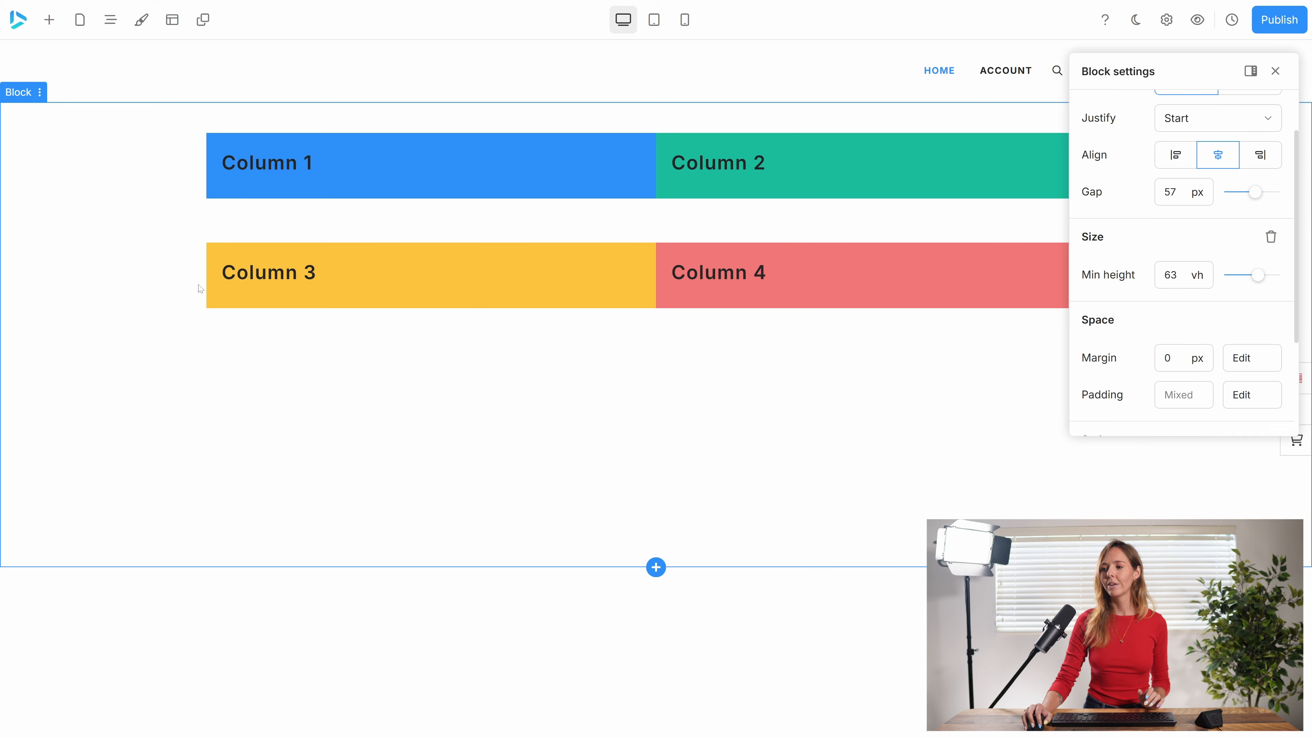
# Examine the row and container around Columns 3 and 4, and locate both containers in the block's element hierarchy.
pyautogui.click(218, 245)
pyautogui.click(216, 238)
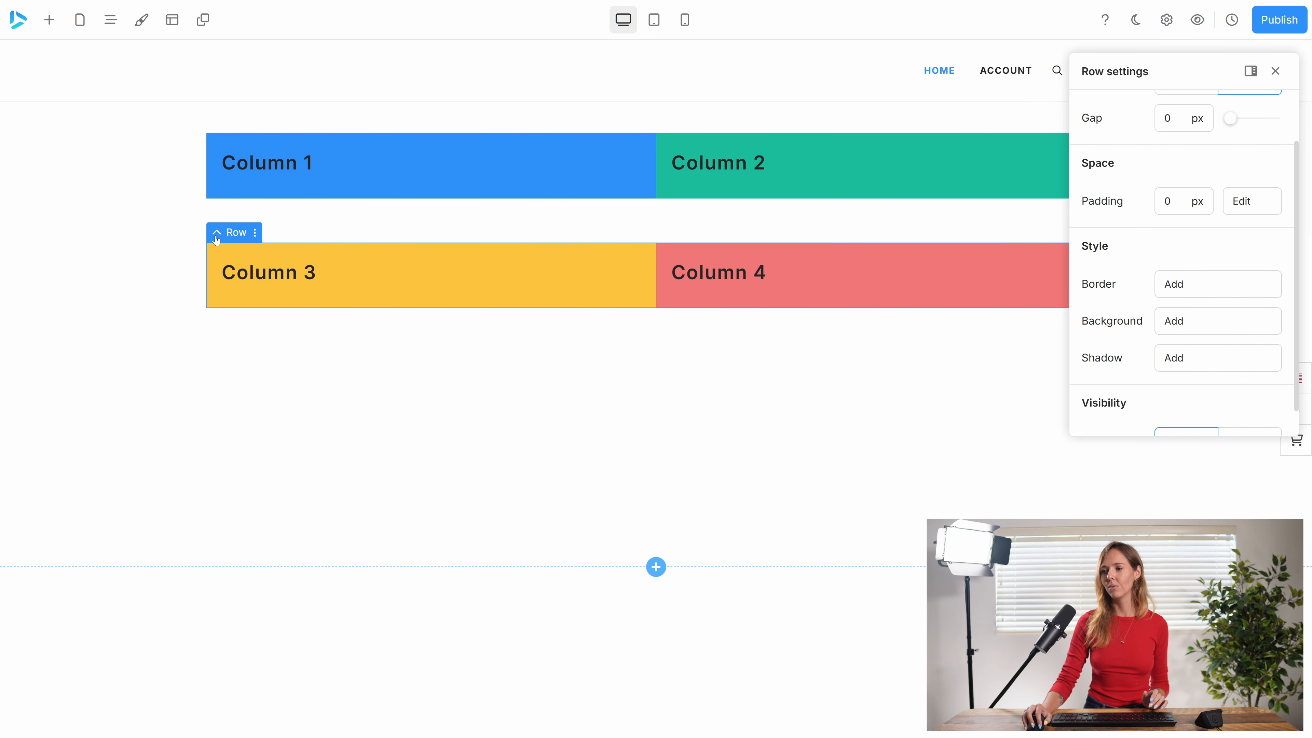
pyautogui.click(216, 237)
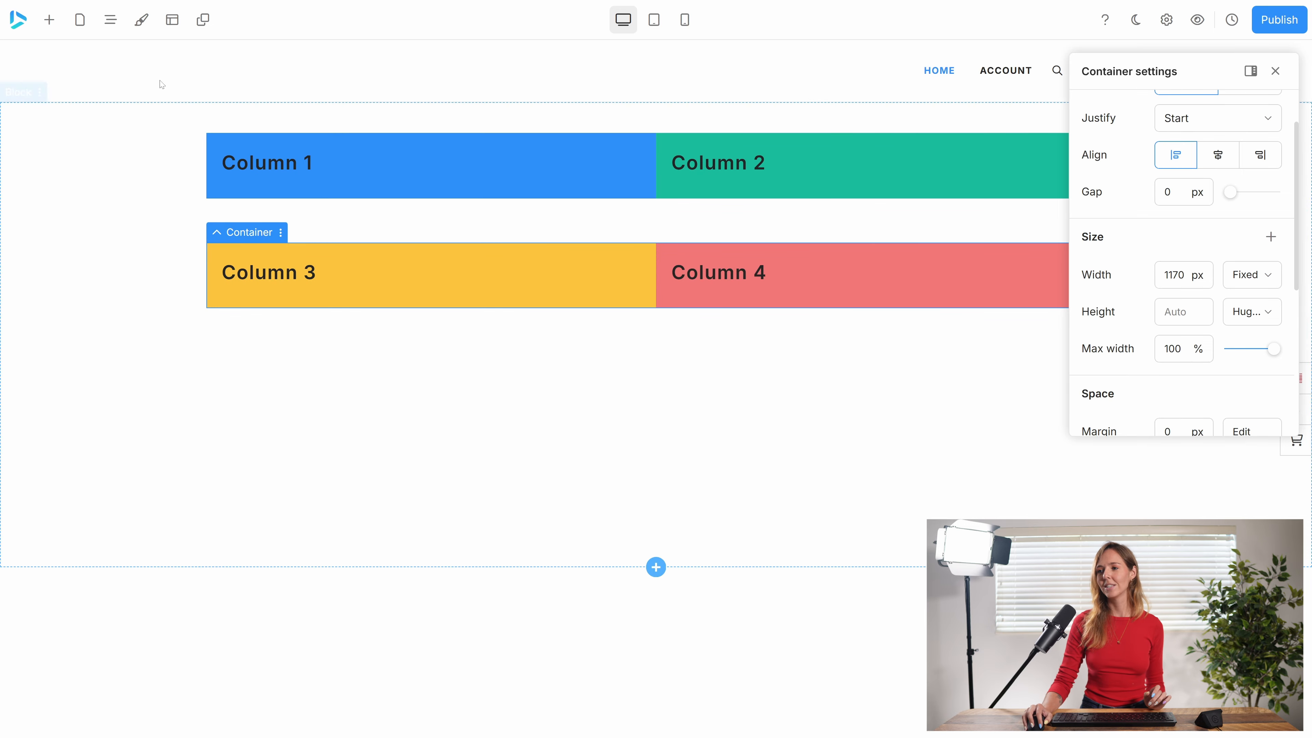
pyautogui.click(110, 19)
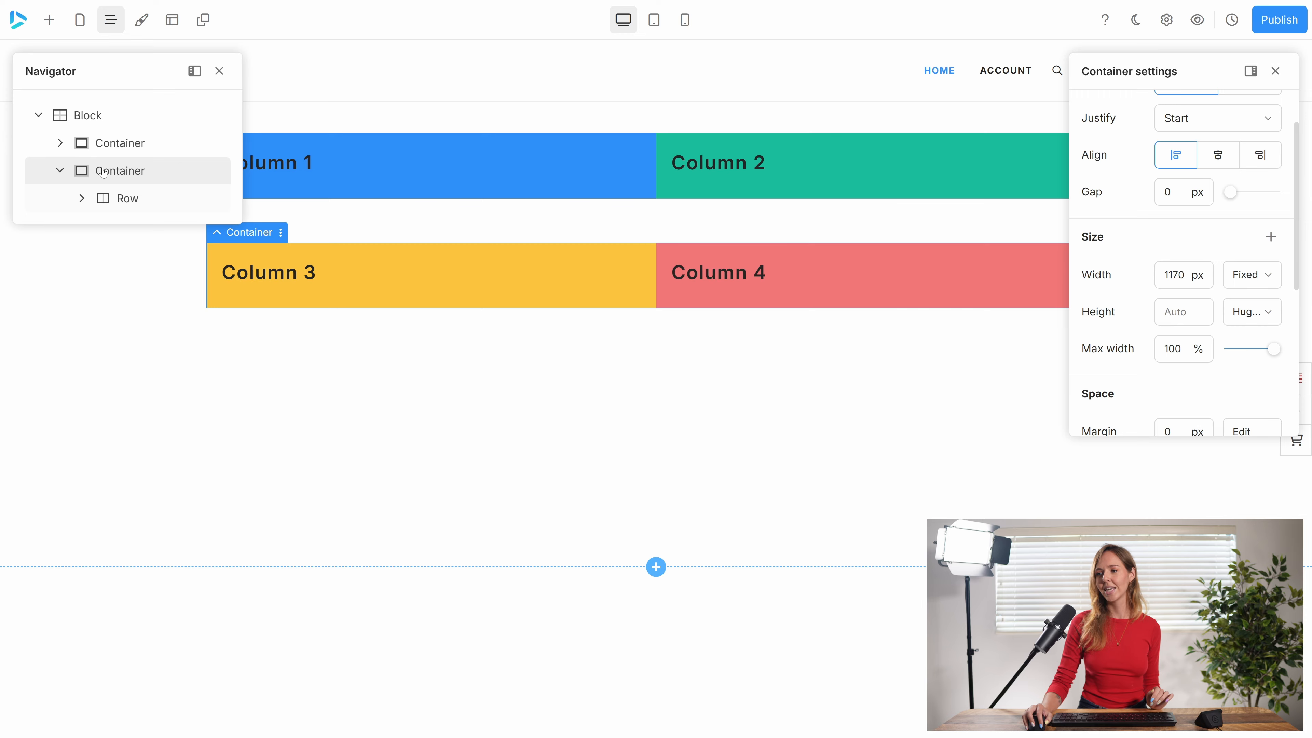
pyautogui.click(103, 143)
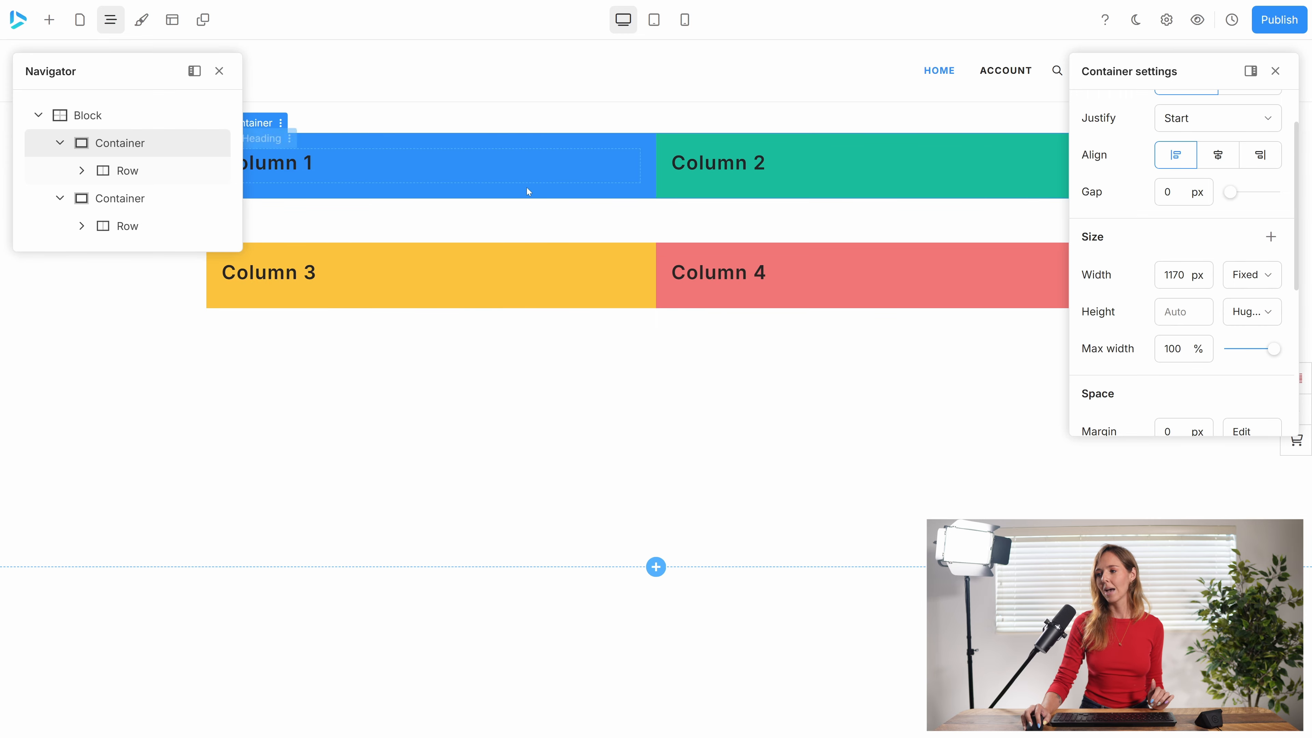
pyautogui.click(219, 71)
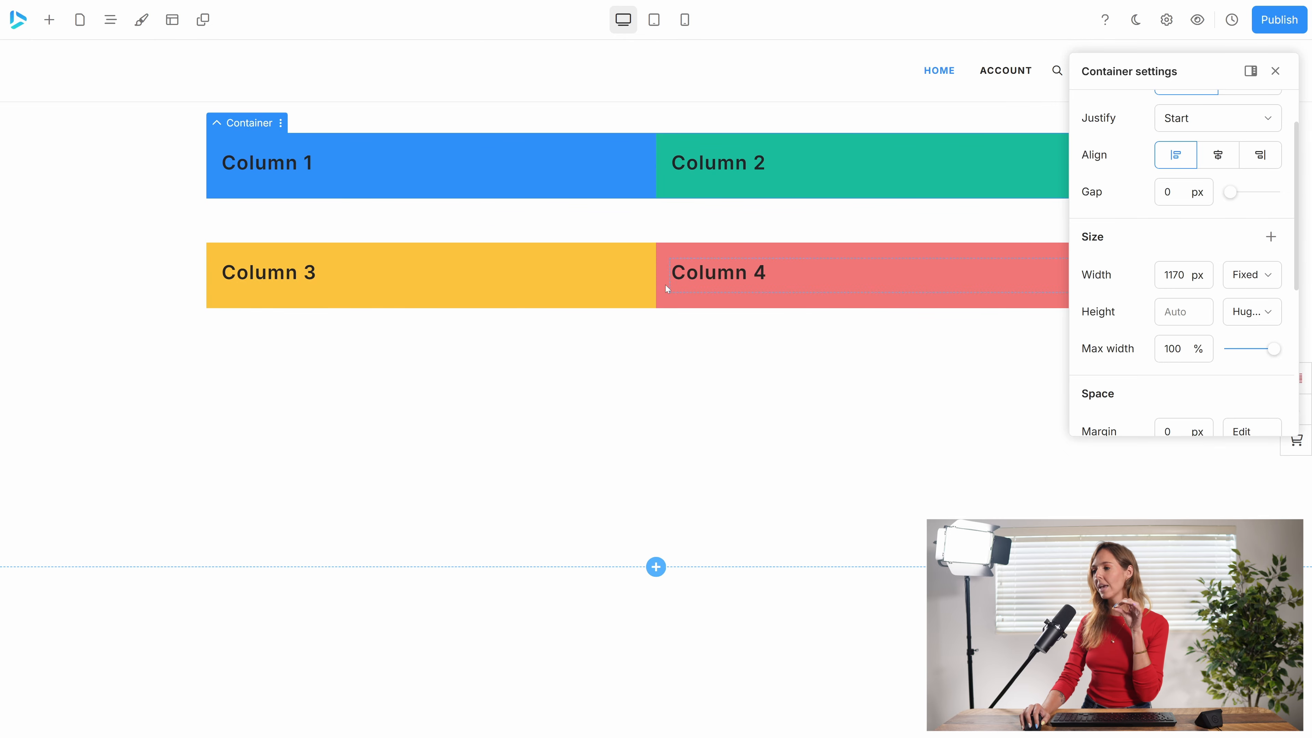
# Set the block's gap to 15 px.
pyautogui.click(41, 291)
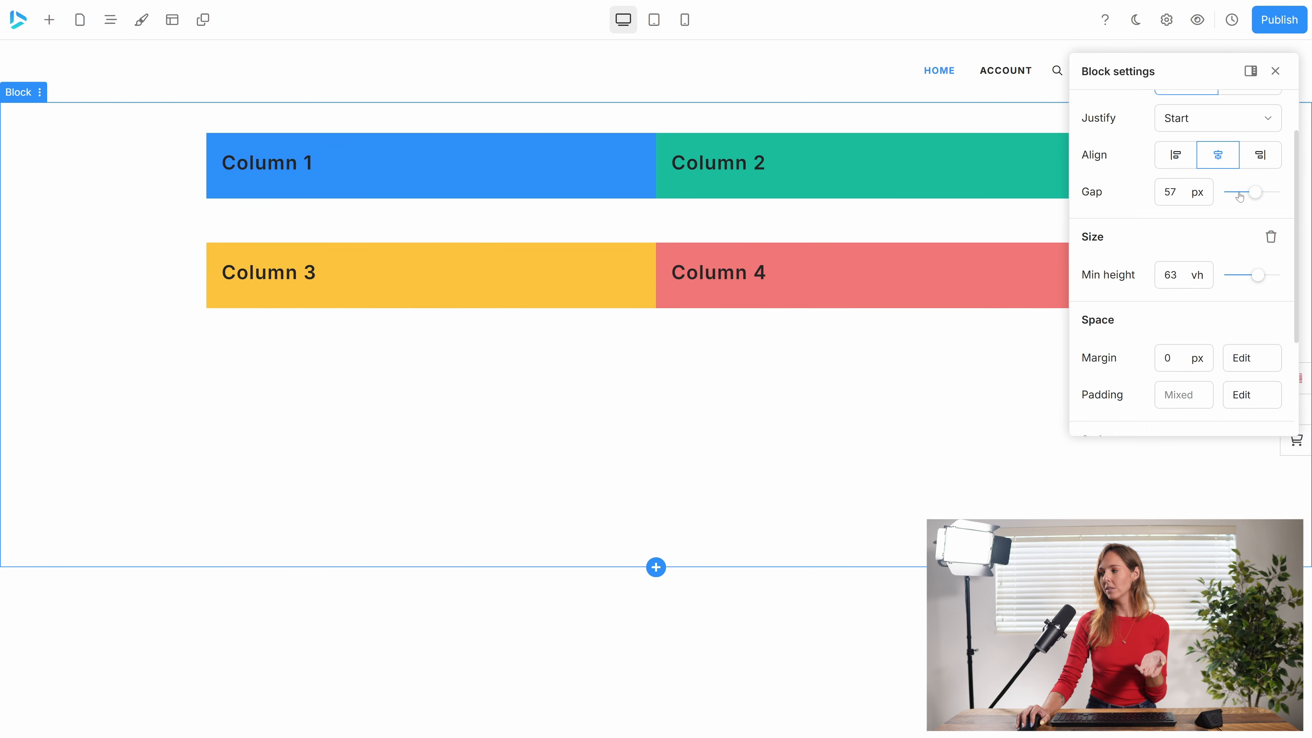
pyautogui.moveTo(1259, 194); pyautogui.dragTo(1238, 203)
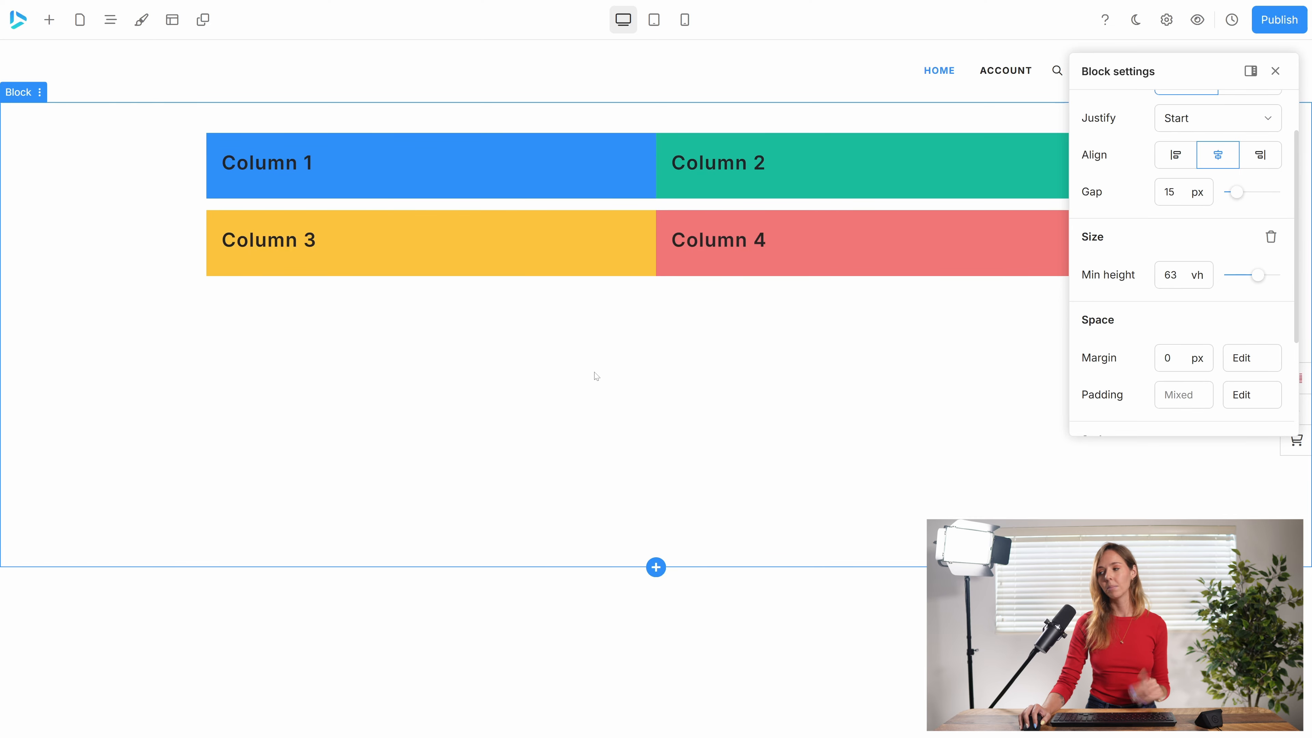
# Expand the block's element hierarchy to examine how the first container, its row and its columns are nested.
pyautogui.click(110, 20)
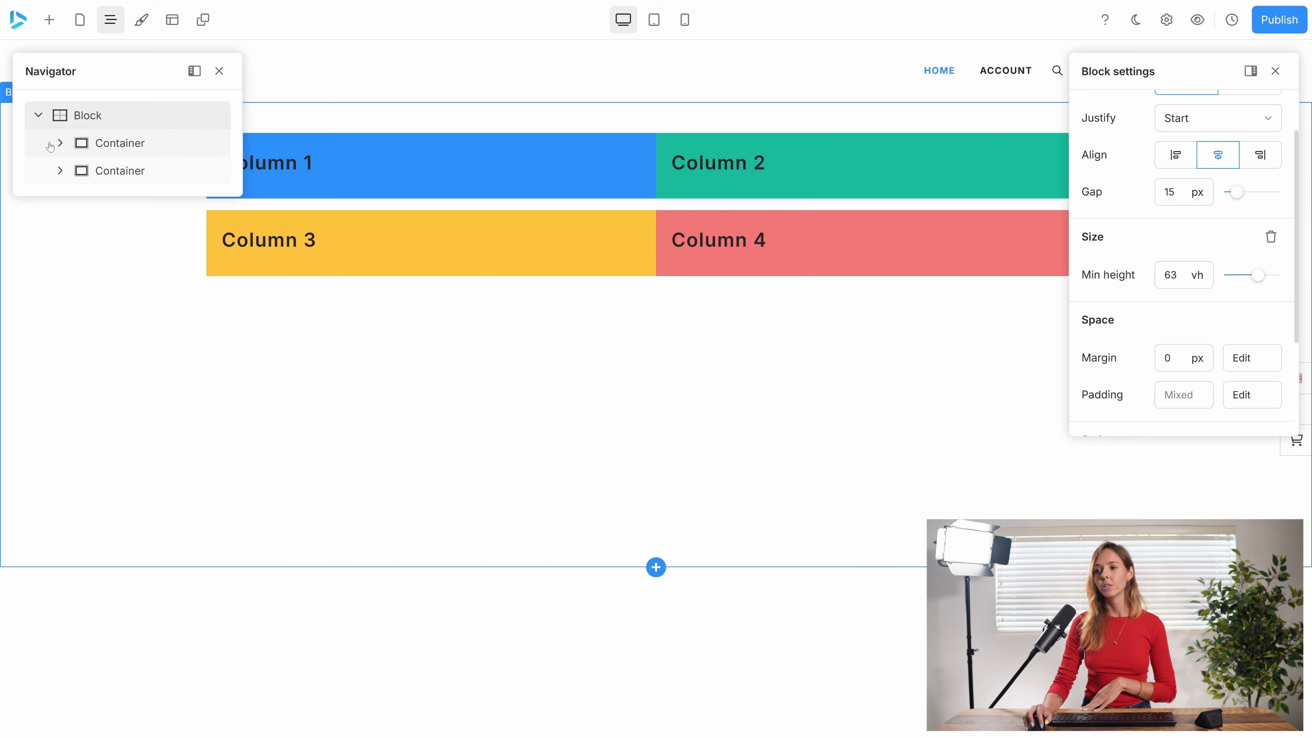
pyautogui.click(59, 143)
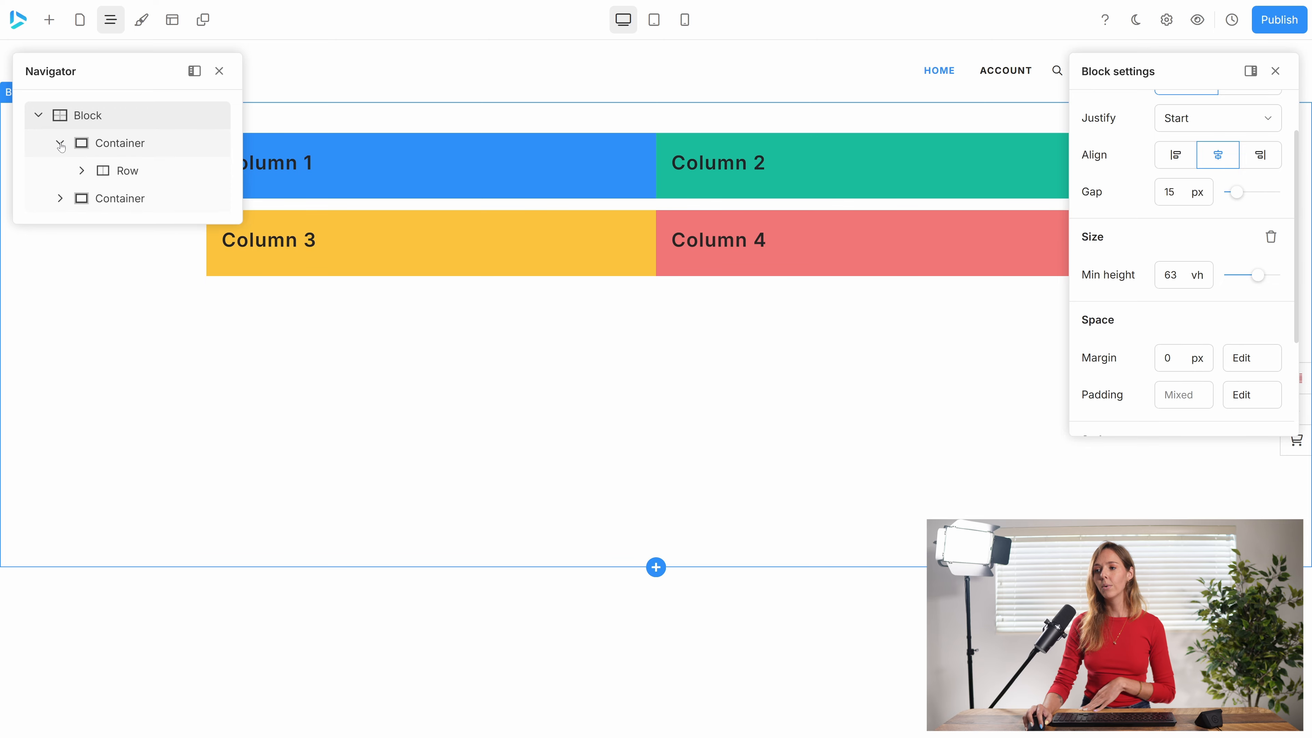
pyautogui.click(147, 173)
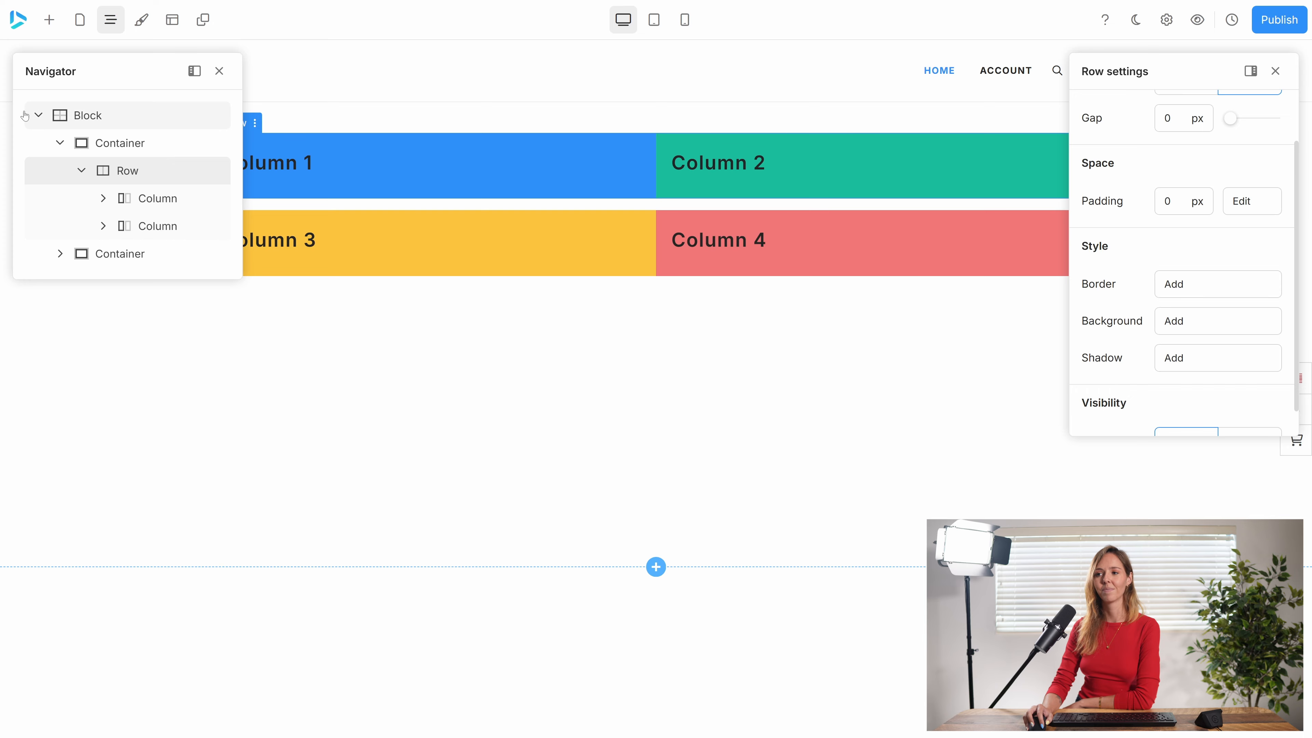
pyautogui.click(37, 115)
# Set the block's margin to 50 px and close the element hierarchy.
pyautogui.click(146, 125)
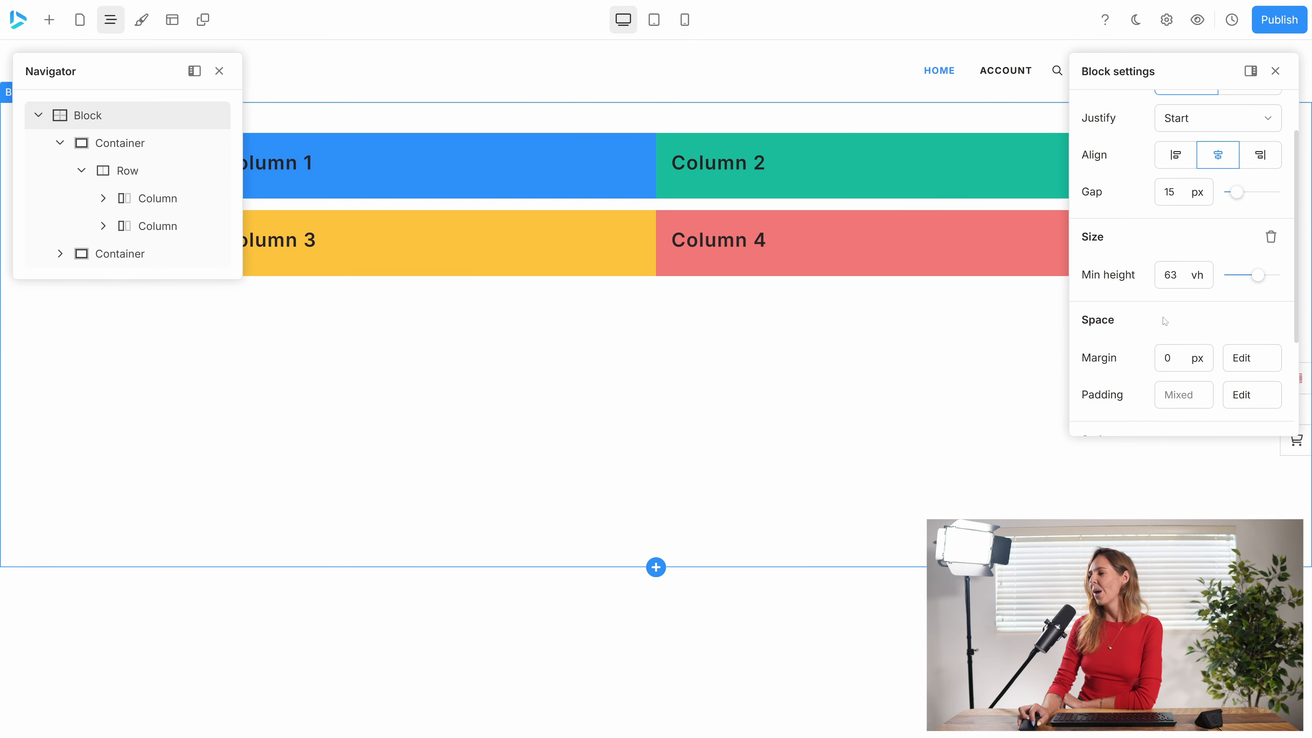
pyautogui.scroll(-3, 1149, 316)
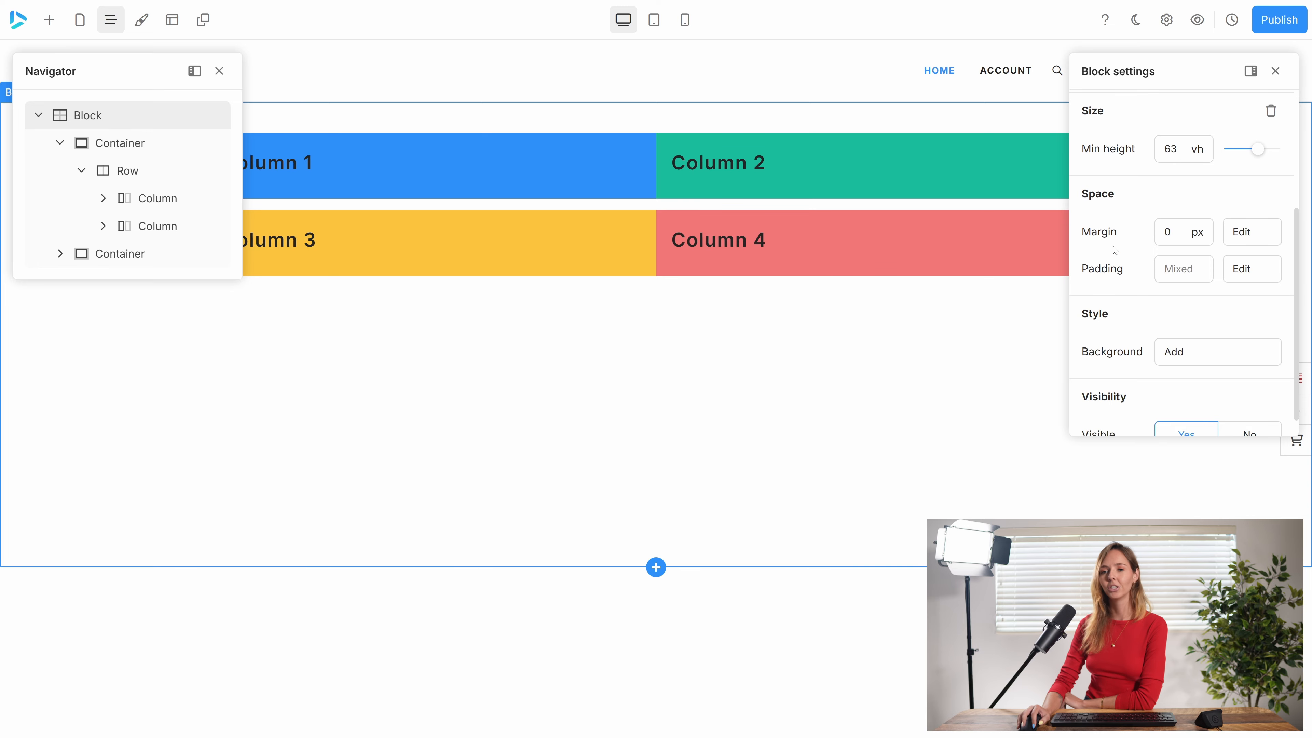
pyautogui.click(1166, 232)
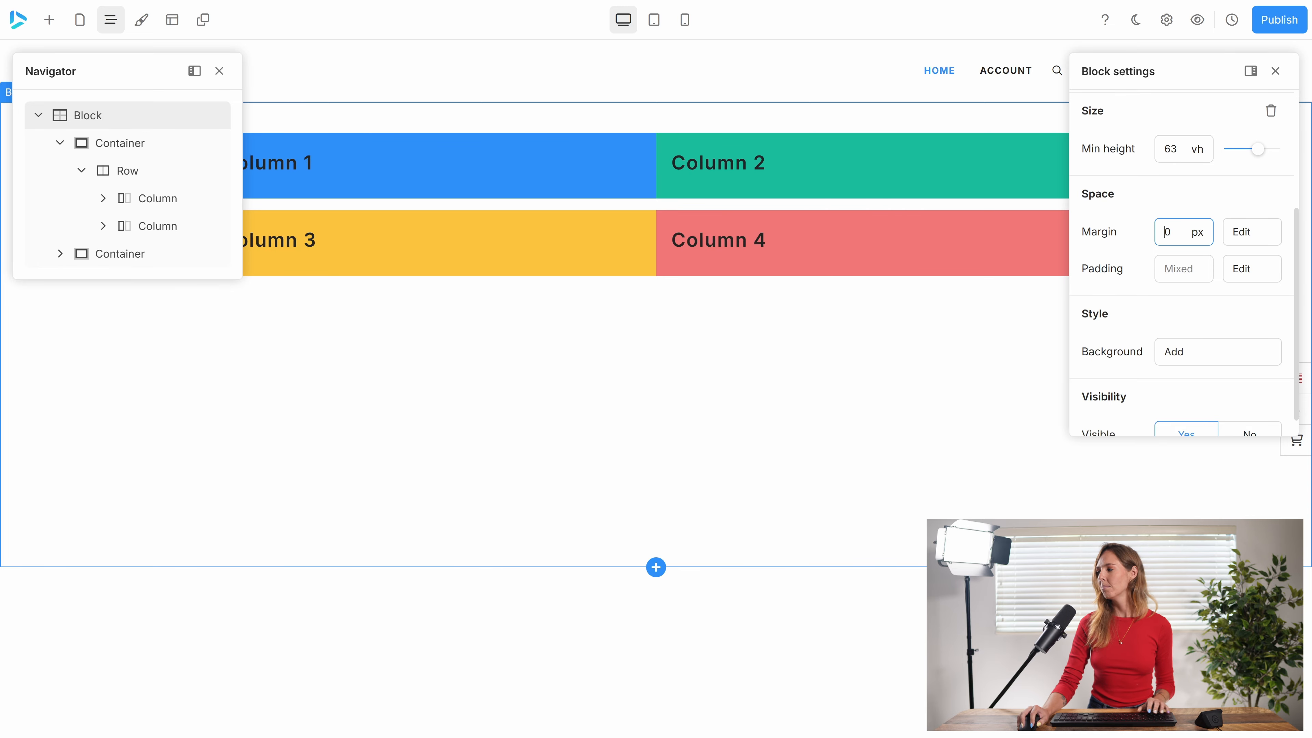
pyautogui.write('5')
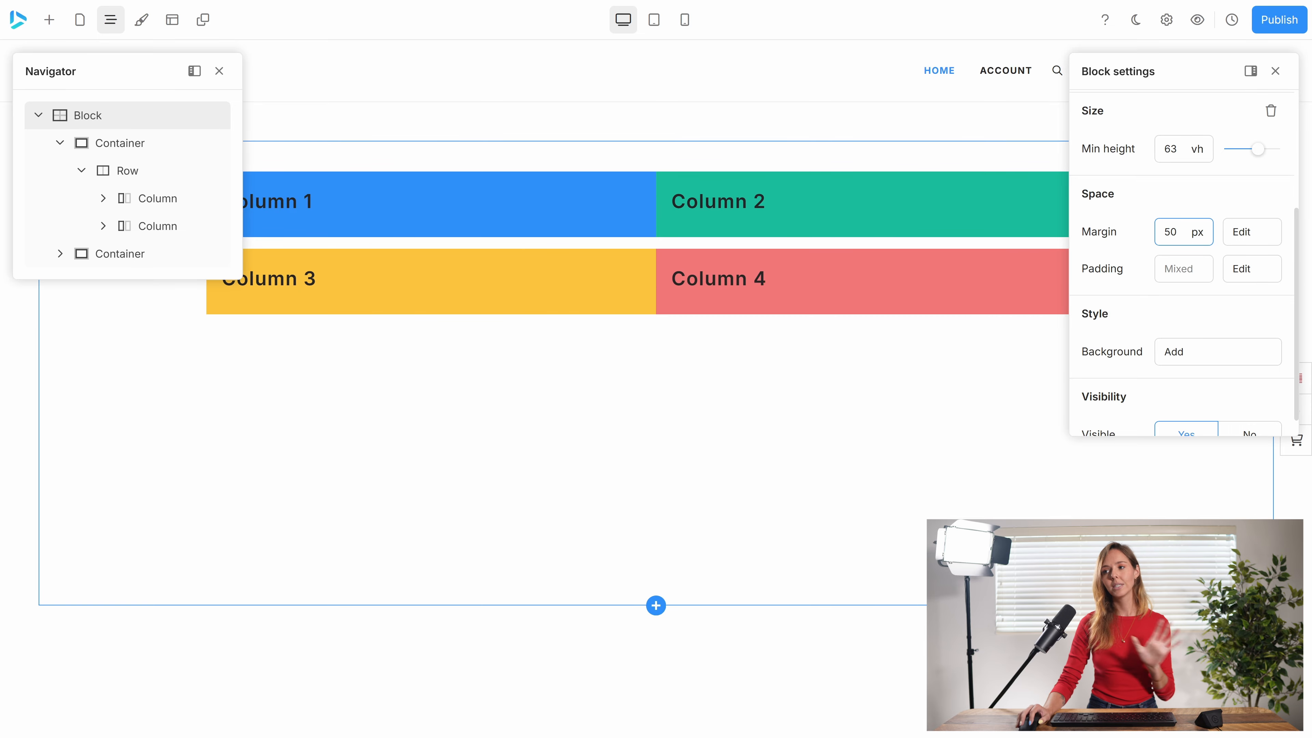
pyautogui.click(219, 71)
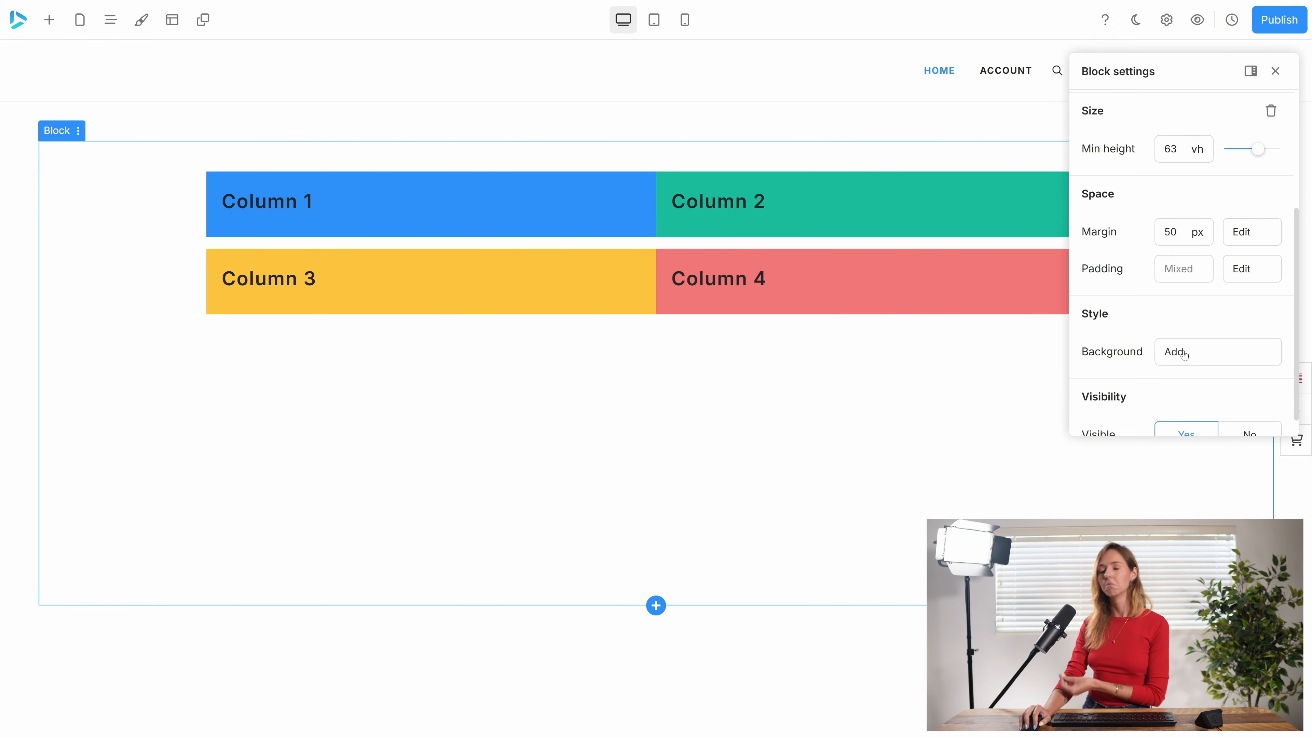
# Add a solid #2e90fa background to the block and set its opacity to 26%.
pyautogui.click(1172, 354)
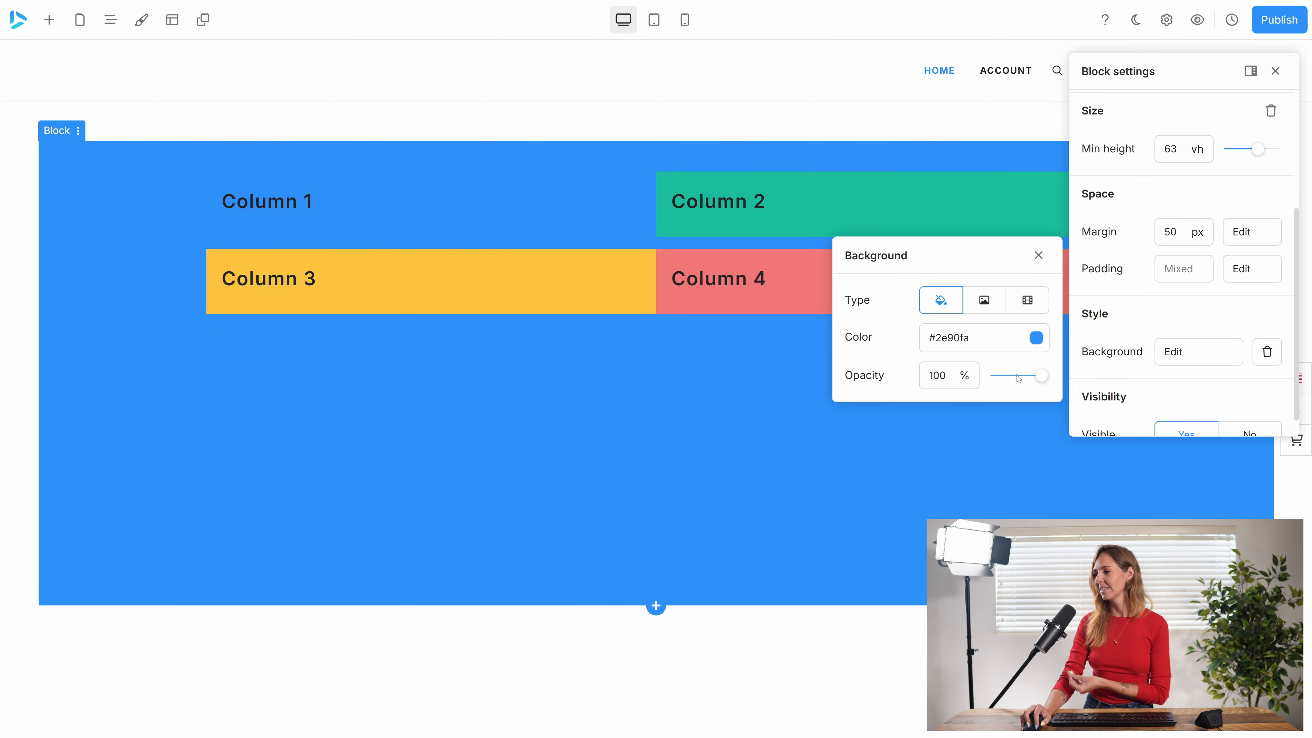
pyautogui.moveTo(1019, 377); pyautogui.dragTo(992, 381)
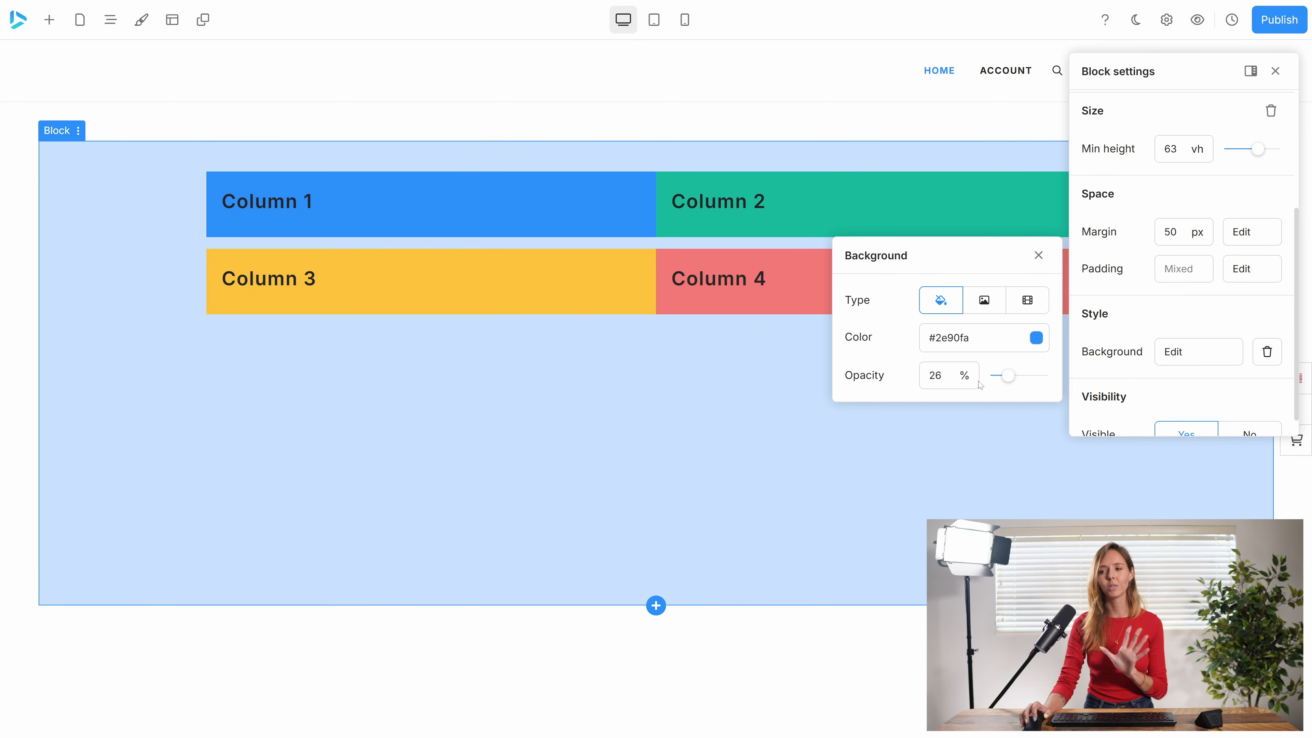
pyautogui.click(1039, 255)
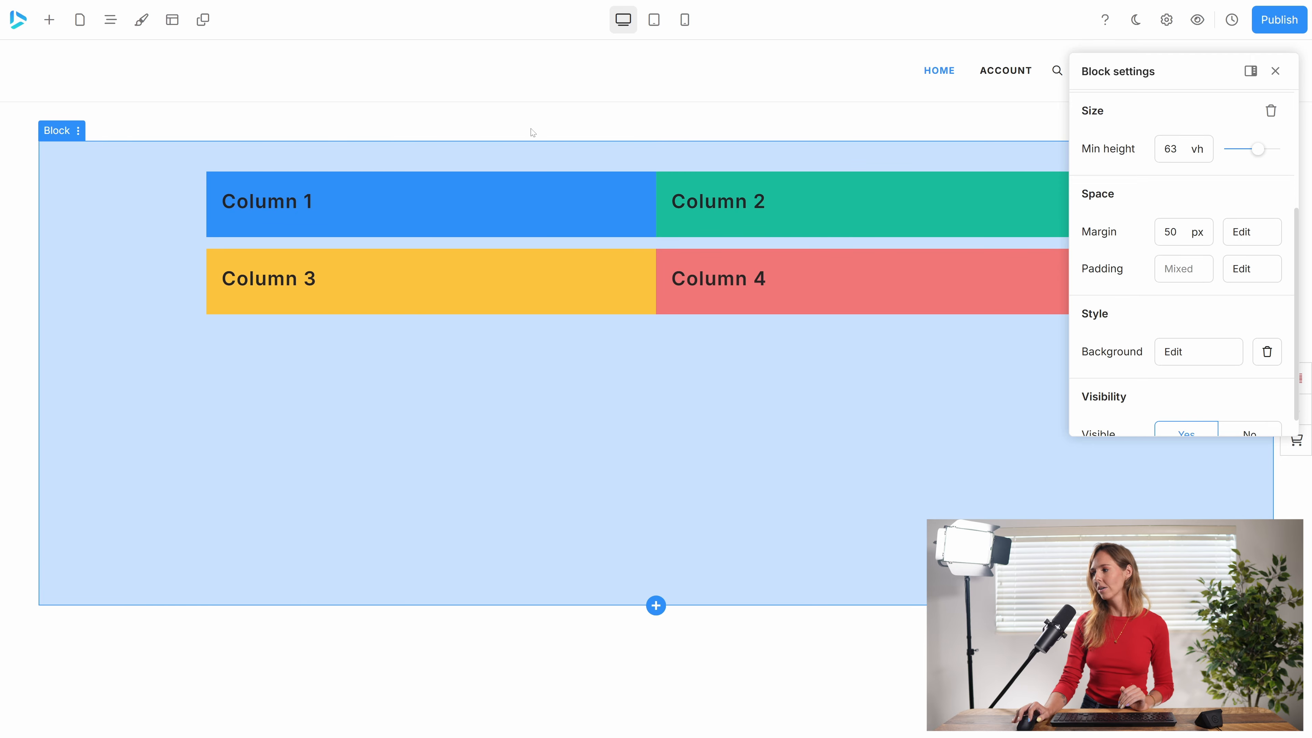
# Compare the block's margin at 0 px and 50 px, leaving it at 50 px.
pyautogui.click(1172, 232)
pyautogui.write('0')
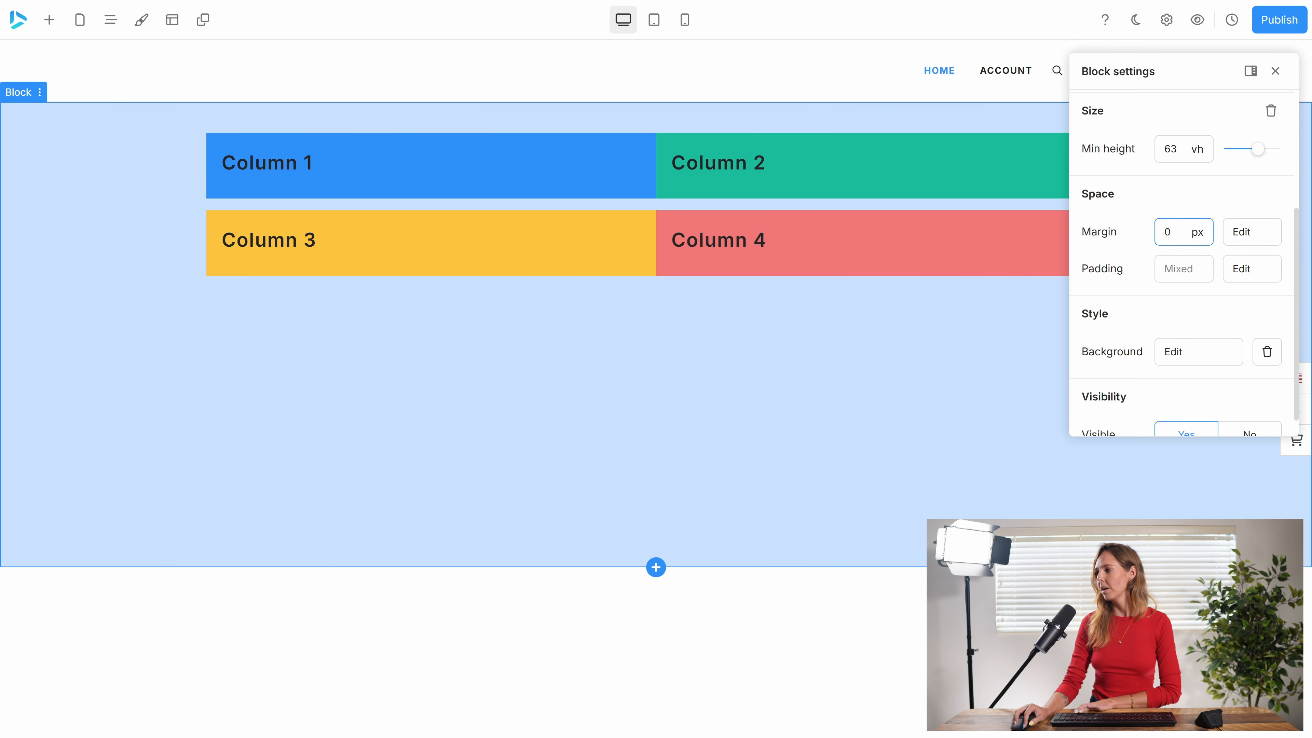
pyautogui.write('5')
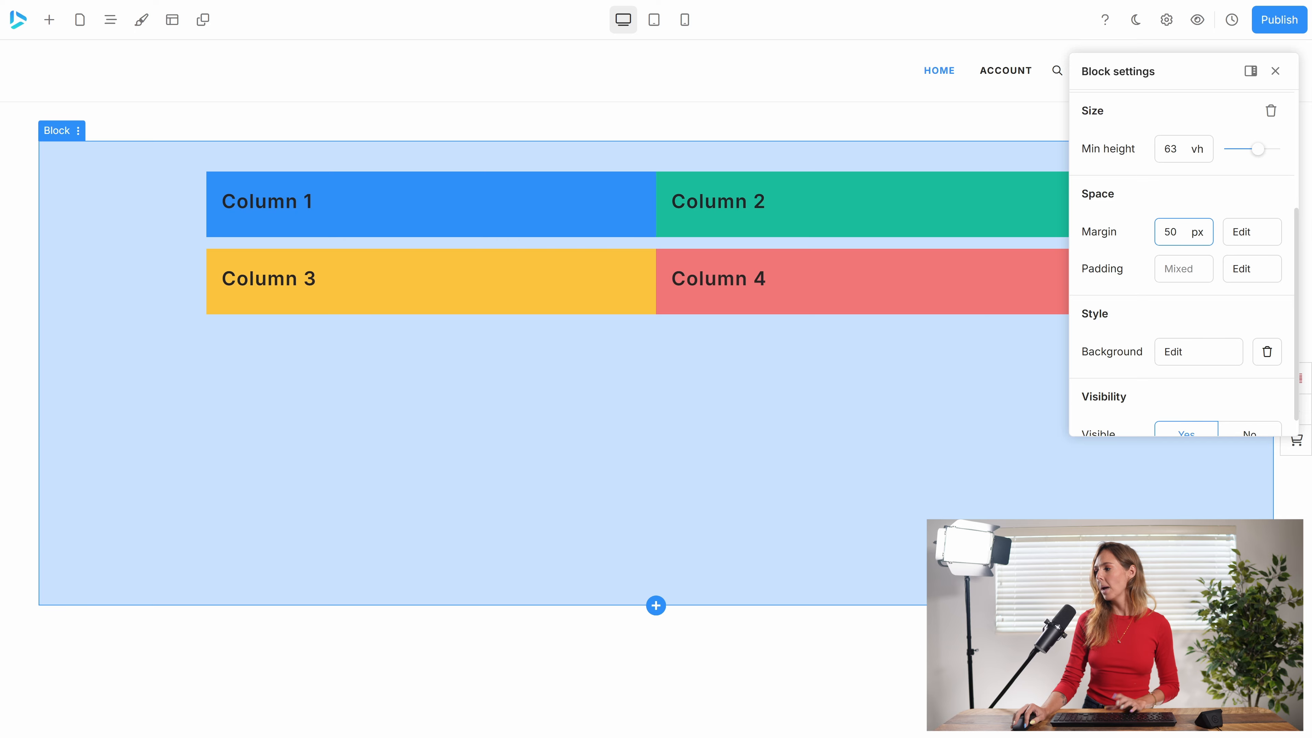
# Try a padding of 10 px on the block, and set it to 100 px.
pyautogui.click(1176, 269)
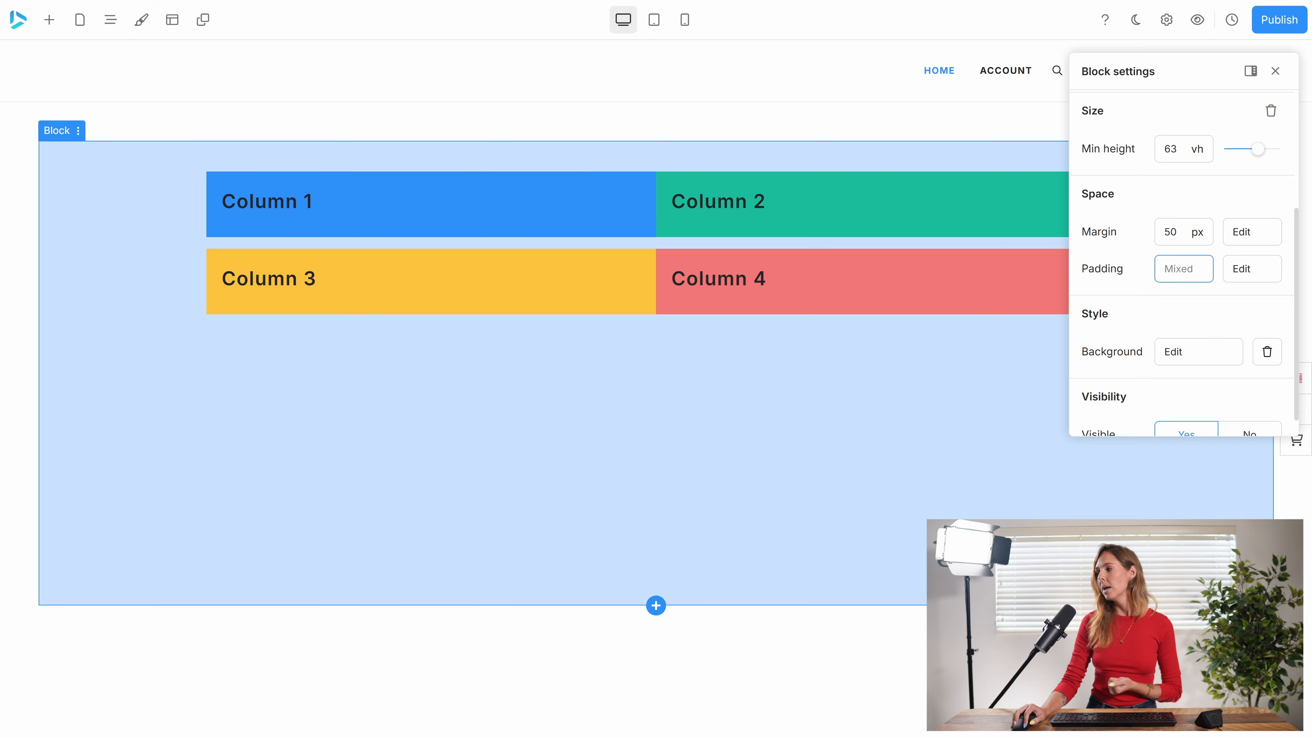
pyautogui.write('10')
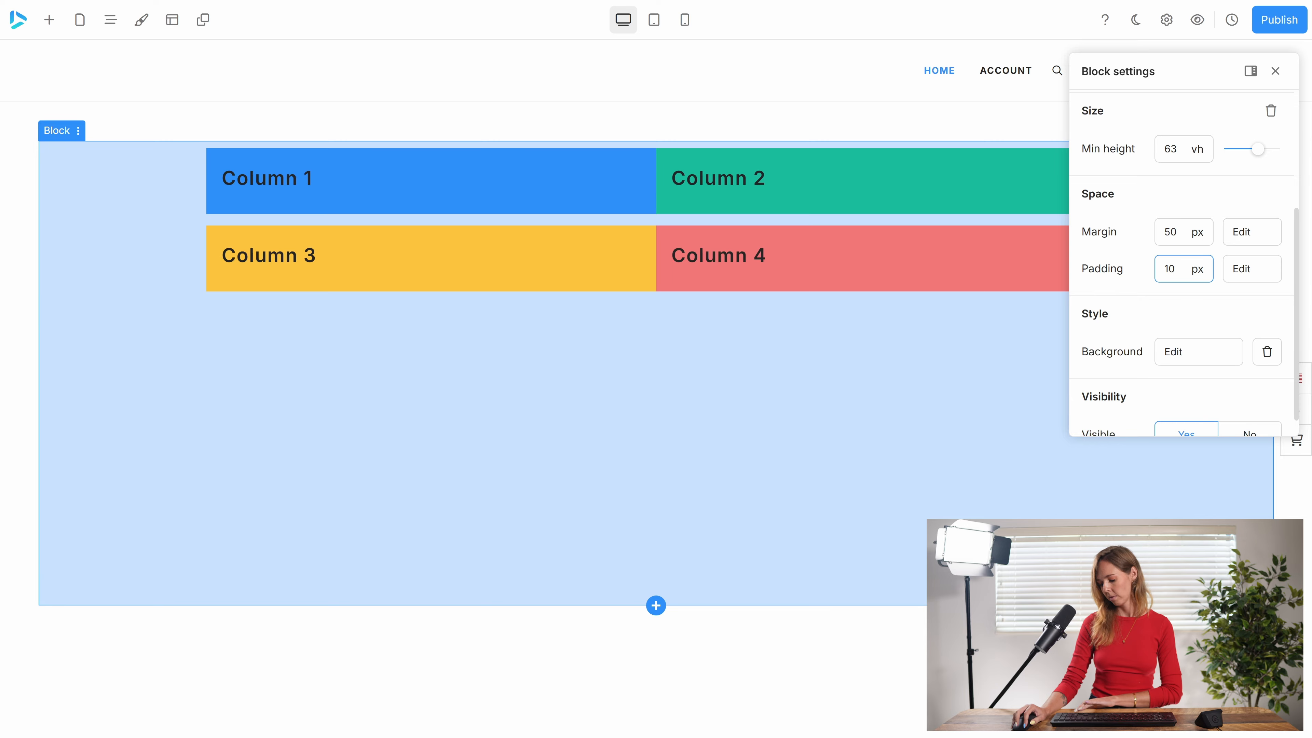
pyautogui.write('0')
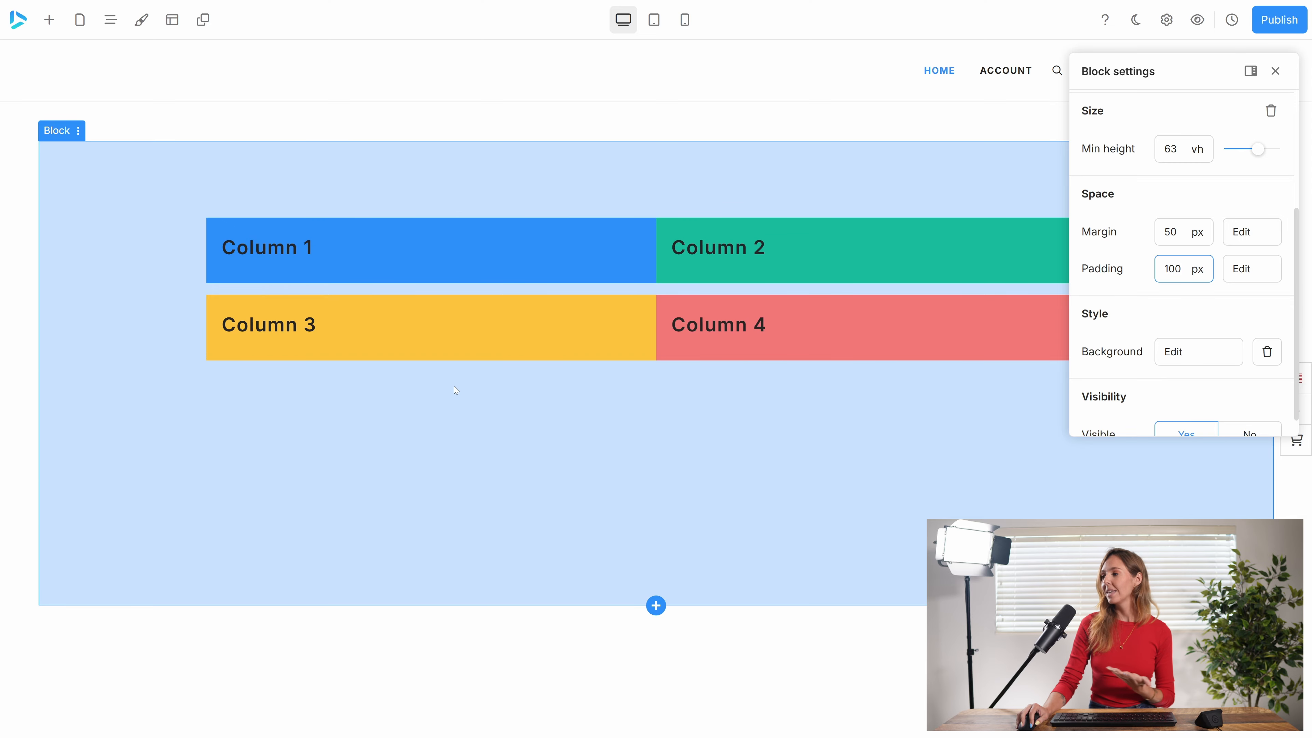
# Try individual padding values on the block: 34 px top, 80 px right, 19 px bottom and 25 px left.
pyautogui.click(1251, 268)
pyautogui.moveTo(1042, 217); pyautogui.dragTo(996, 328)
pyautogui.moveTo(996, 254); pyautogui.dragTo(1009, 336)
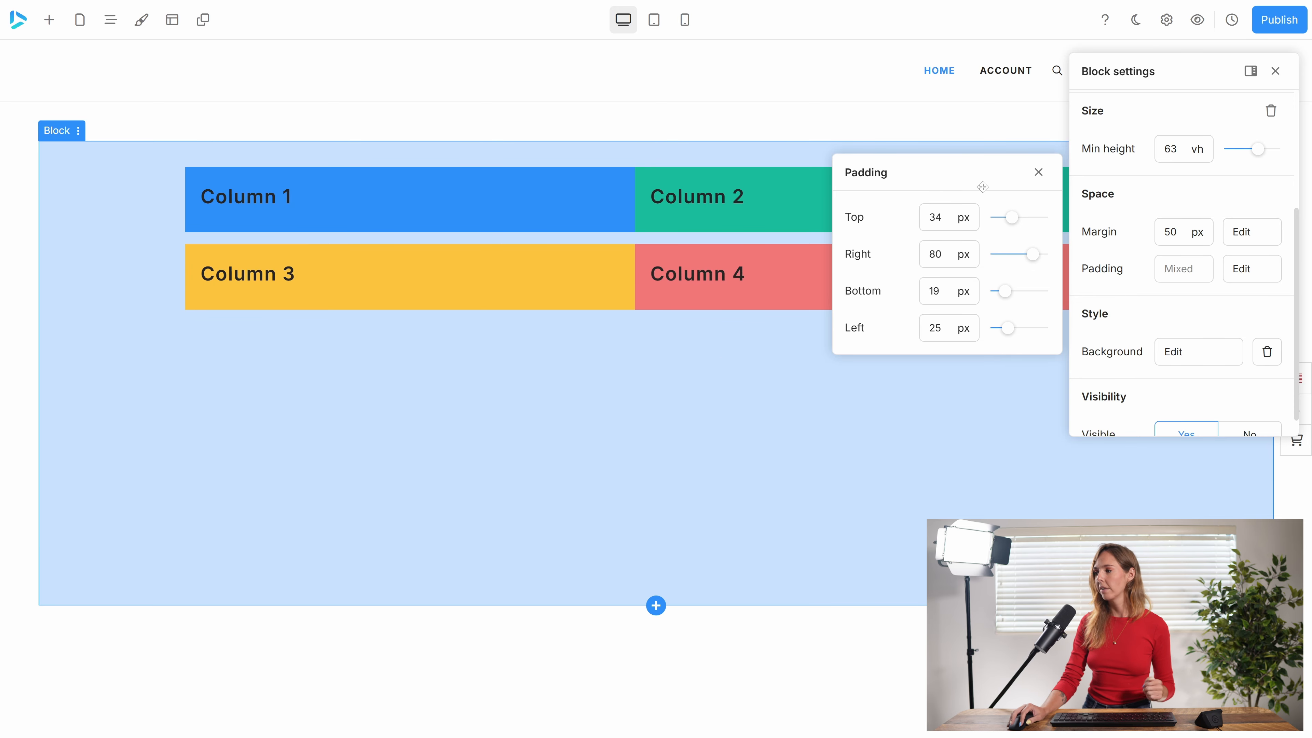
pyautogui.click(1038, 172)
# Try a uniform padding of 0 px on the block, and set it to 50 px.
pyautogui.moveTo(1174, 67); pyautogui.dragTo(1147, 66)
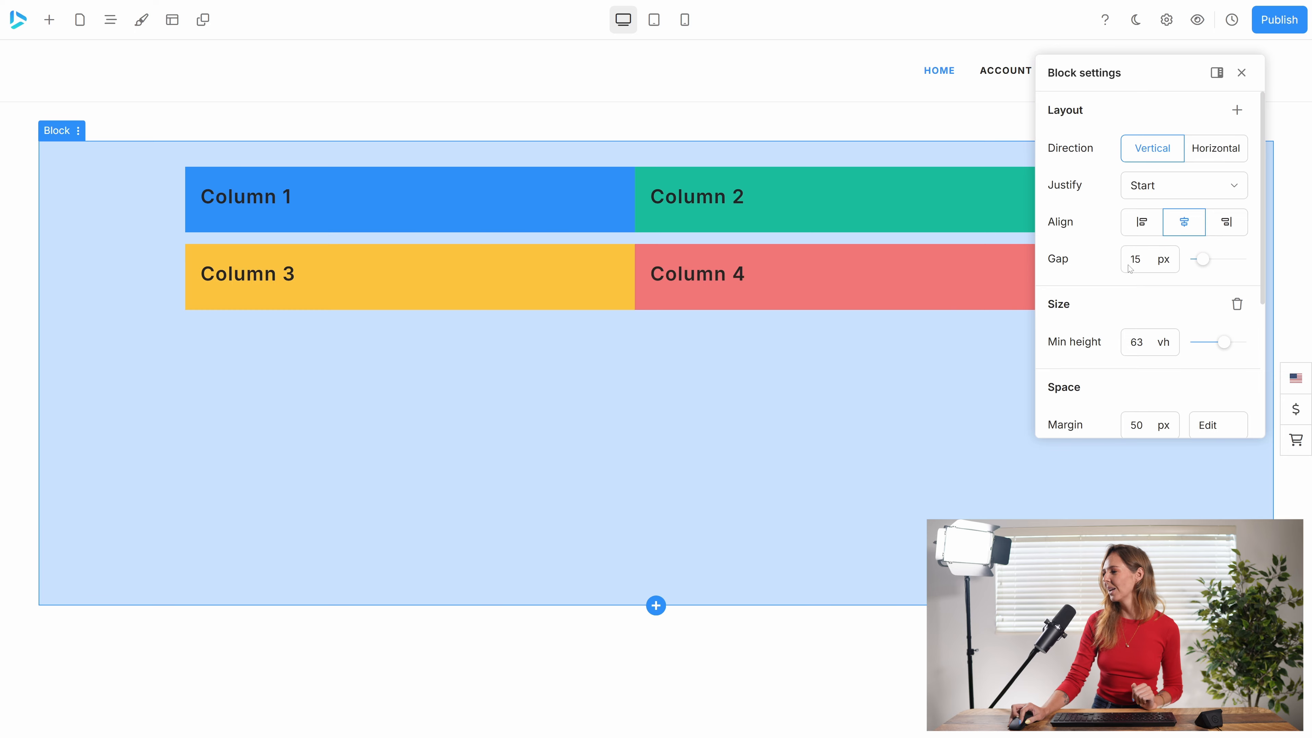
pyautogui.scroll(-3, 1149, 264)
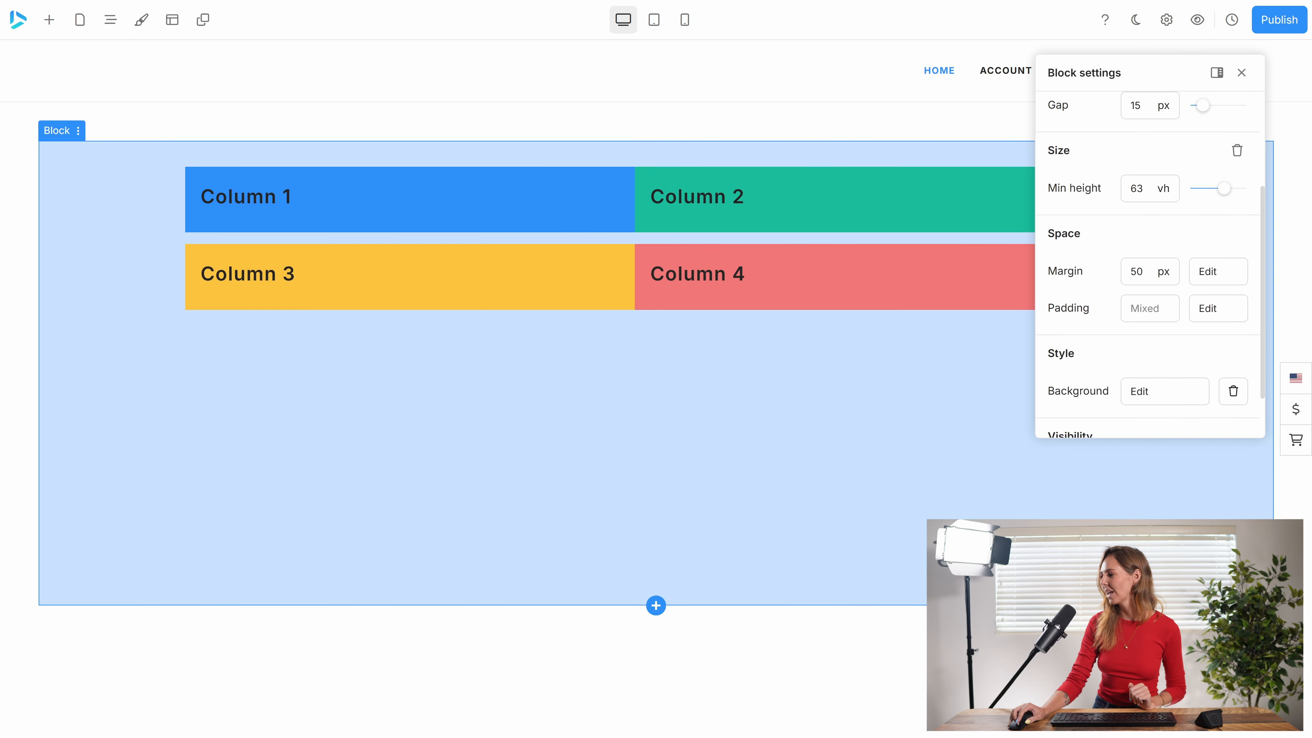
pyautogui.click(1149, 308)
pyautogui.write('0')
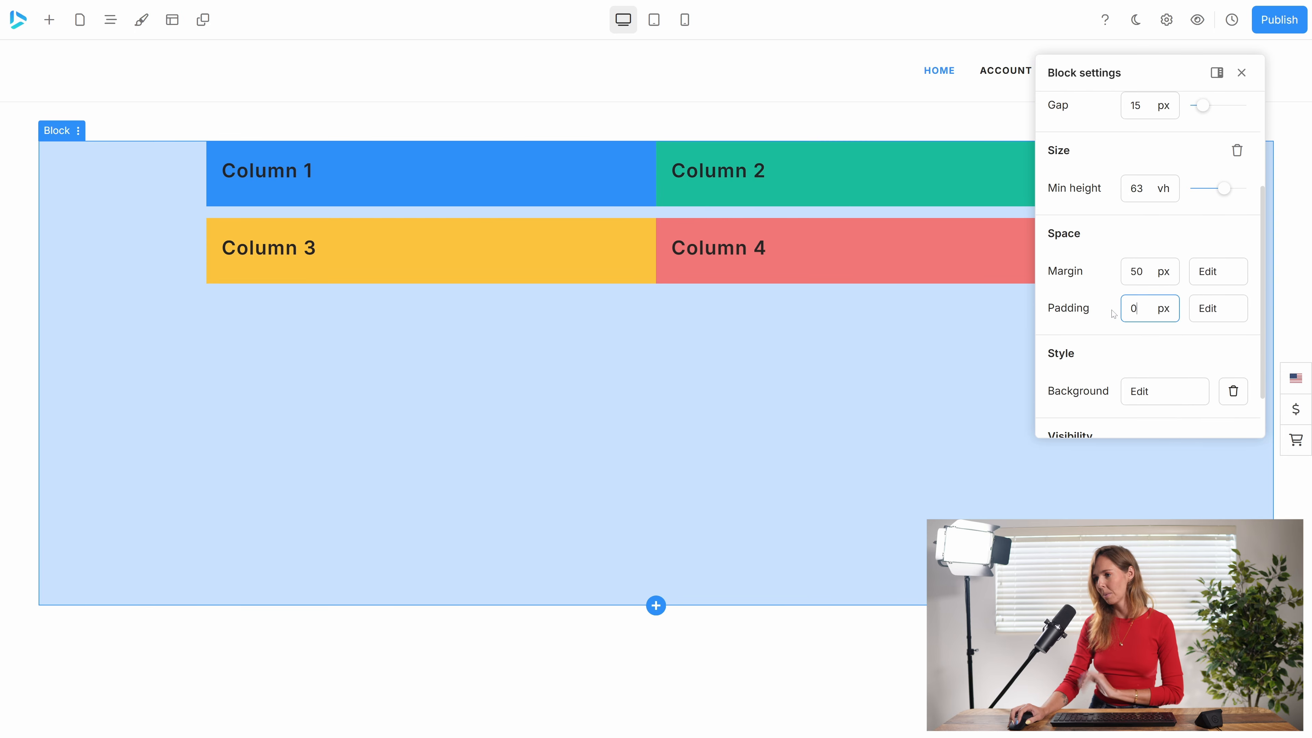
pyautogui.press('BackSpace')
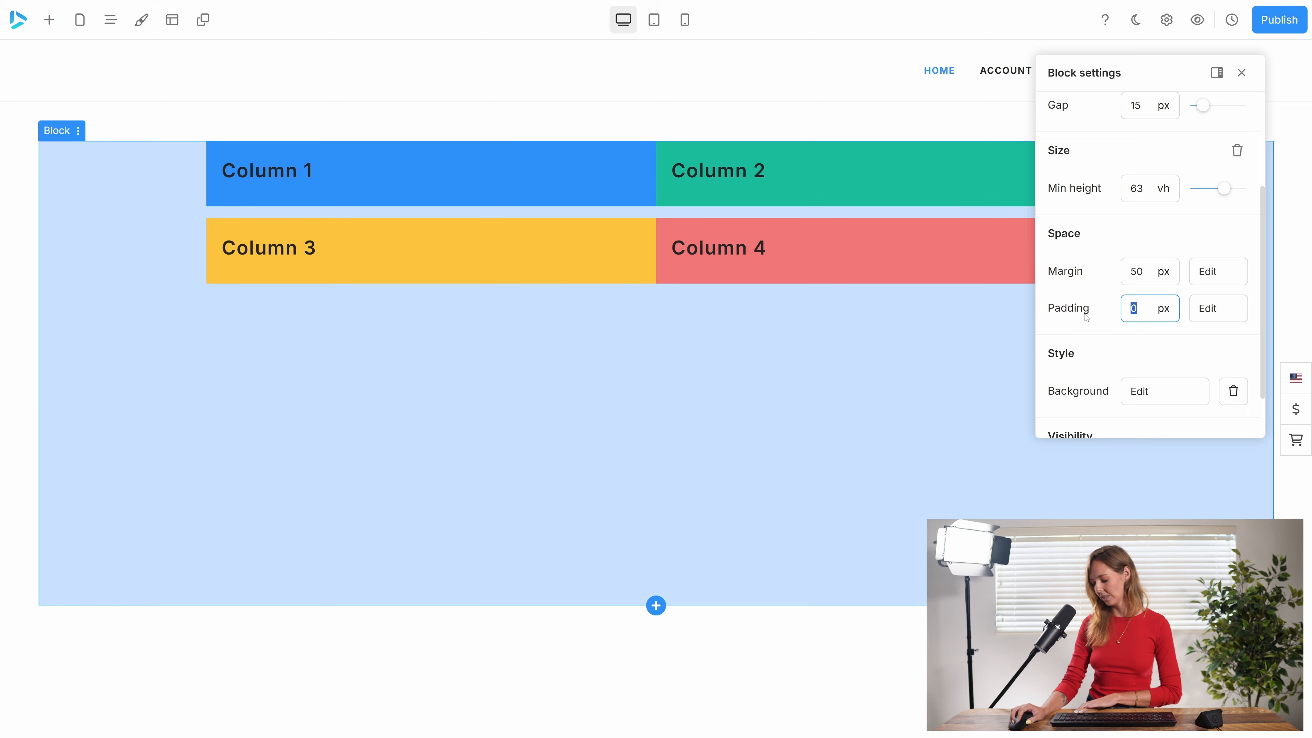
pyautogui.write('50')
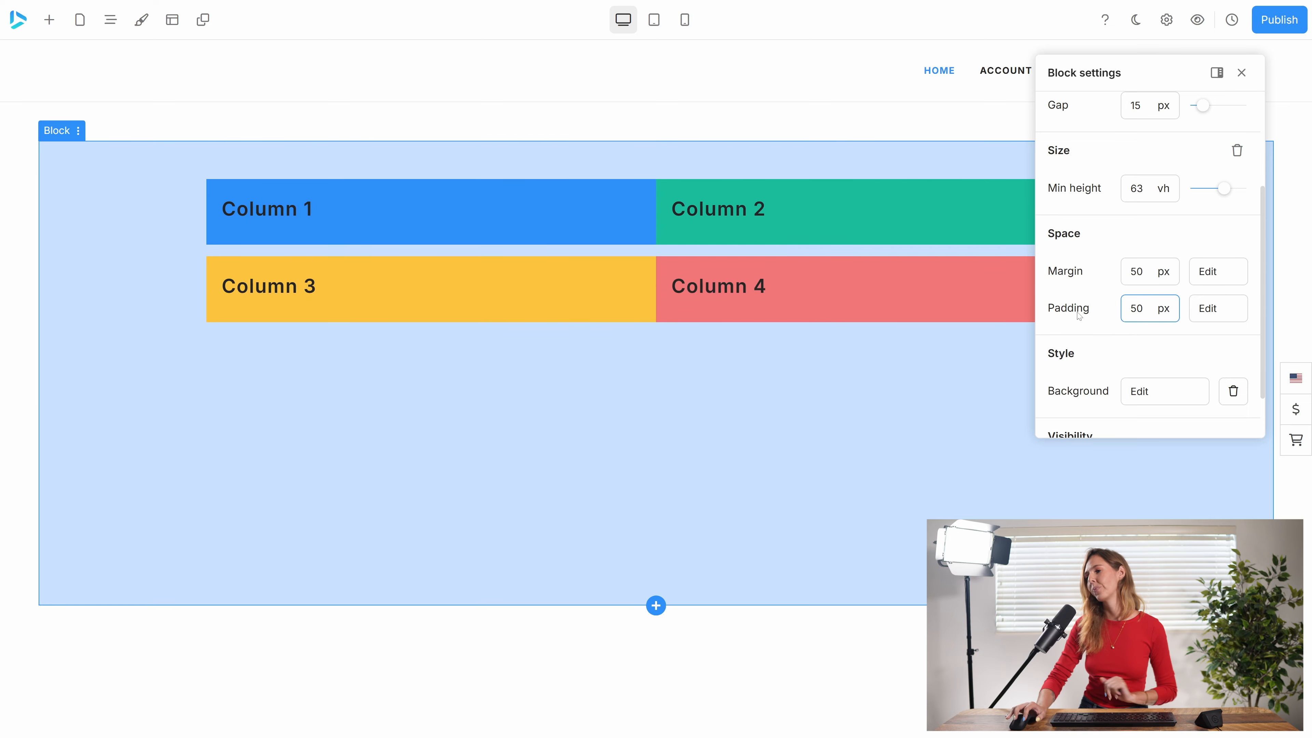
# Set the opacity of the block's solid background to 27% and view the color picker without changing the color.
pyautogui.scroll(-2, 1067, 329)
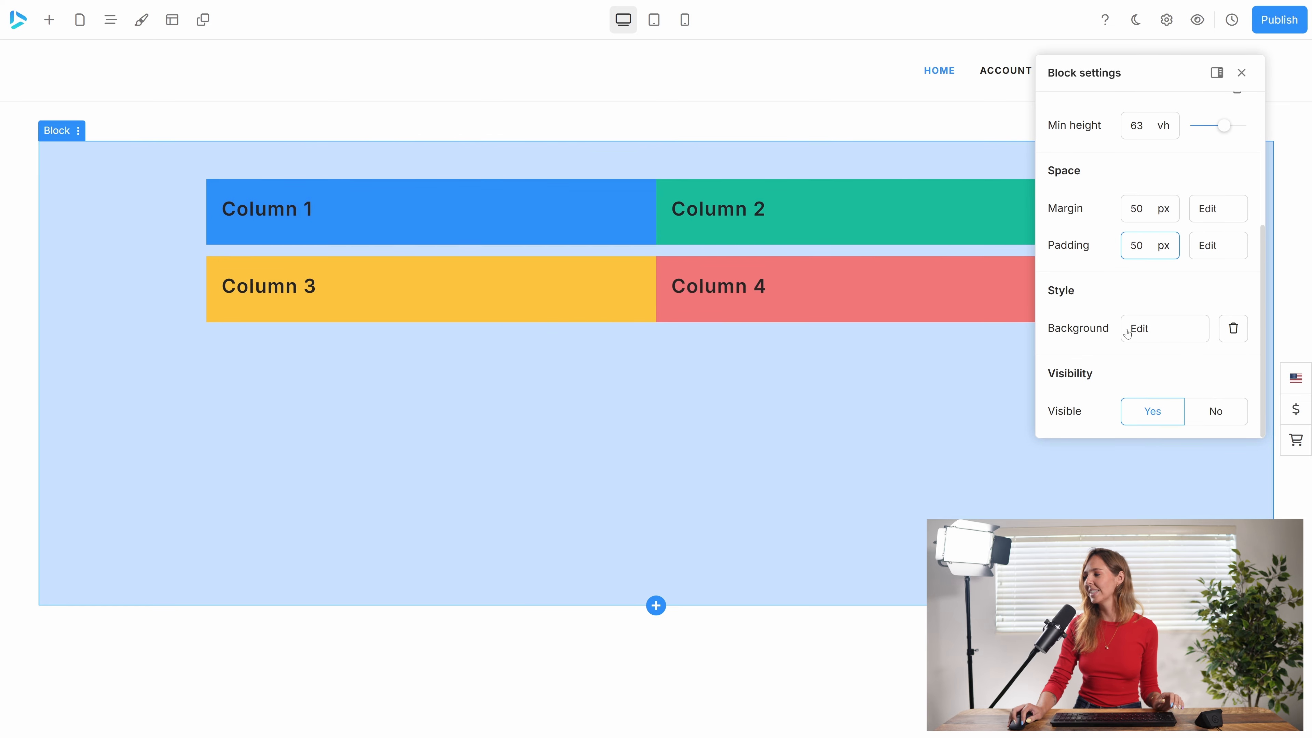
pyautogui.click(1149, 332)
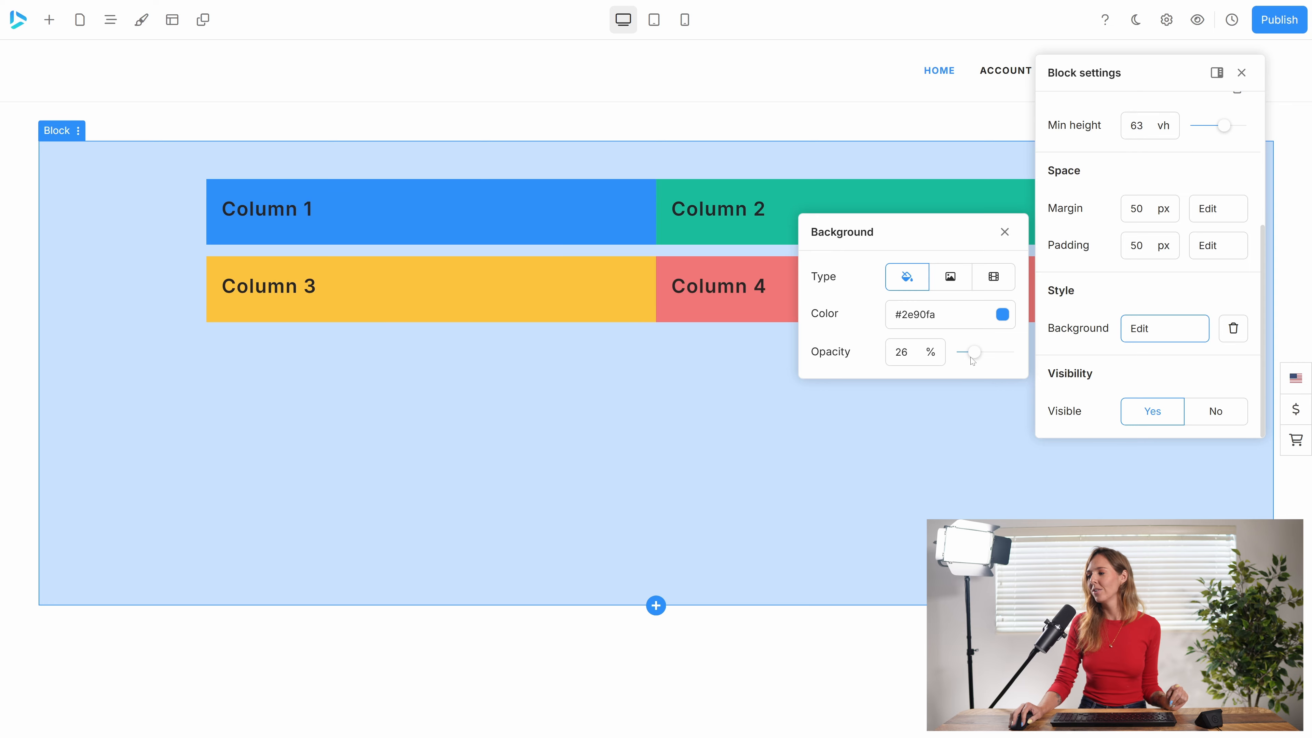
pyautogui.moveTo(974, 355)
pyautogui.mouseDown()
pyautogui.moveTo(1012, 355)
pyautogui.moveTo(956, 363)
pyautogui.moveTo(975, 358)
pyautogui.mouseUp()
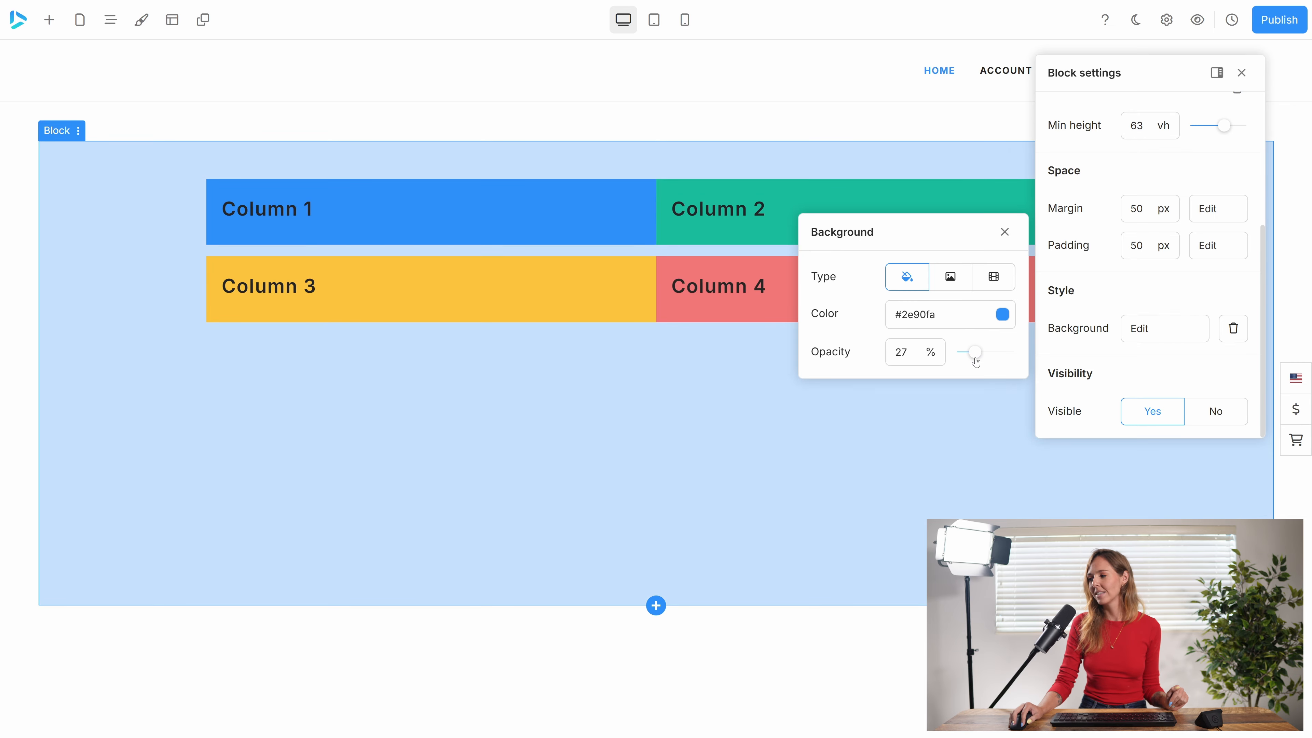
pyautogui.click(1001, 315)
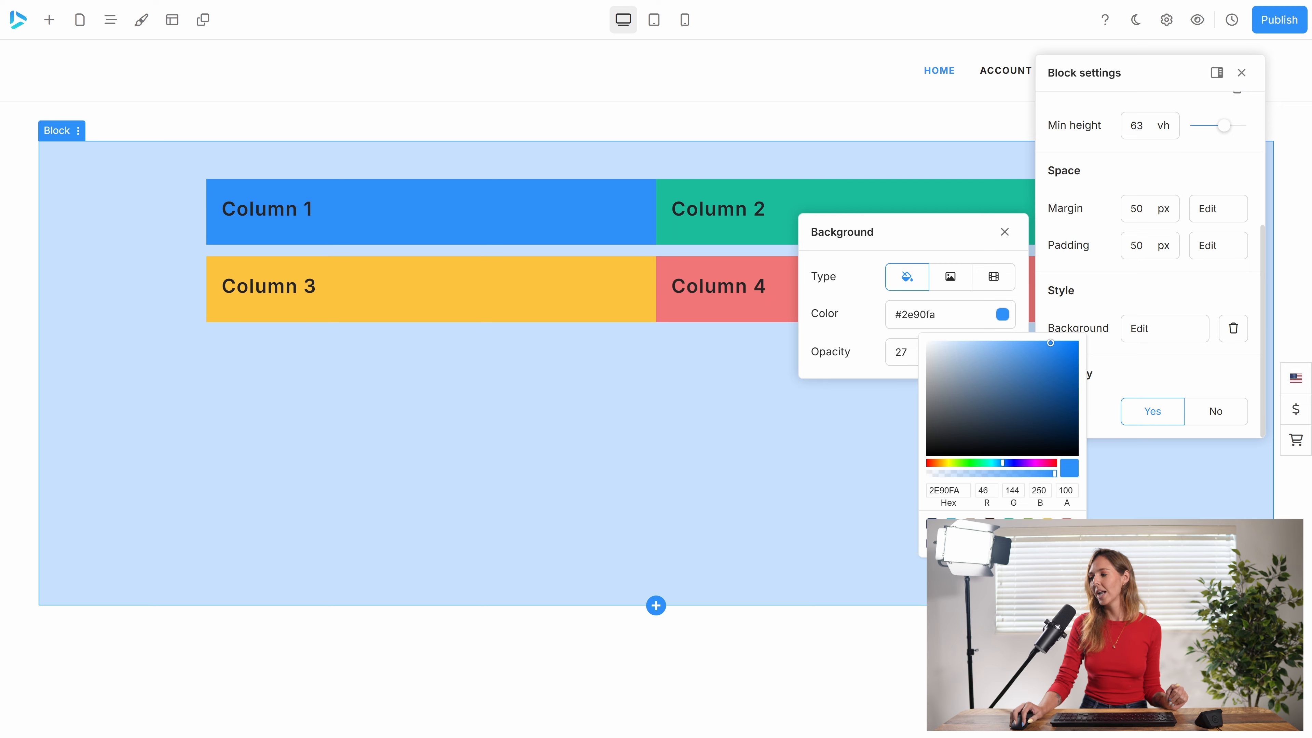
pyautogui.click(864, 299)
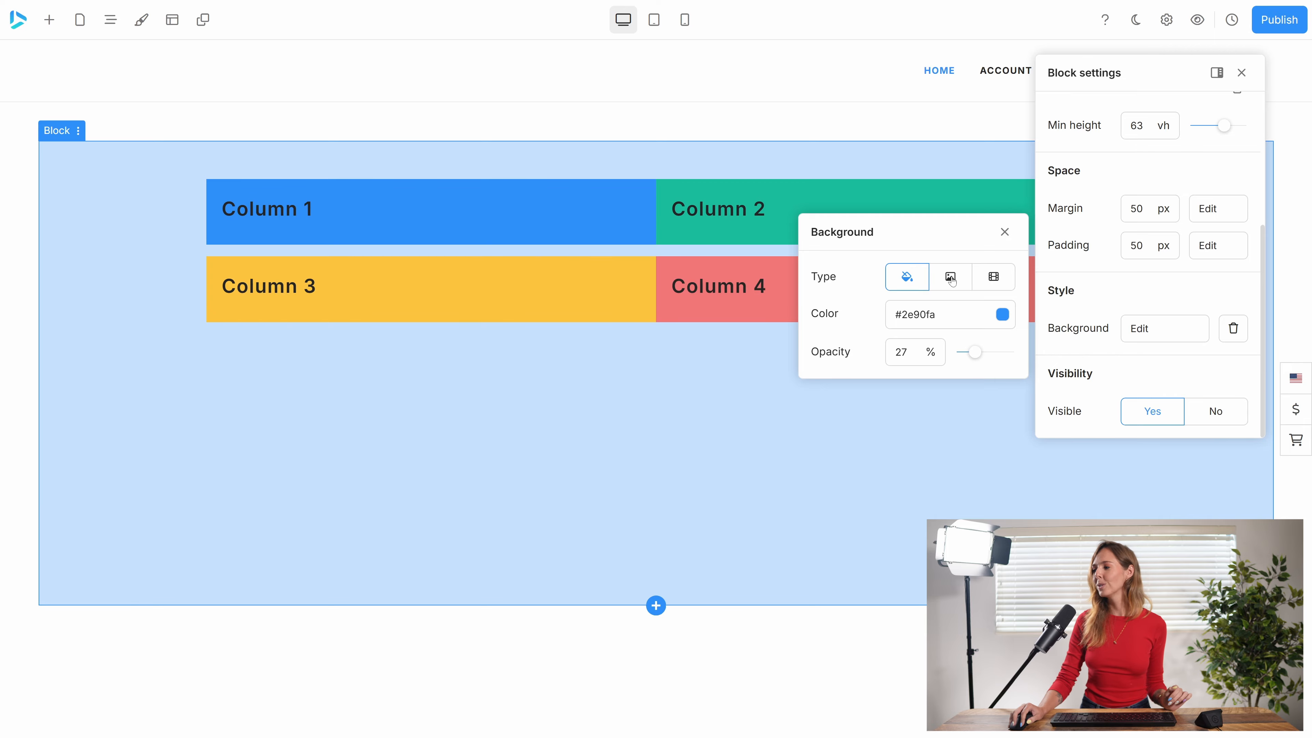
# Switch the block's background to an image and replace it with a cat photo found by searching Unsplash for "cat".
pyautogui.click(937, 285)
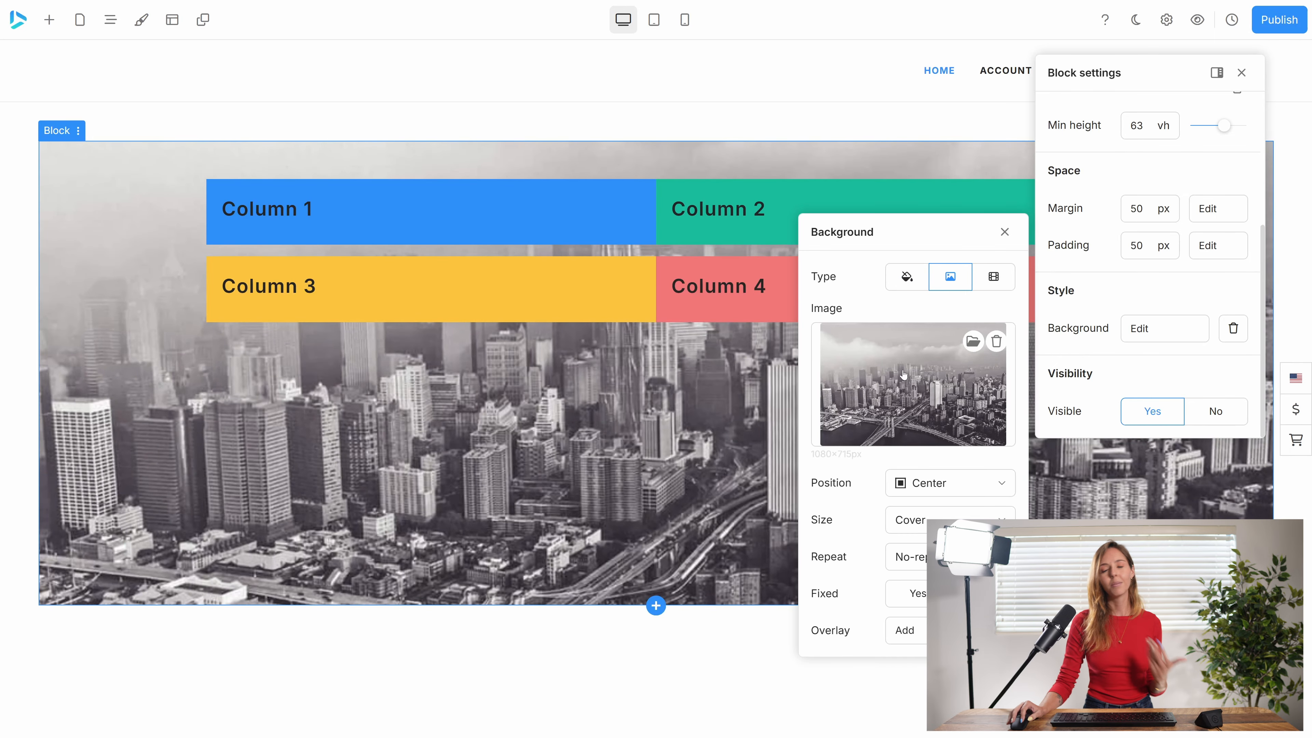
pyautogui.click(974, 341)
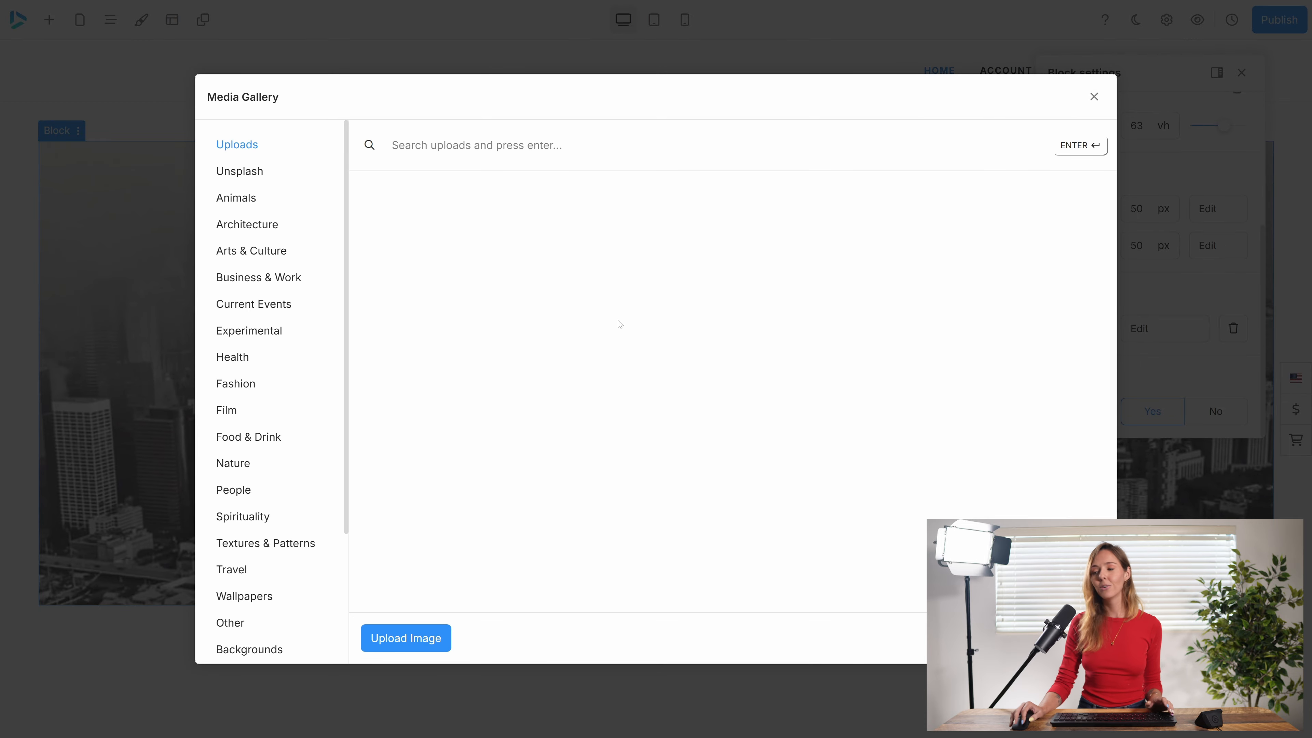
pyautogui.click(247, 172)
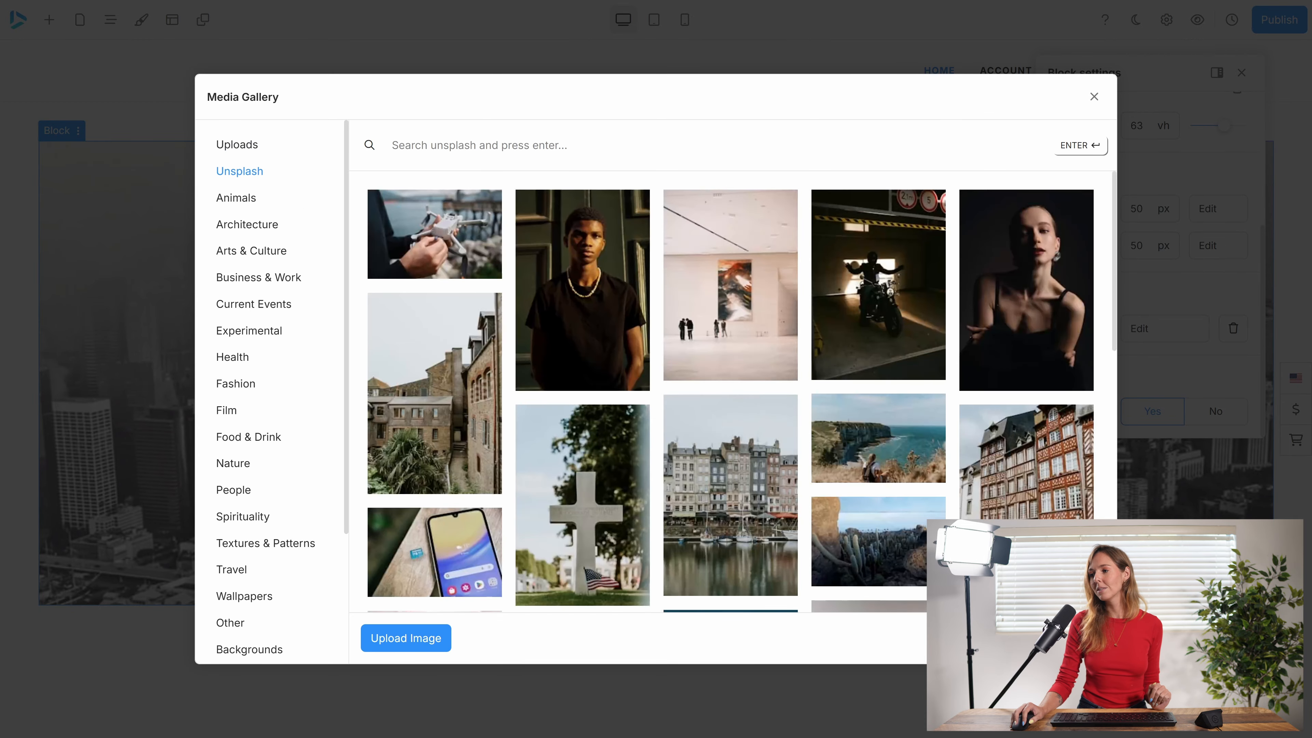
pyautogui.write('cat')
pyautogui.press('Return')
pyautogui.click(742, 417)
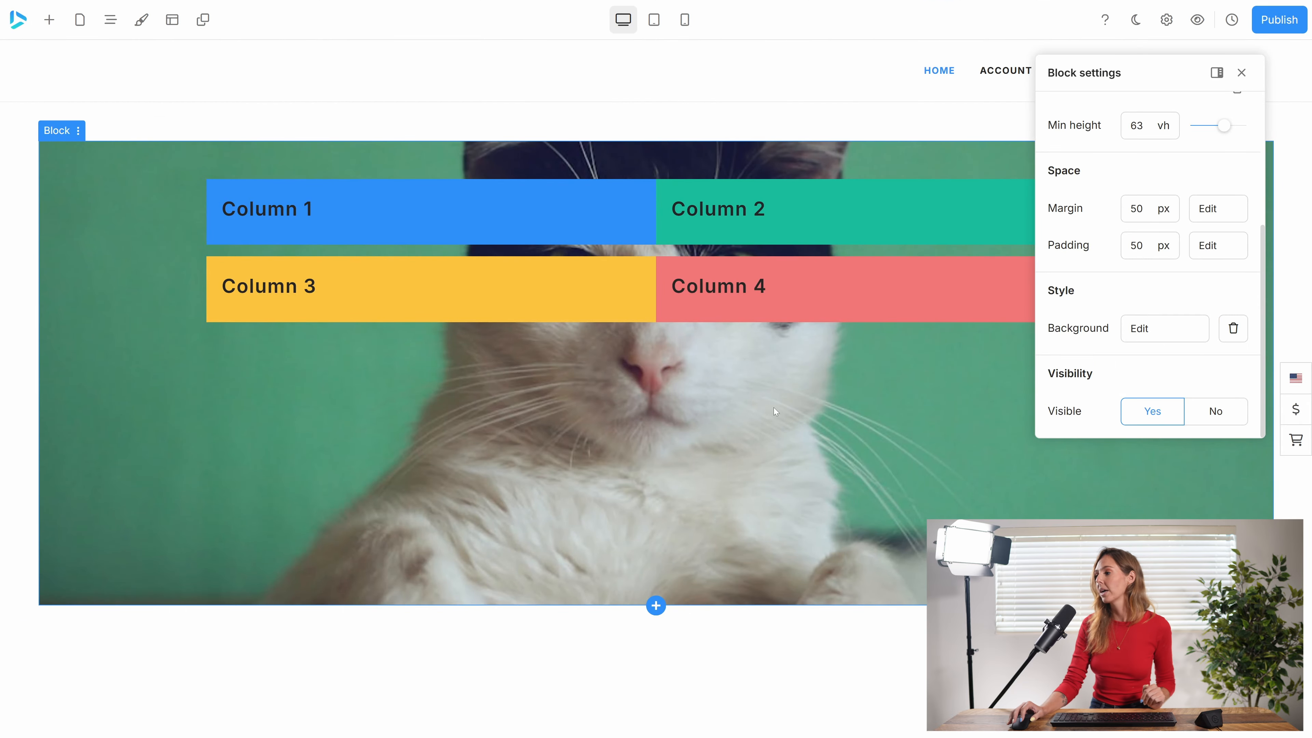
# Try the Center top position for the background image, and set it back to Center.
pyautogui.click(1162, 332)
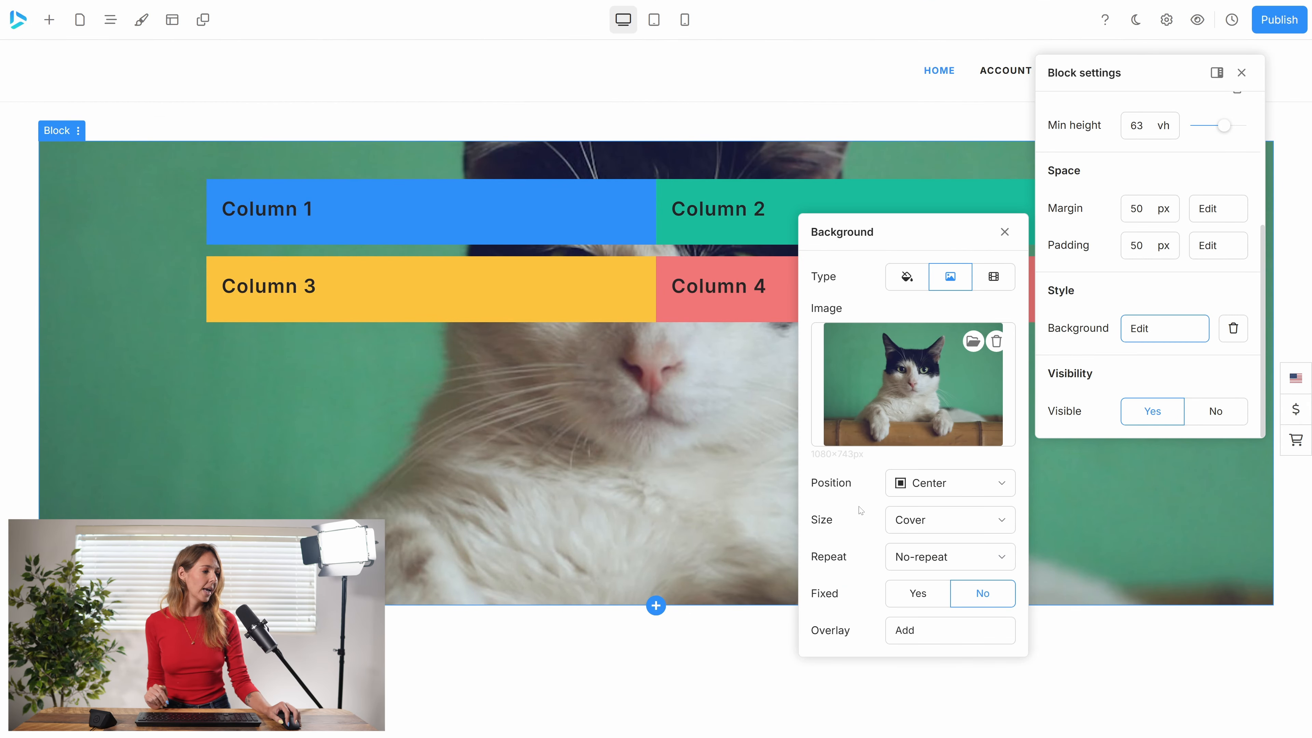
pyautogui.click(945, 483)
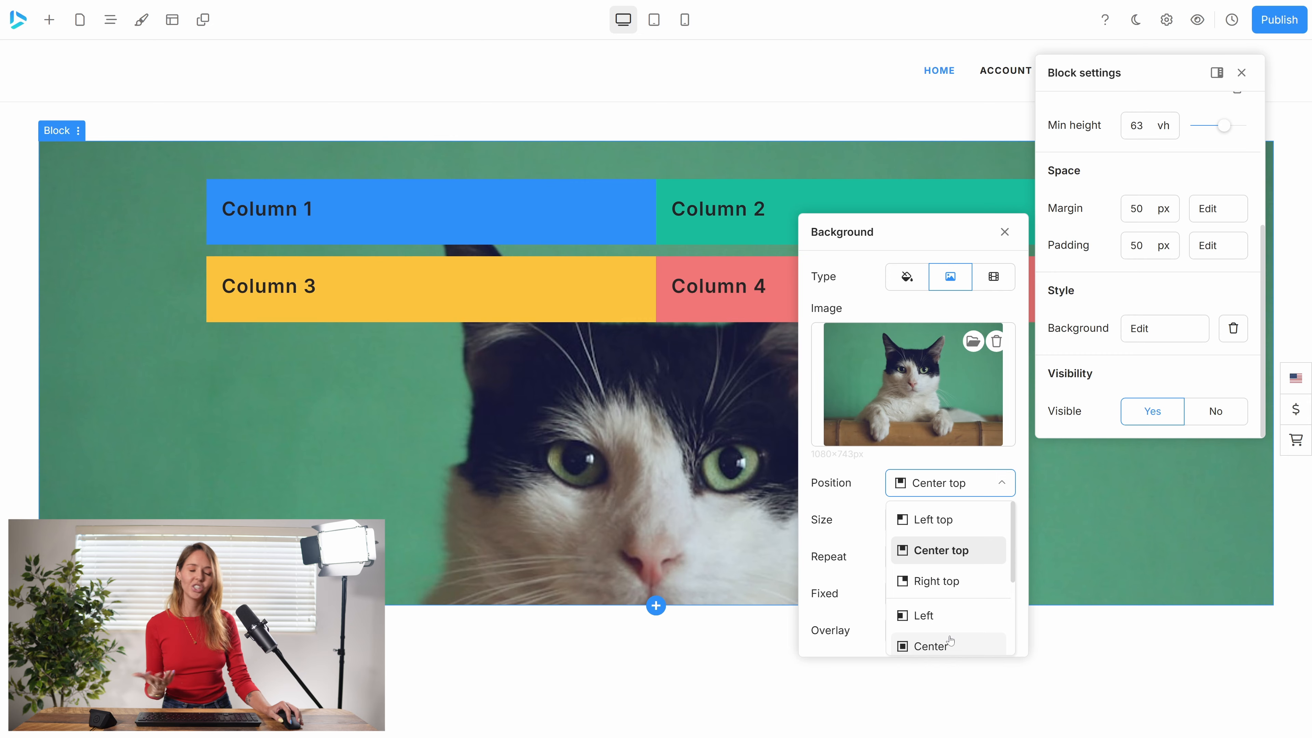
pyautogui.click(947, 641)
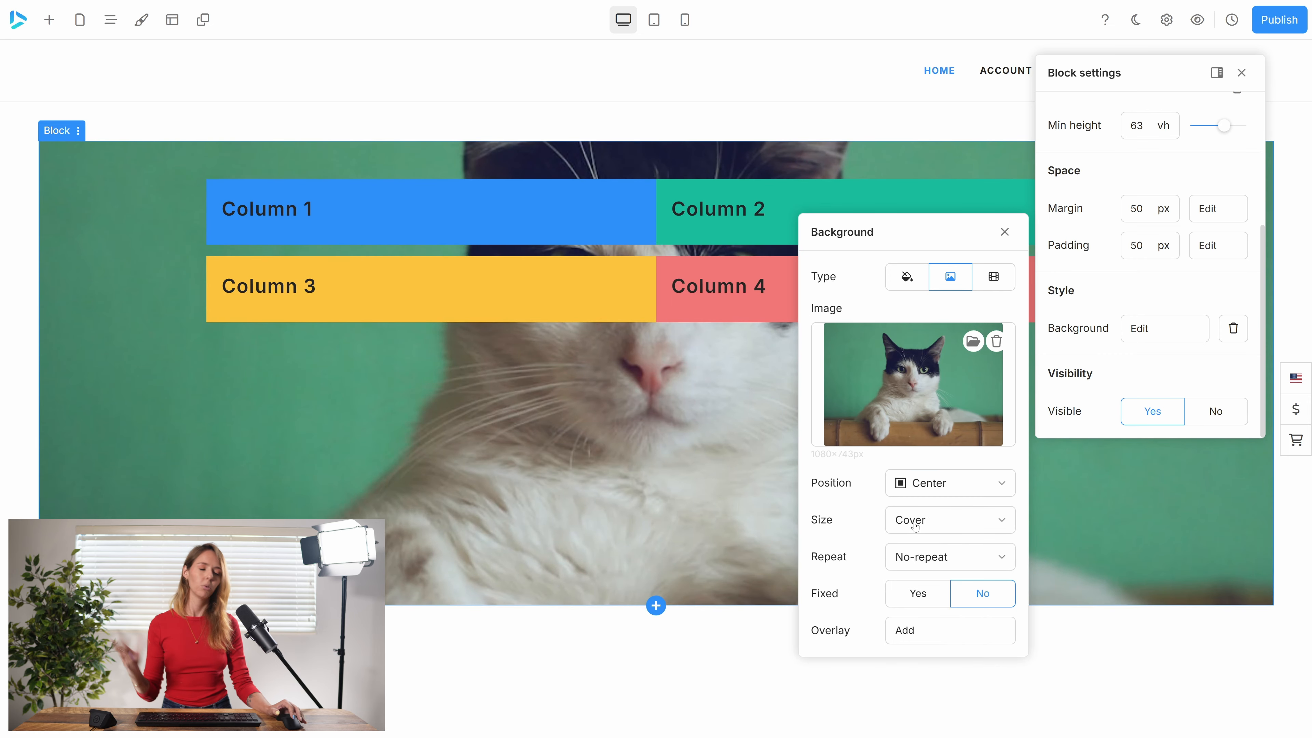
# Compare the Auto, Cover and Contain sizes for the block's background image.
pyautogui.click(929, 524)
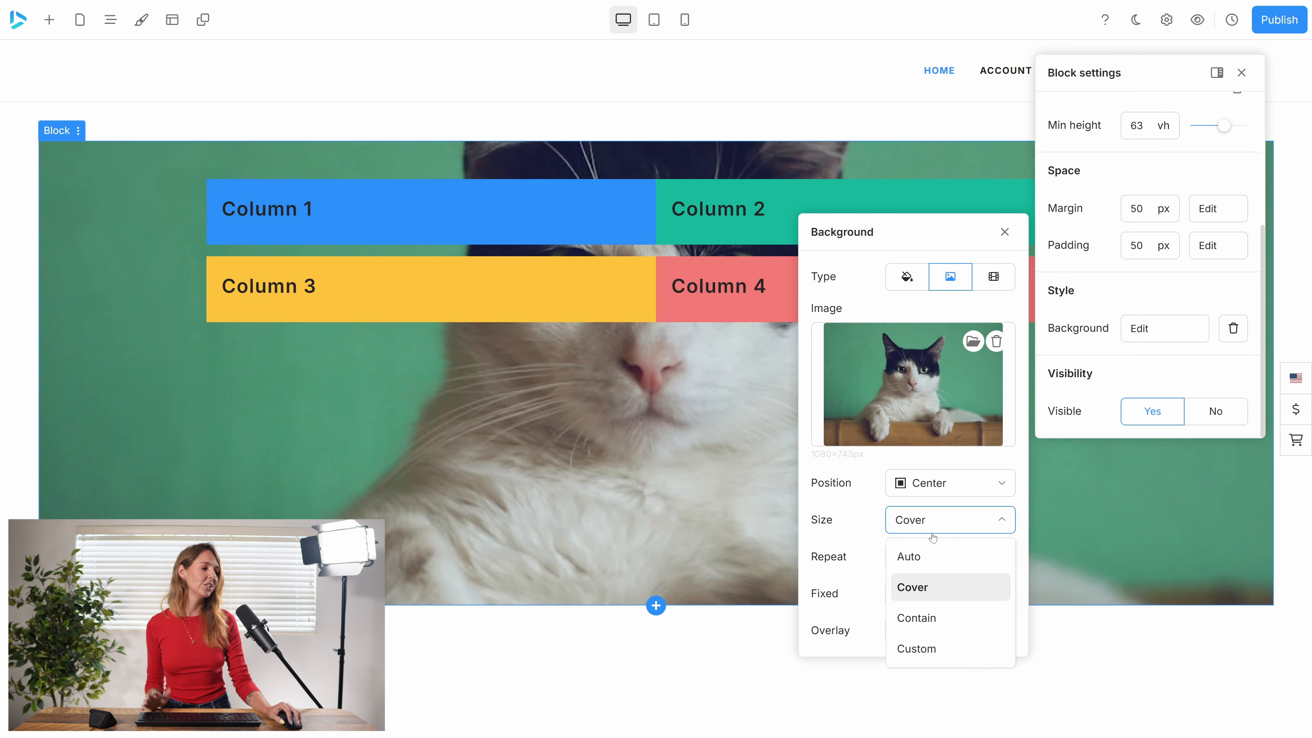
pyautogui.click(927, 555)
pyautogui.click(927, 519)
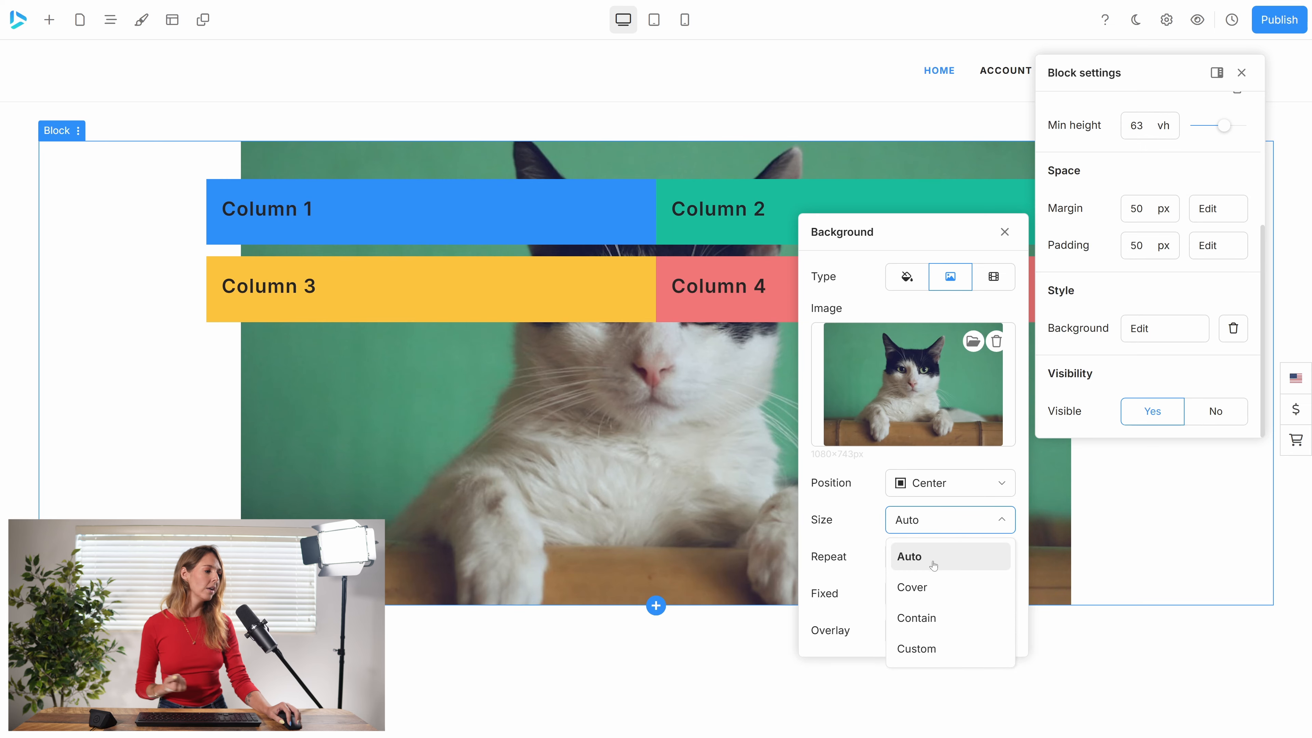
pyautogui.click(913, 583)
pyautogui.click(926, 522)
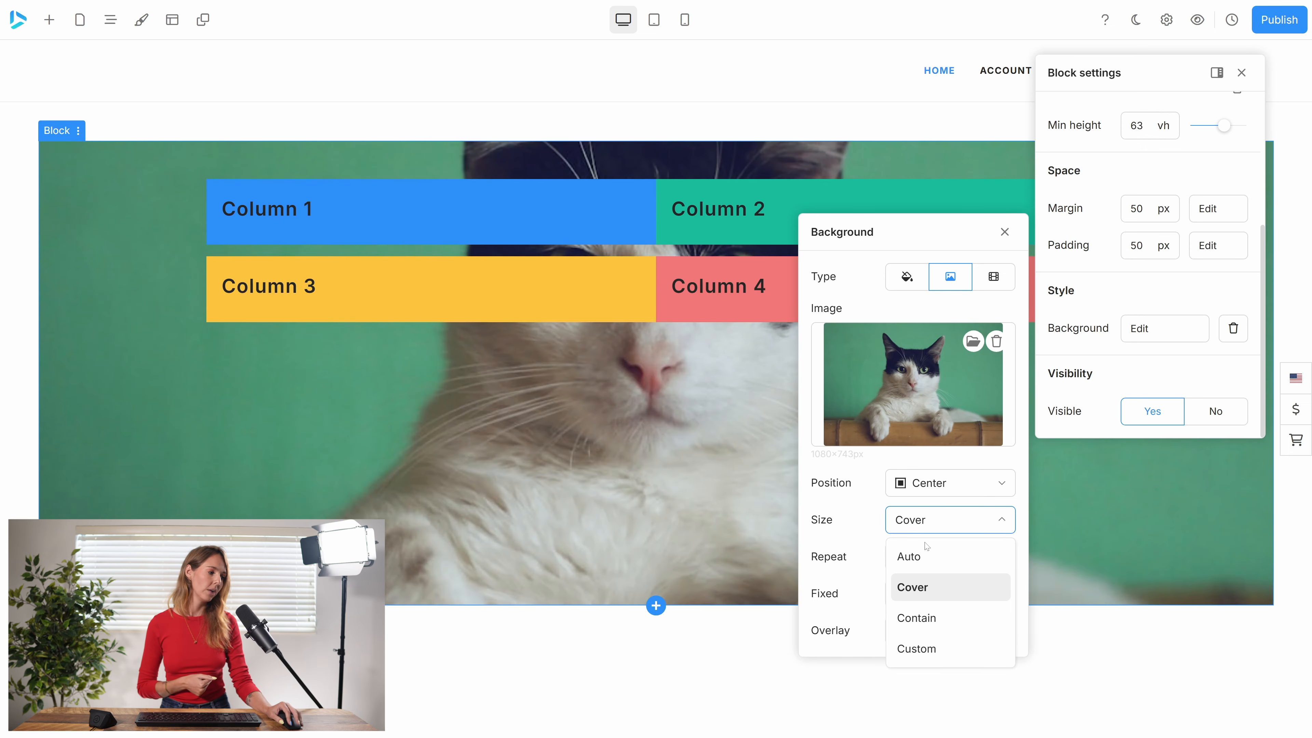
pyautogui.click(925, 617)
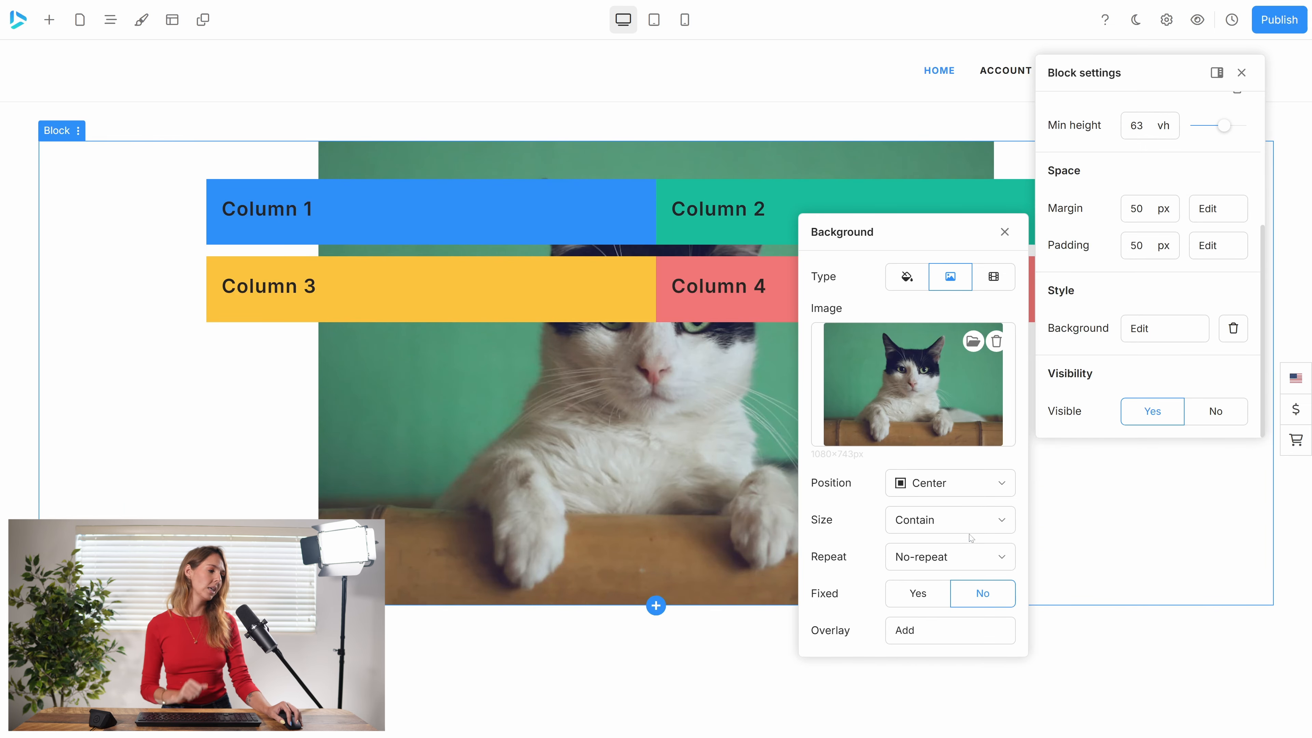
# Try a custom background image size of 1000 px wide by 1000 px high, and return the size to Cover.
pyautogui.click(952, 521)
pyautogui.click(935, 660)
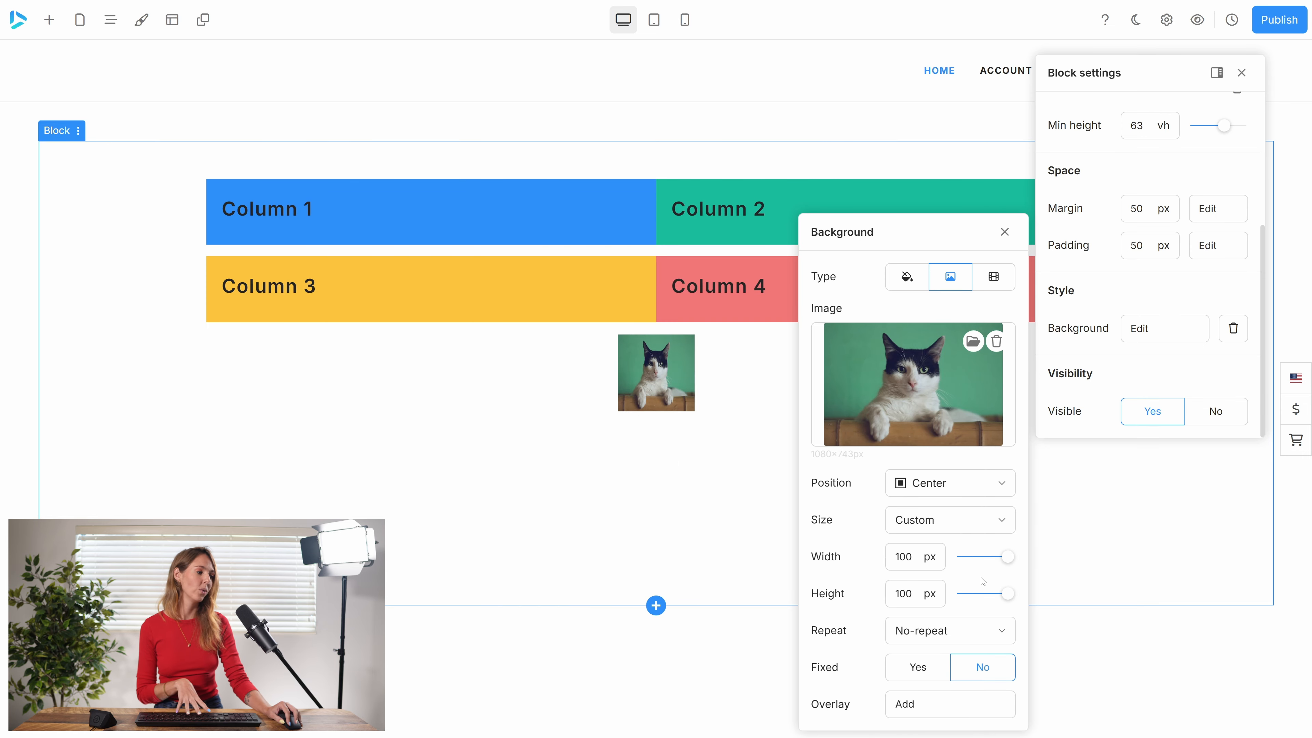
pyautogui.moveTo(1007, 556)
pyautogui.mouseDown()
pyautogui.moveTo(987, 556)
pyautogui.moveTo(1007, 557)
pyautogui.mouseUp()
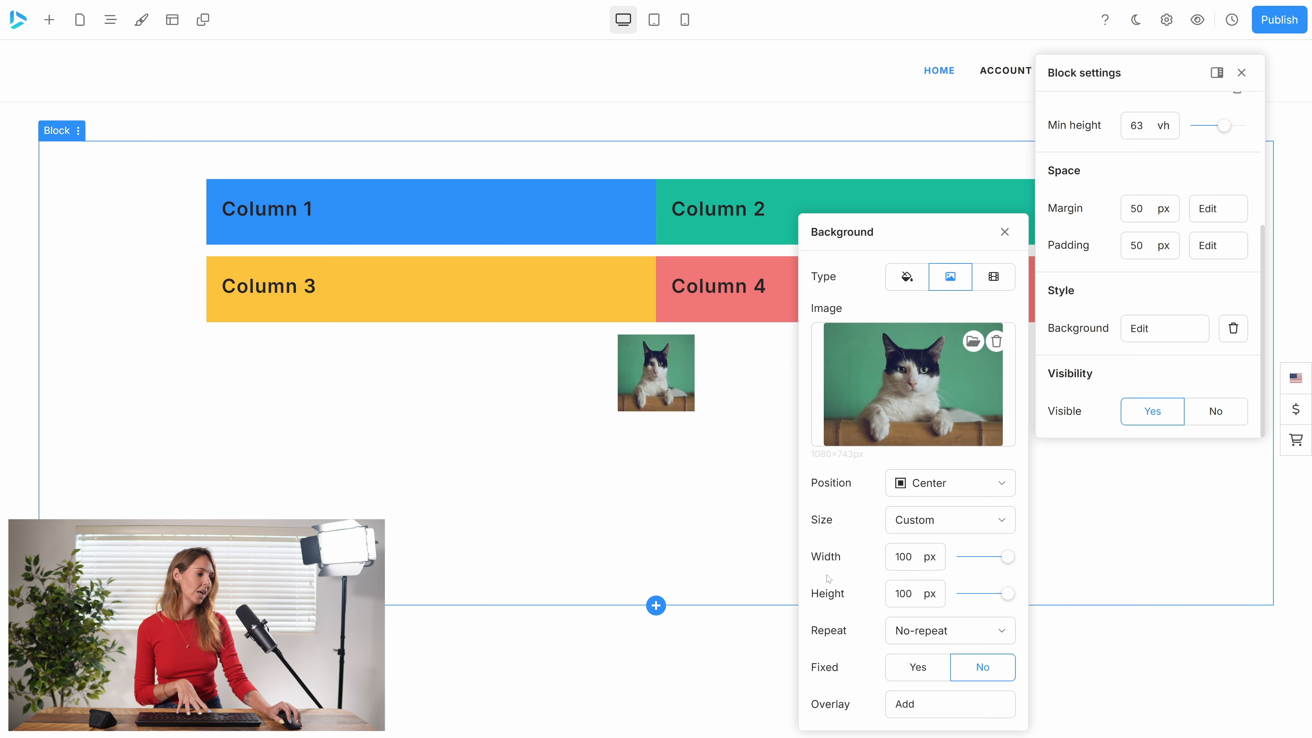
pyautogui.moveTo(914, 557); pyautogui.dragTo(894, 557)
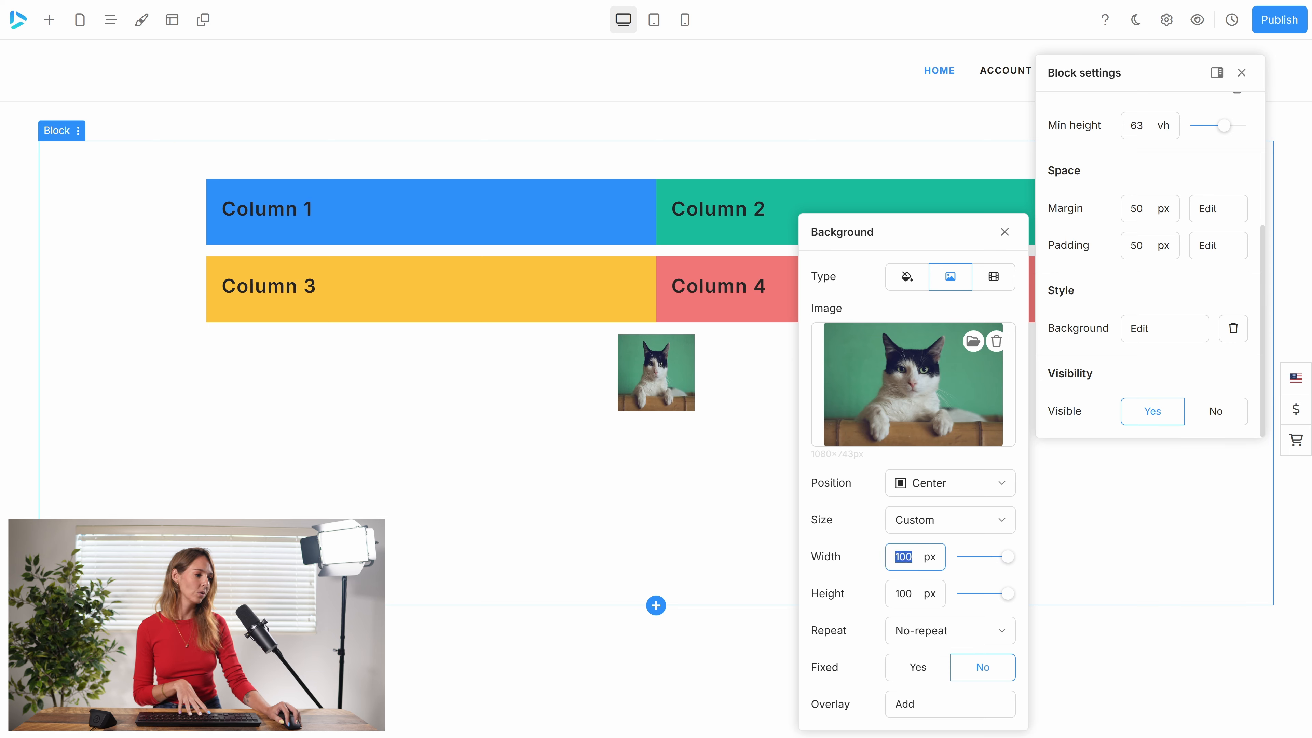
pyautogui.click(913, 557)
pyautogui.write('0')
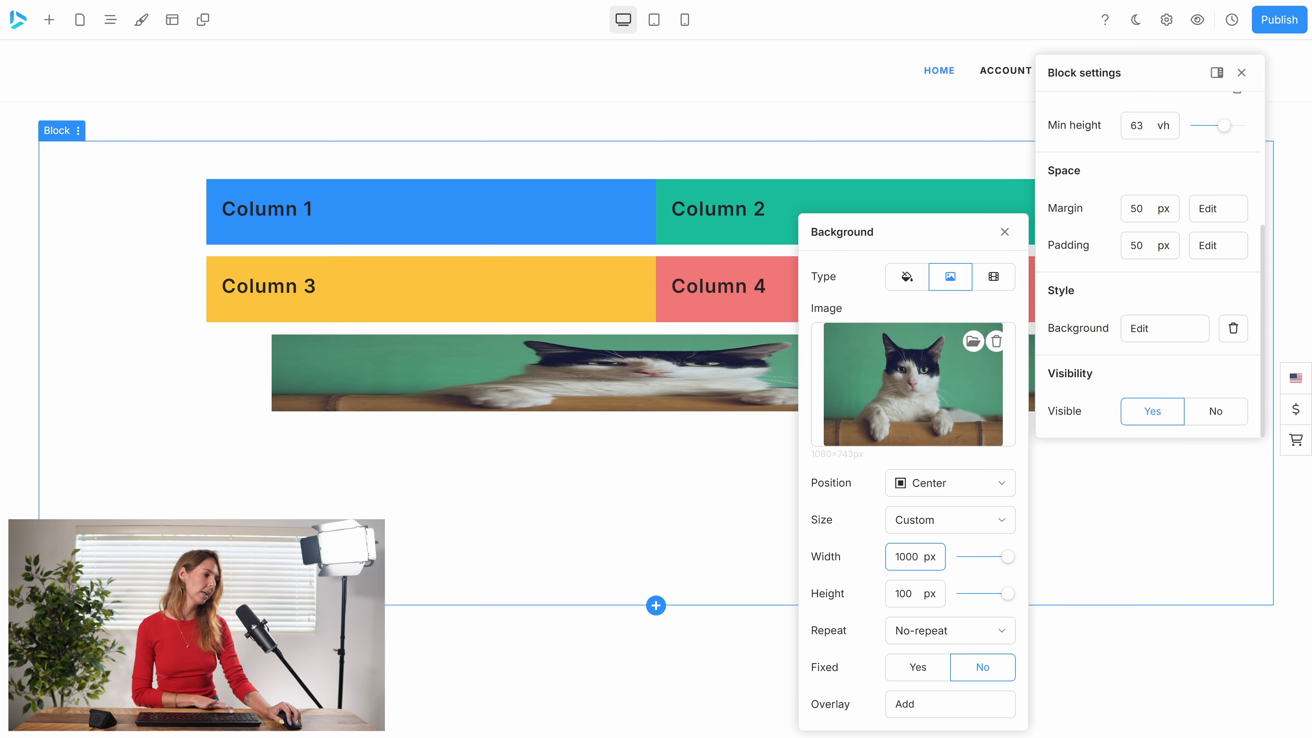
pyautogui.click(912, 593)
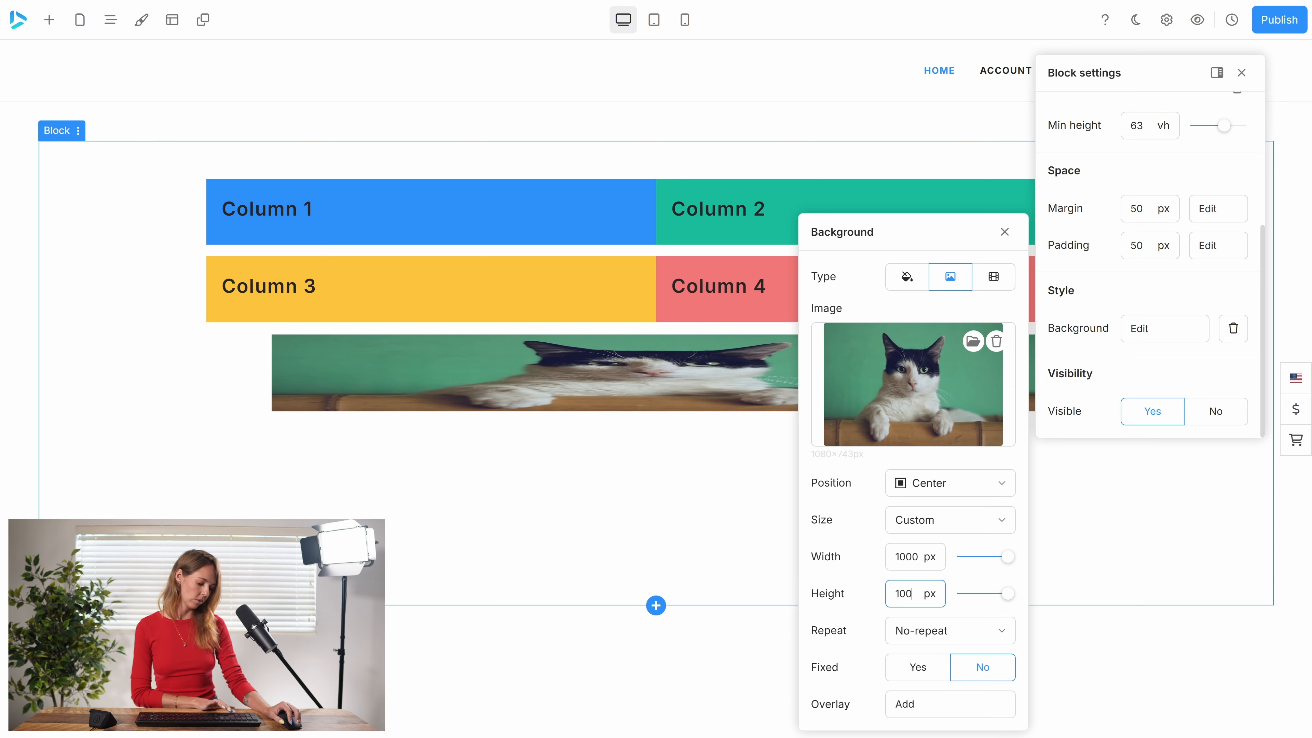
pyautogui.write('0')
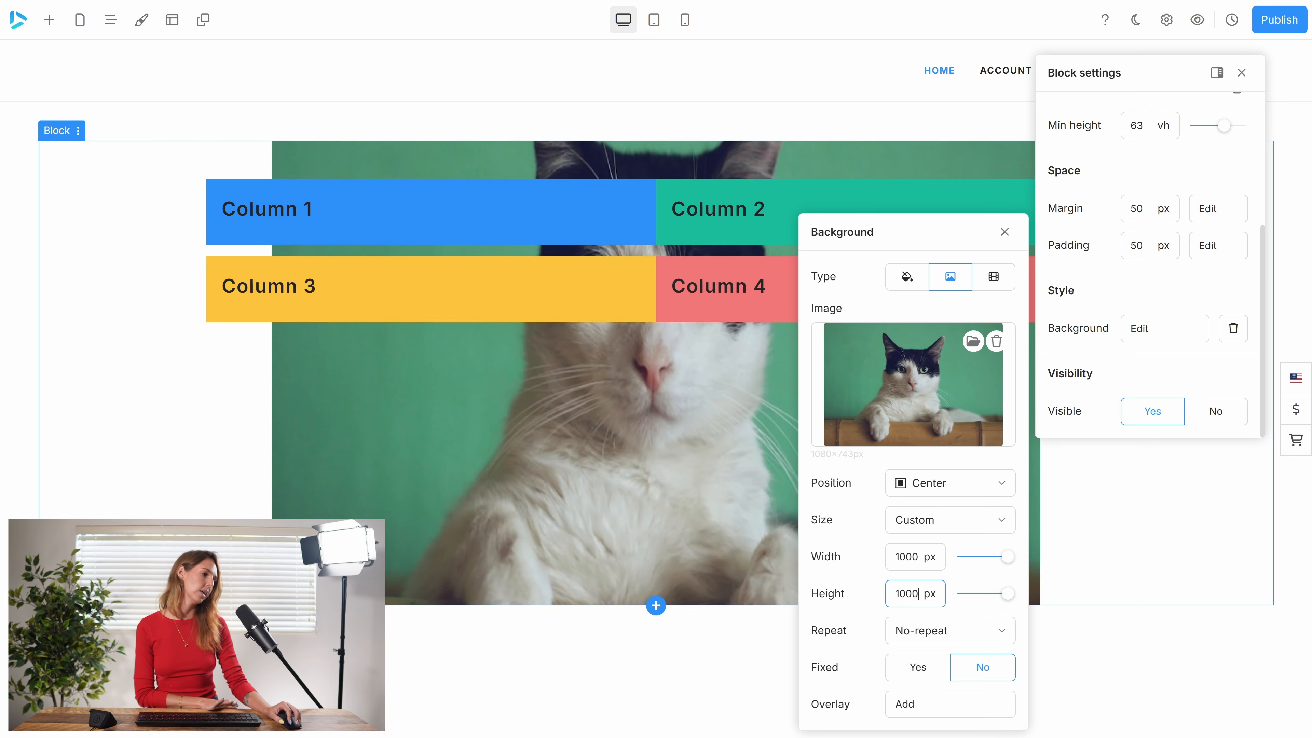
pyautogui.click(960, 522)
pyautogui.click(918, 586)
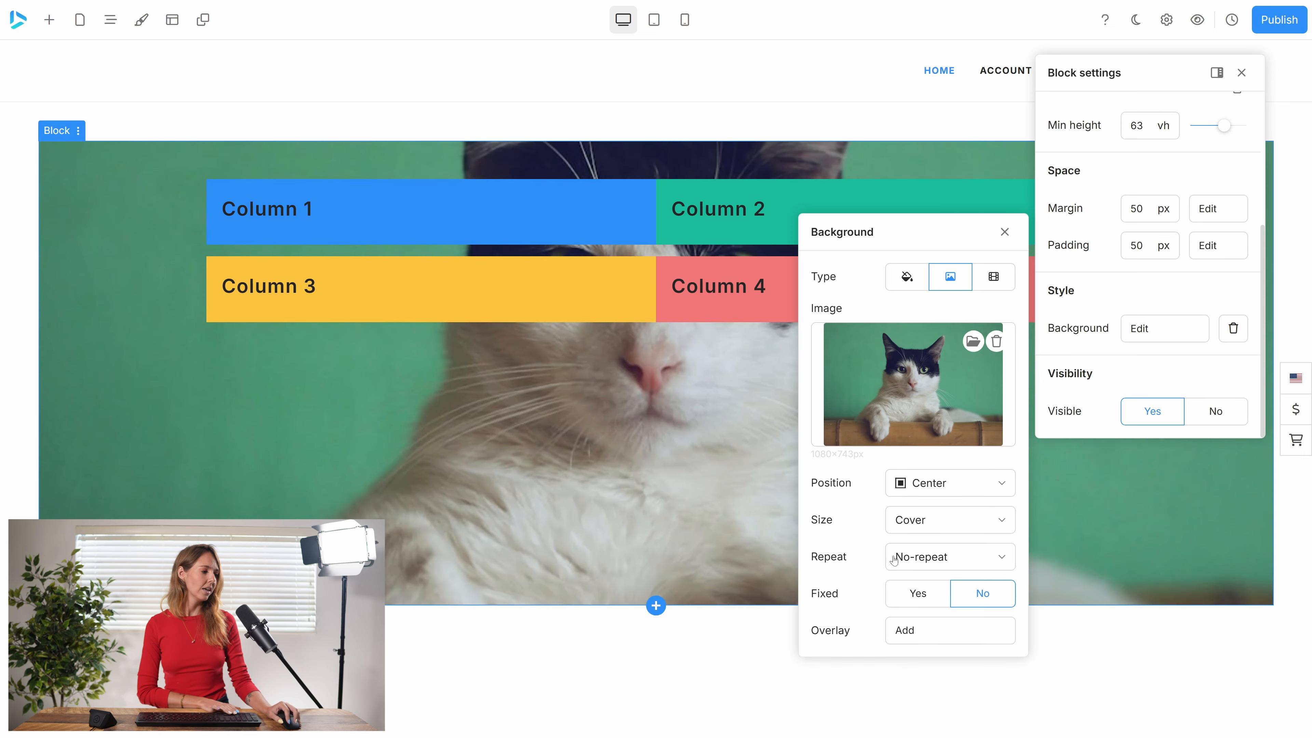
# Try the Repeat-Y and Repeat options on the background image with its size at Contain, and set the repeat to Space.
pyautogui.click(943, 558)
pyautogui.click(929, 685)
pyautogui.click(945, 521)
pyautogui.click(924, 618)
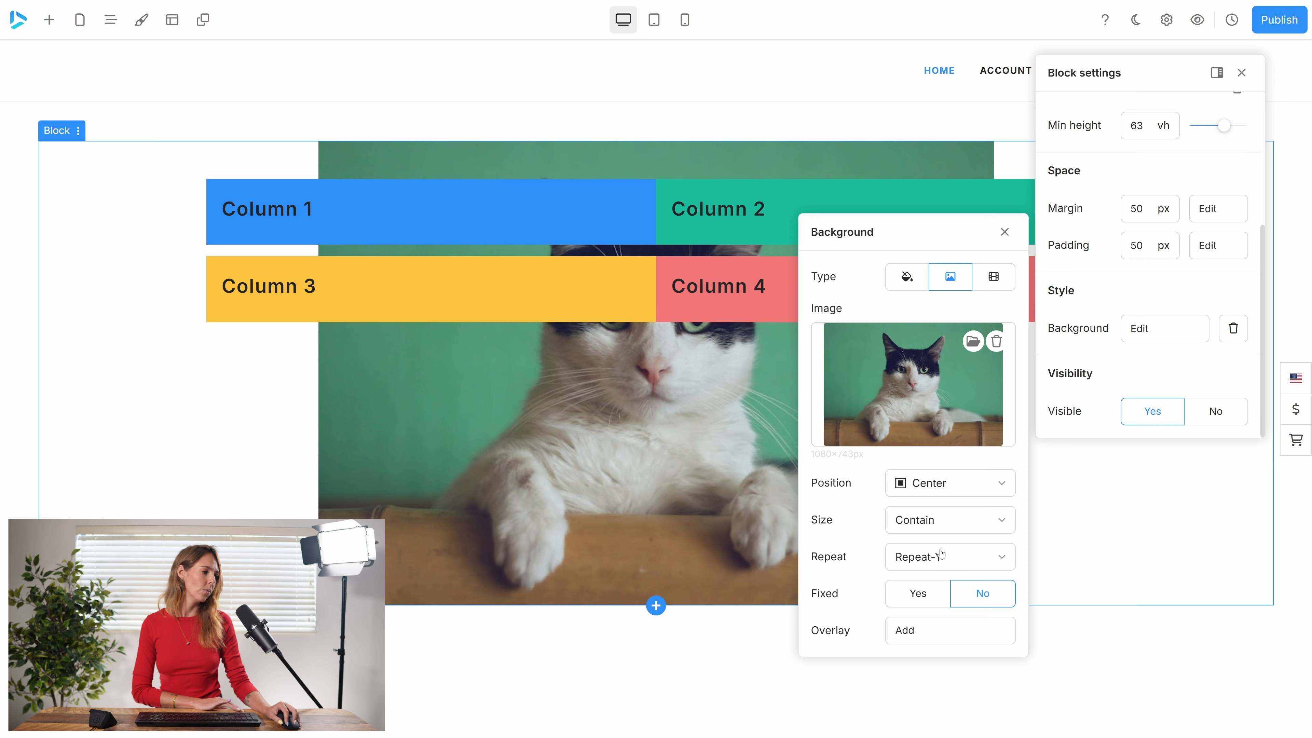
pyautogui.click(941, 559)
pyautogui.click(944, 629)
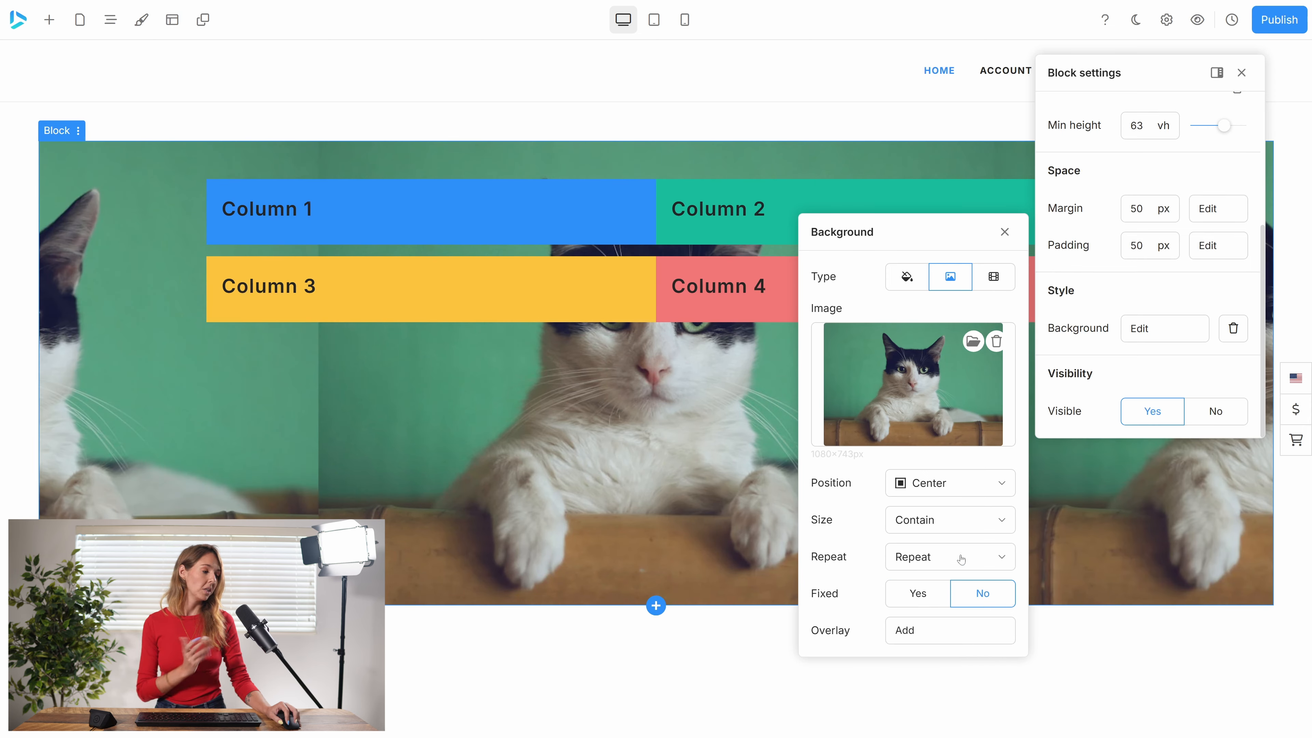
pyautogui.click(989, 556)
pyautogui.click(919, 716)
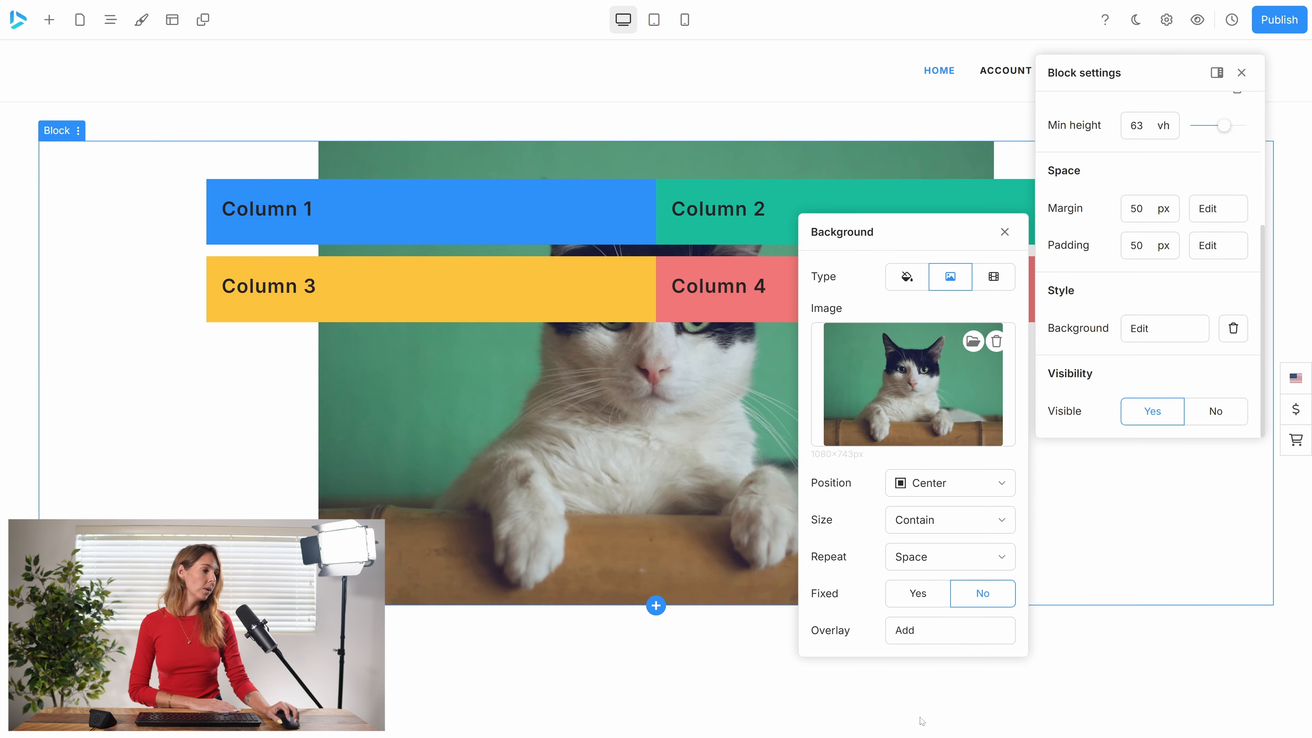
# Set the background image's size back to Cover and close the background settings.
pyautogui.click(949, 520)
pyautogui.click(925, 564)
pyautogui.click(1005, 232)
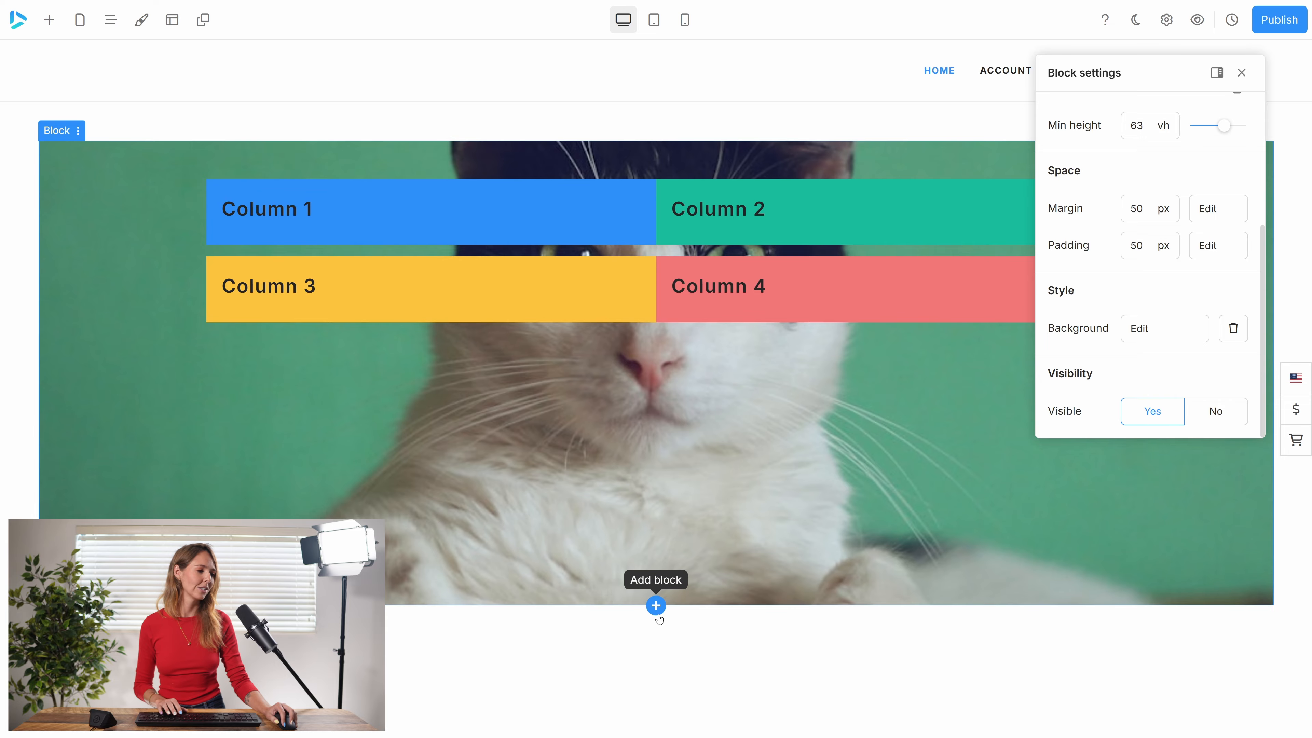
# Add a two-column block below the block with the cat background.
pyautogui.click(656, 606)
pyautogui.click(512, 208)
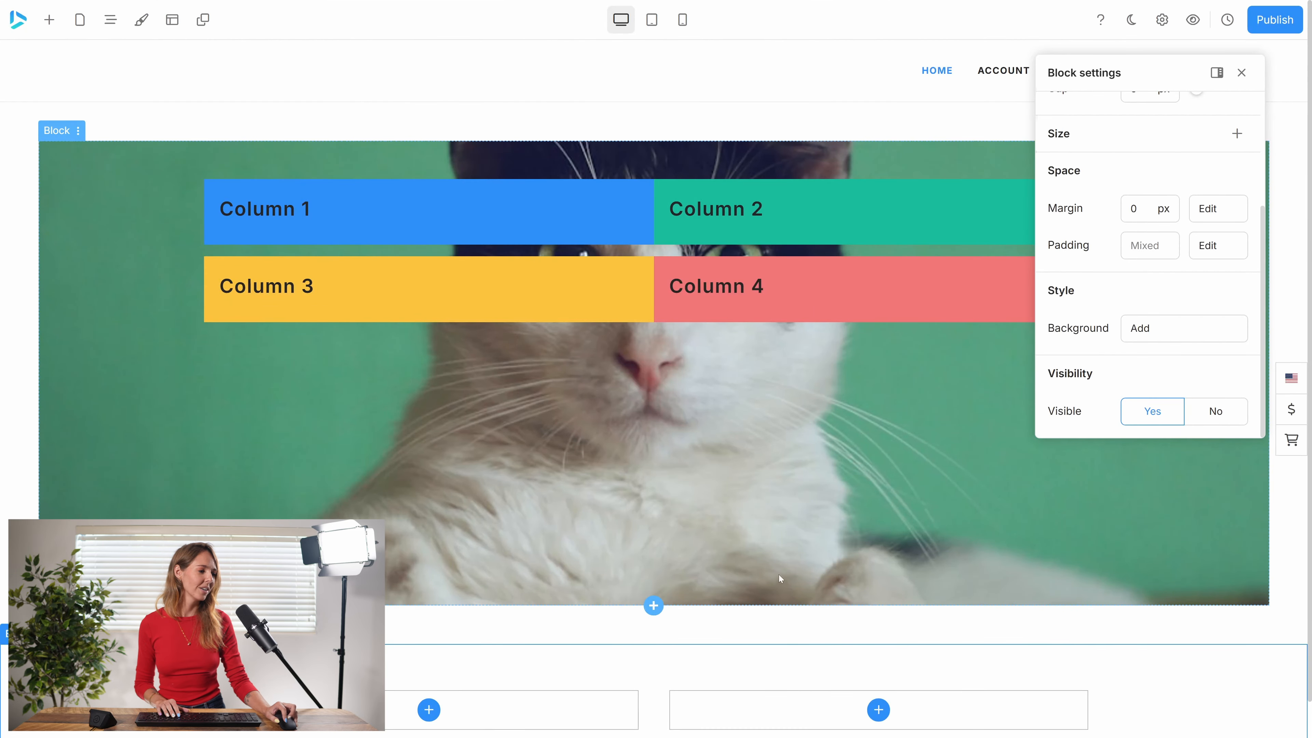
pyautogui.scroll(-1, 759, 521)
pyautogui.scroll(1, 758, 526)
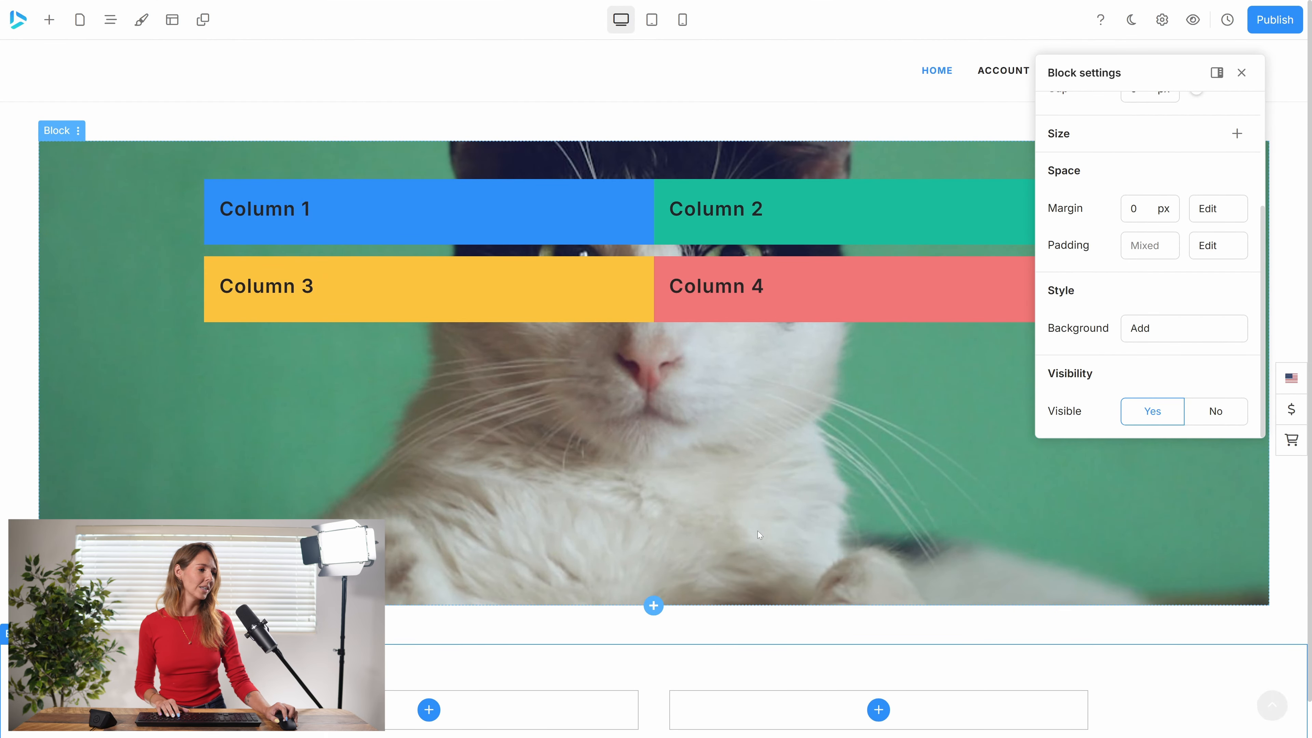
# Add a size setting to the new two-column block and increase its minimum height.
pyautogui.scroll(-1, 758, 530)
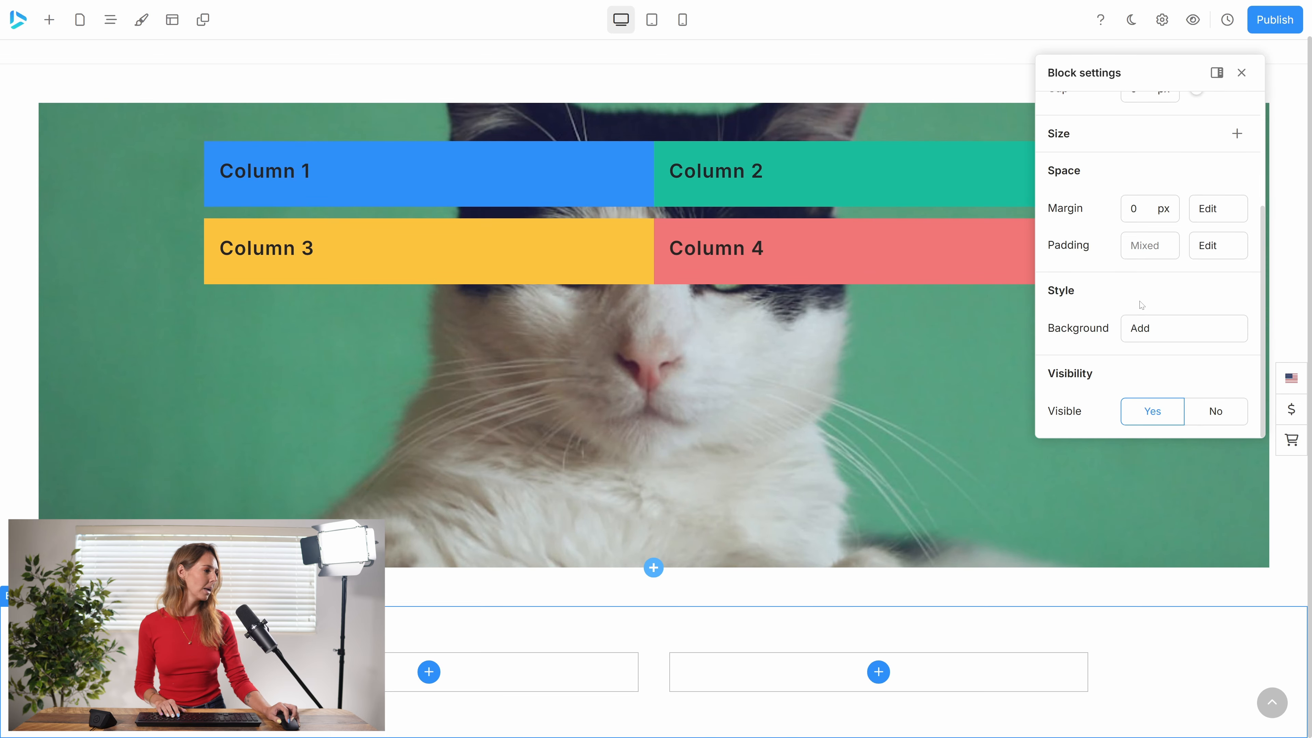
pyautogui.scroll(3, 1139, 295)
pyautogui.click(1237, 286)
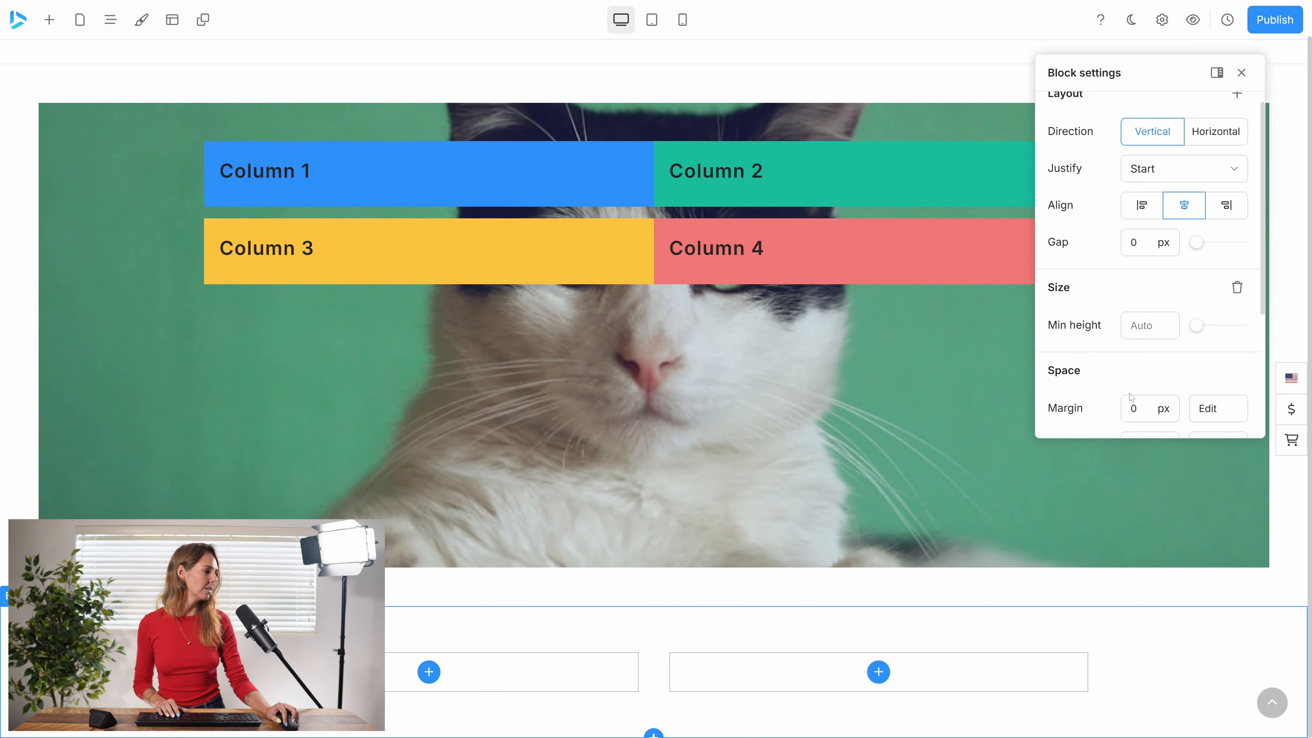
pyautogui.moveTo(1197, 325); pyautogui.dragTo(1236, 333)
pyautogui.scroll(1, 646, 387)
# Add a white overlay (#ffffff) to the background image of the four-column block and reduce the overlay's opacity.
pyautogui.click(56, 130)
pyautogui.scroll(-5, 1157, 331)
pyautogui.click(1157, 328)
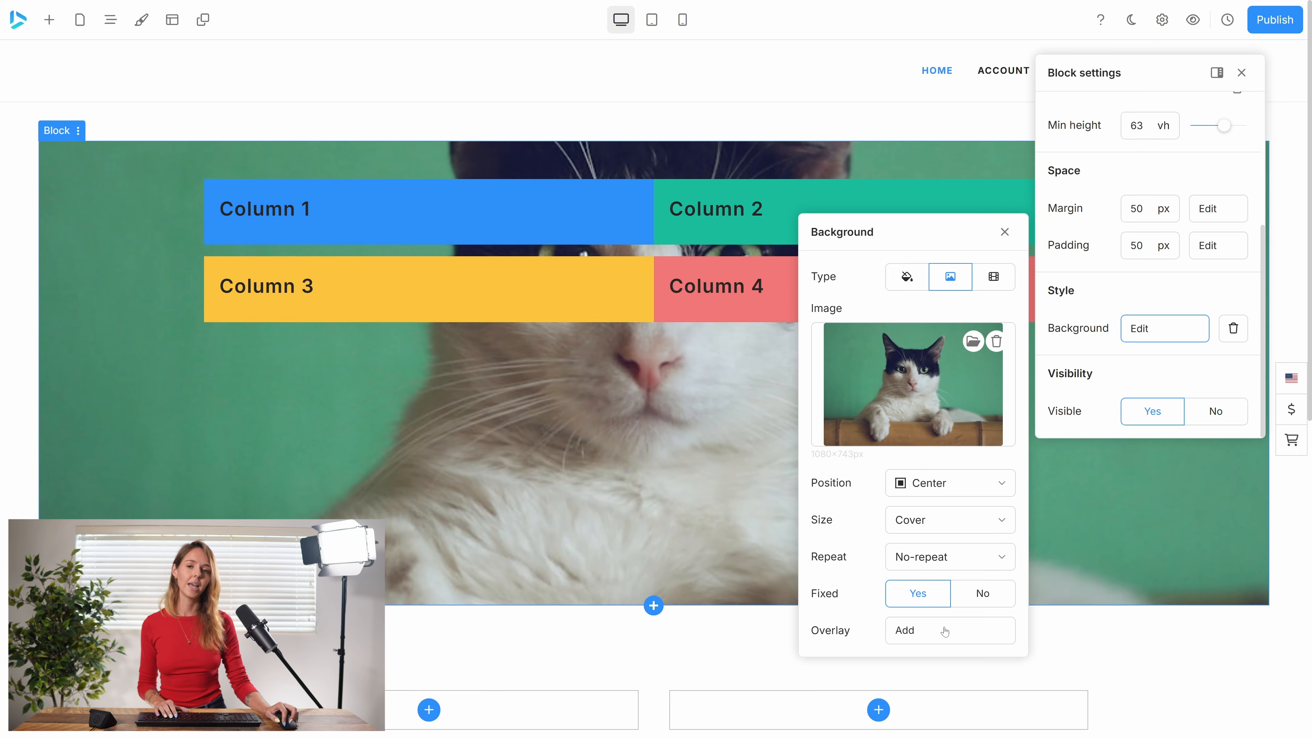
pyautogui.click(938, 631)
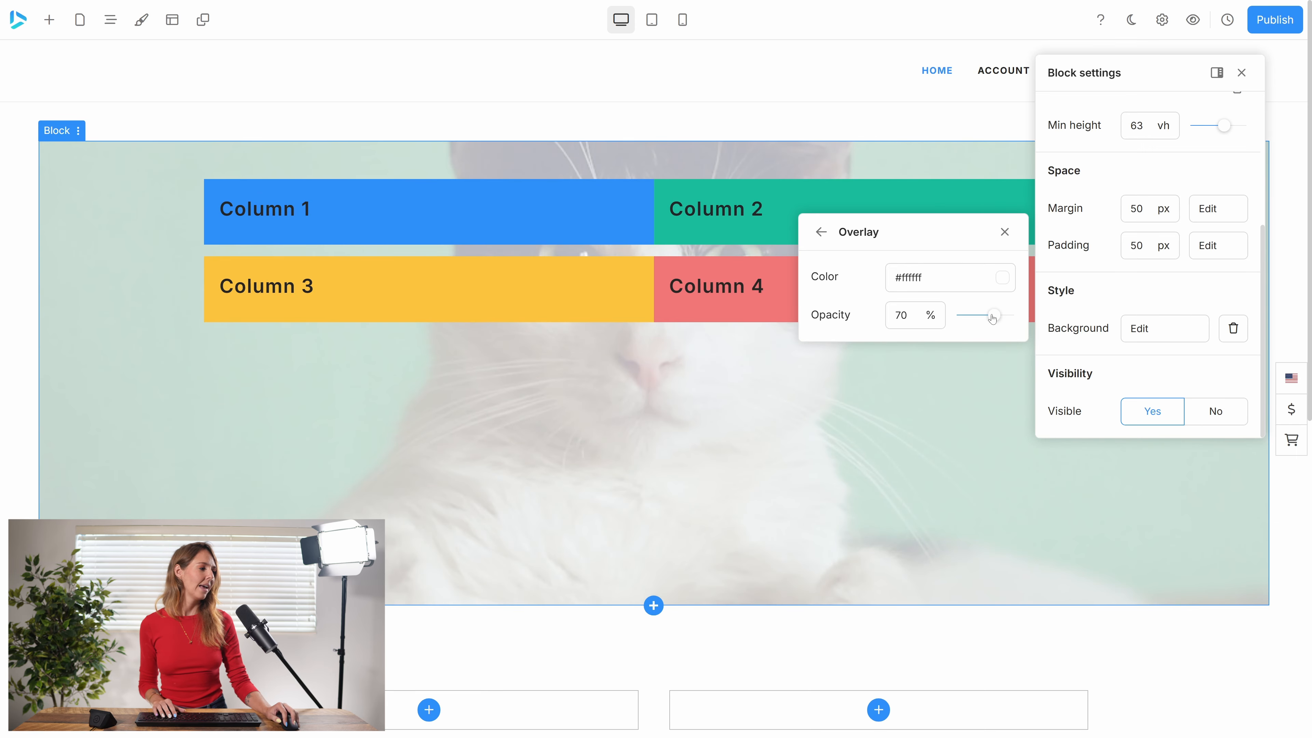
pyautogui.moveTo(993, 315); pyautogui.dragTo(969, 319)
# Change the overlay color to black (#000000ff) with 25% opacity and close the background settings.
pyautogui.click(1001, 277)
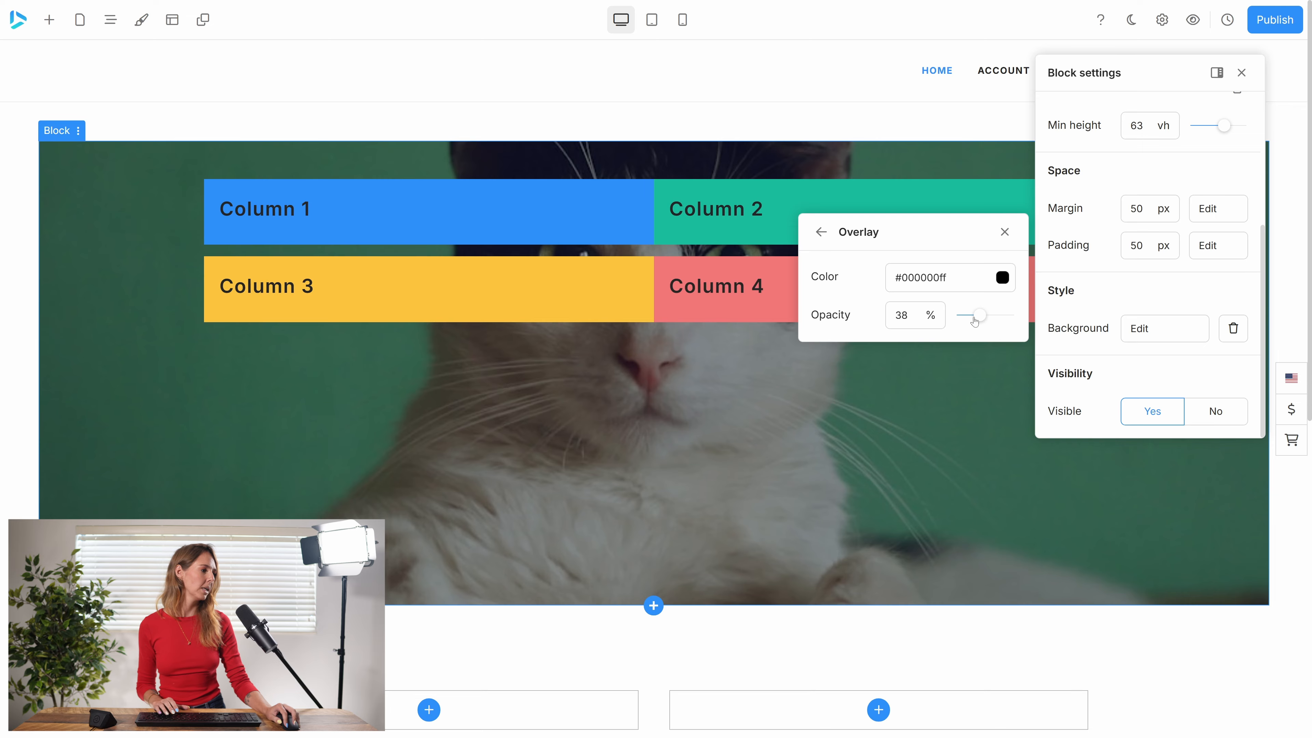
pyautogui.moveTo(977, 318); pyautogui.dragTo(974, 322)
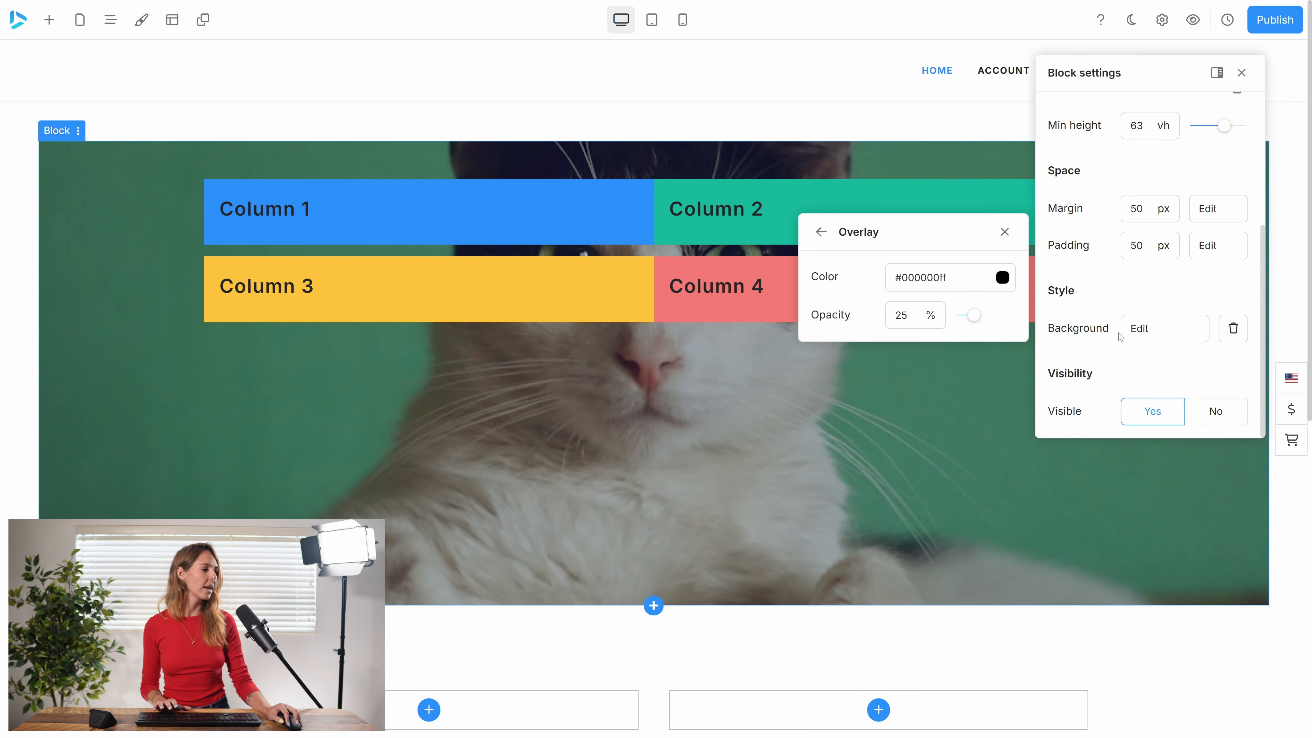
pyautogui.click(1151, 331)
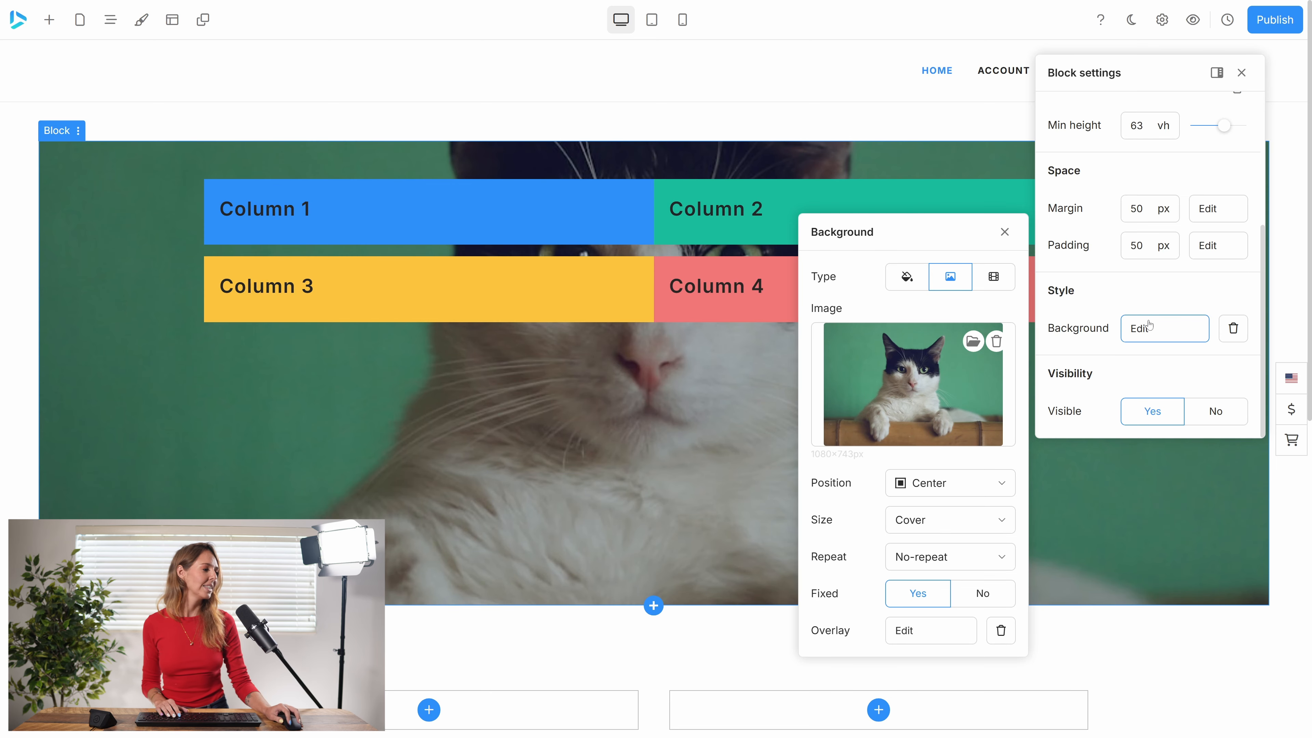
pyautogui.click(1005, 233)
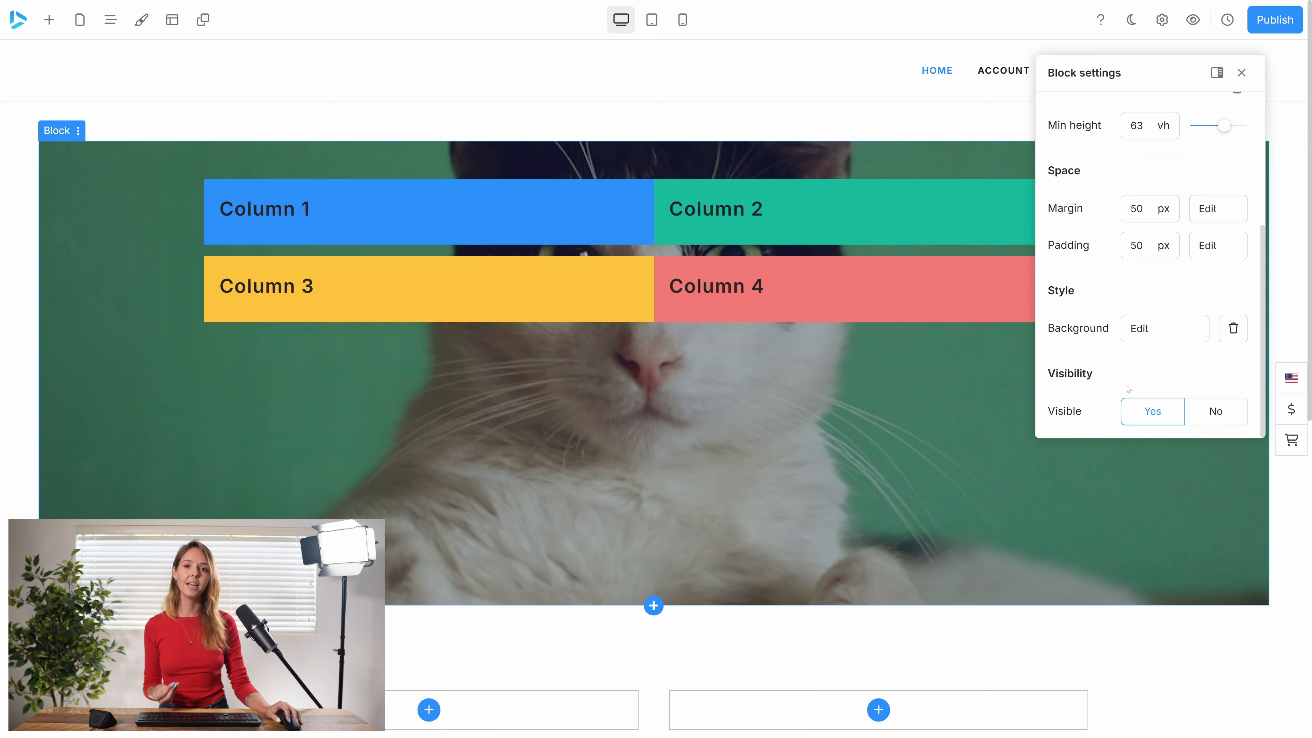
# Preview the page in the tablet and mobile layouts, and return to the desktop layout.
pyautogui.click(652, 19)
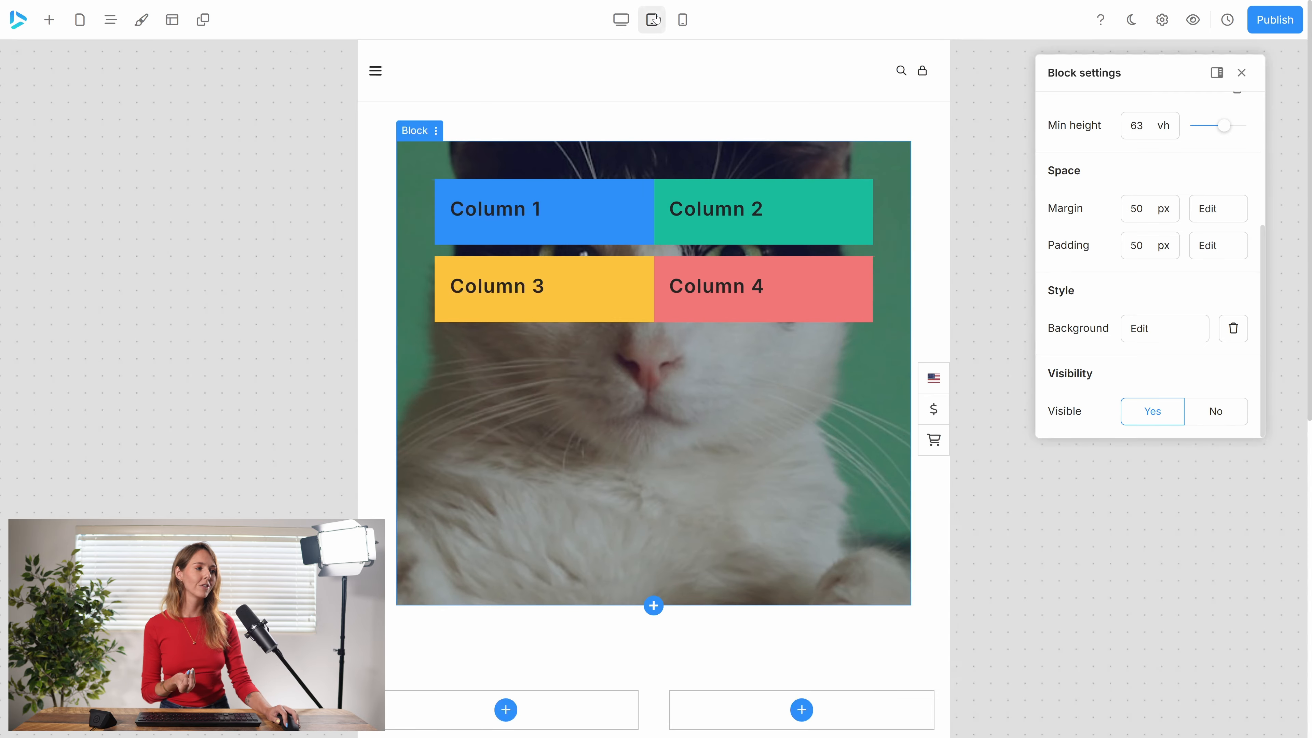
pyautogui.click(684, 24)
pyautogui.click(622, 25)
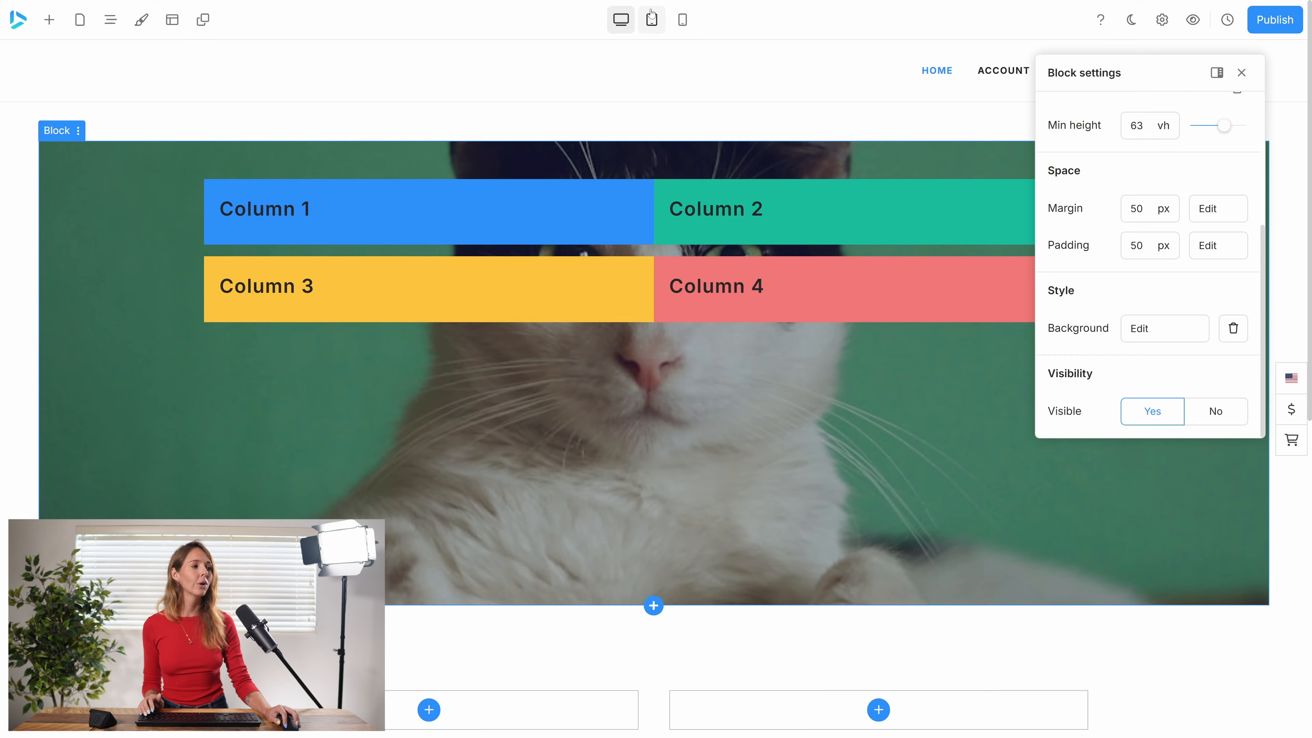
# Hide the four-column block in the tablet layout and set it to visible in the mobile layout.
pyautogui.click(652, 20)
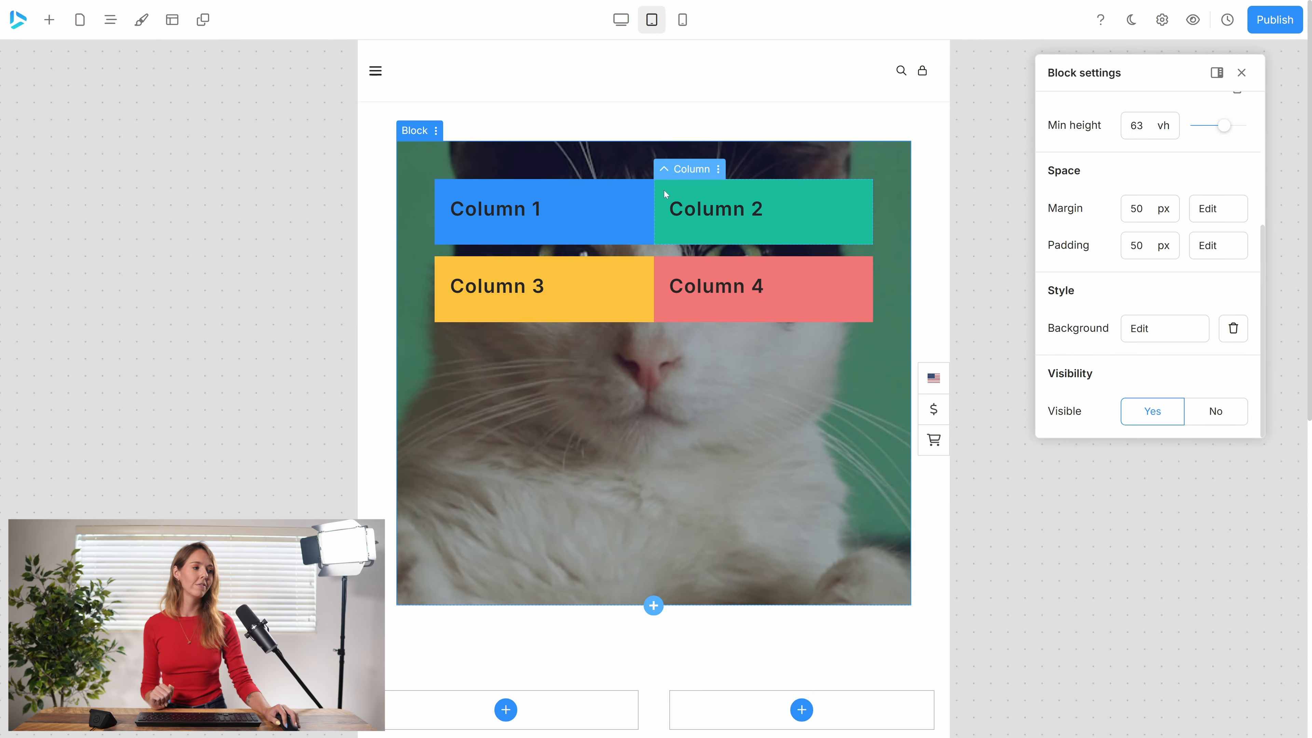
pyautogui.click(1214, 416)
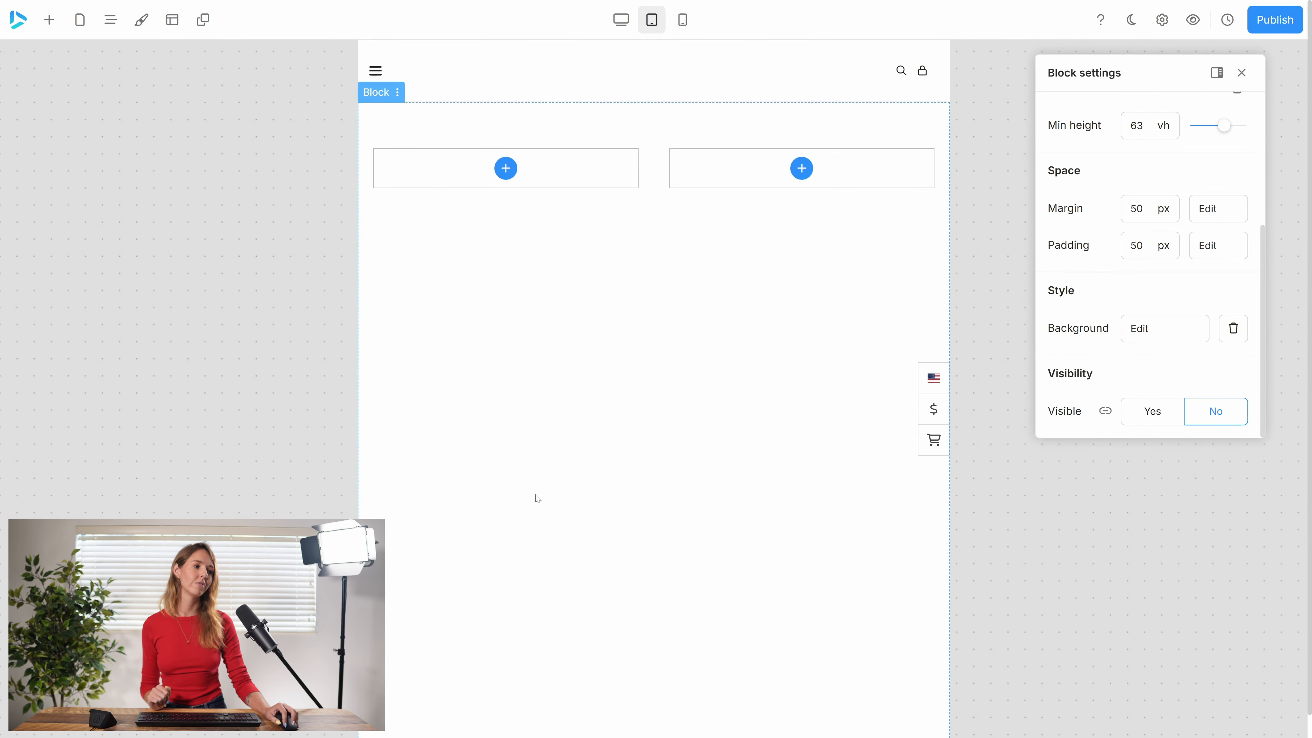
pyautogui.click(681, 19)
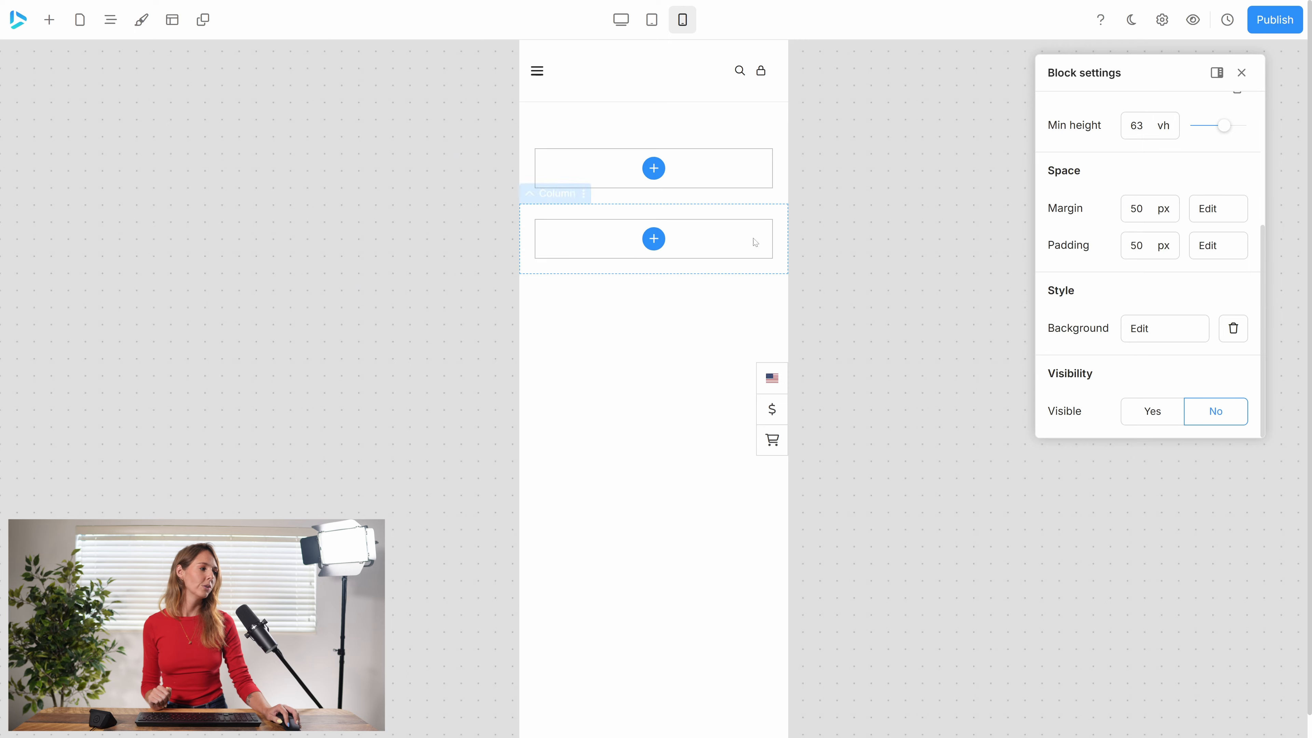
pyautogui.click(1147, 417)
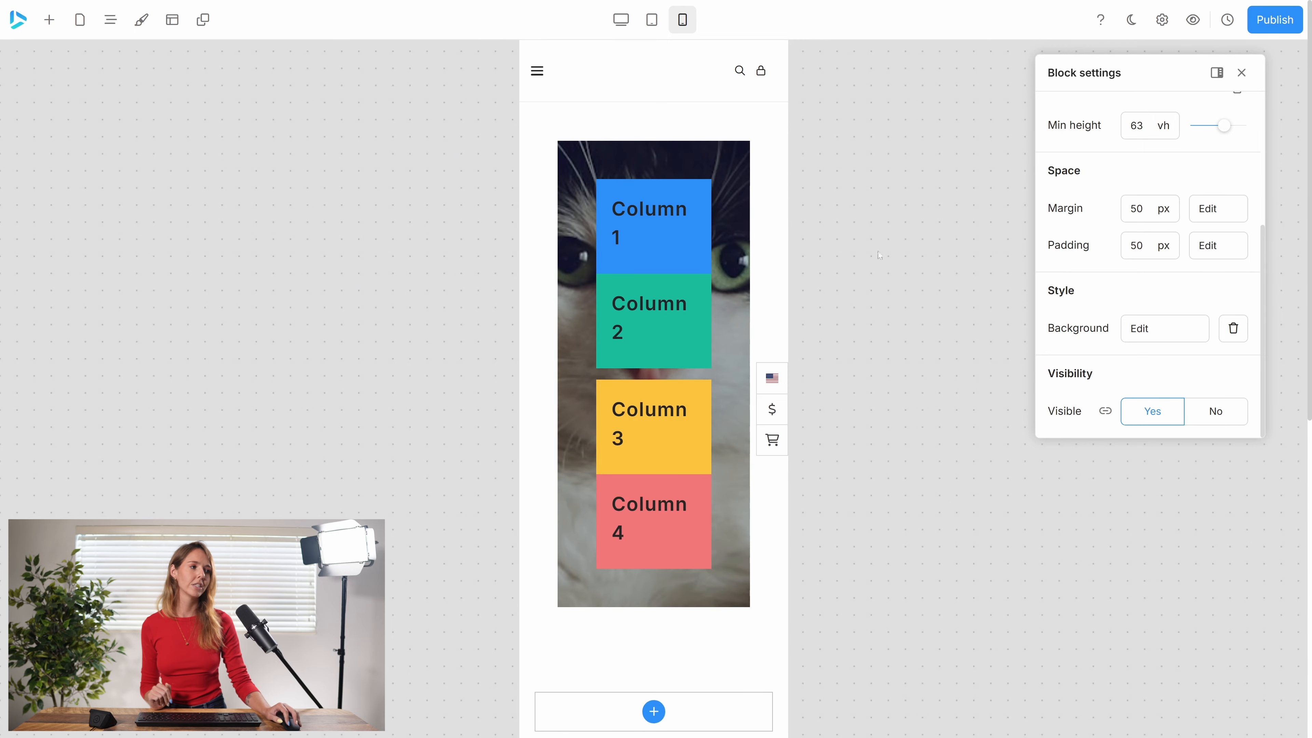
# Compare the four-column block's visibility across the tablet, desktop and mobile layouts, and switch back to desktop.
pyautogui.click(660, 25)
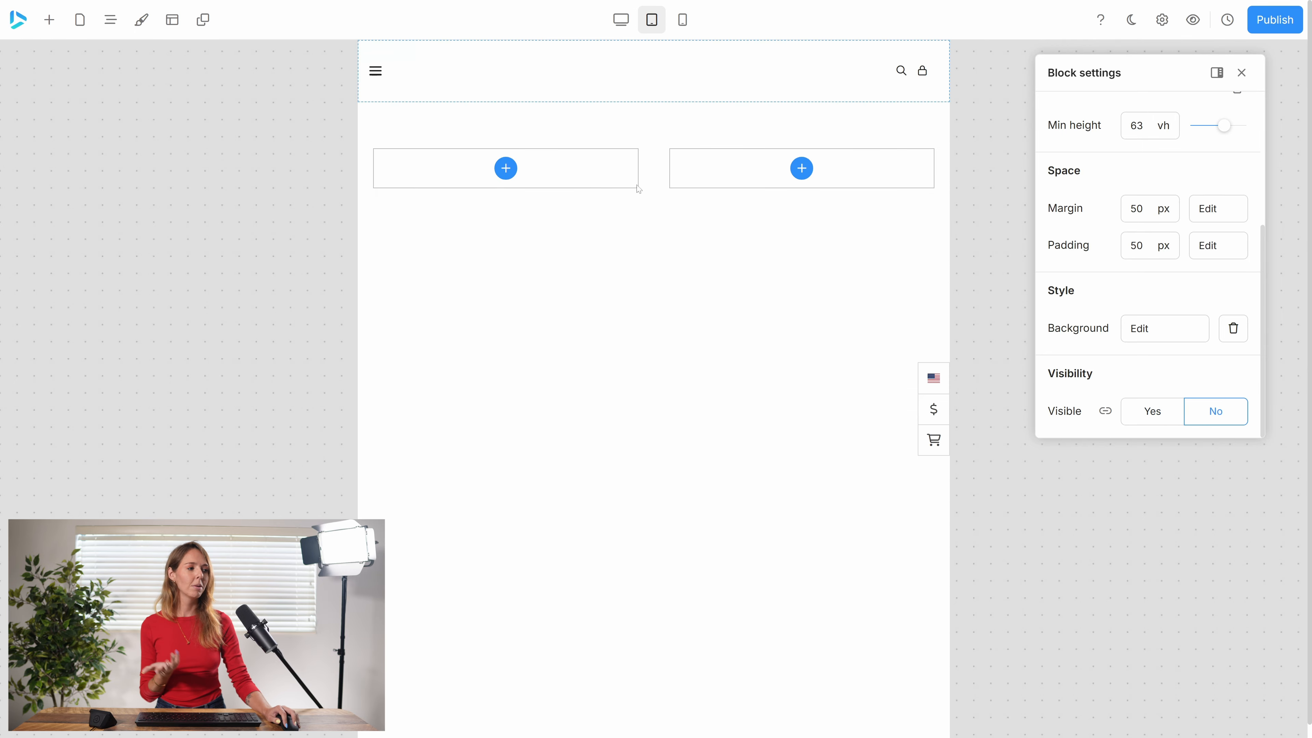
pyautogui.click(620, 21)
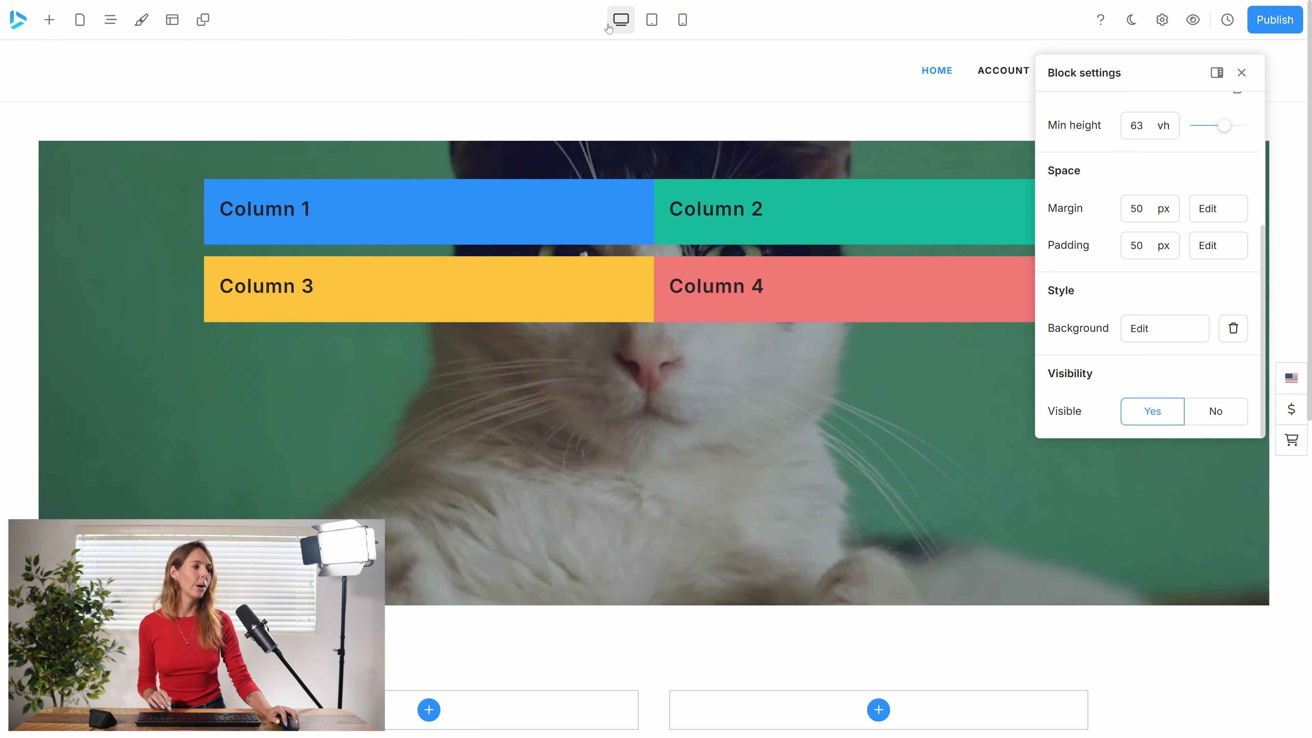
pyautogui.click(683, 20)
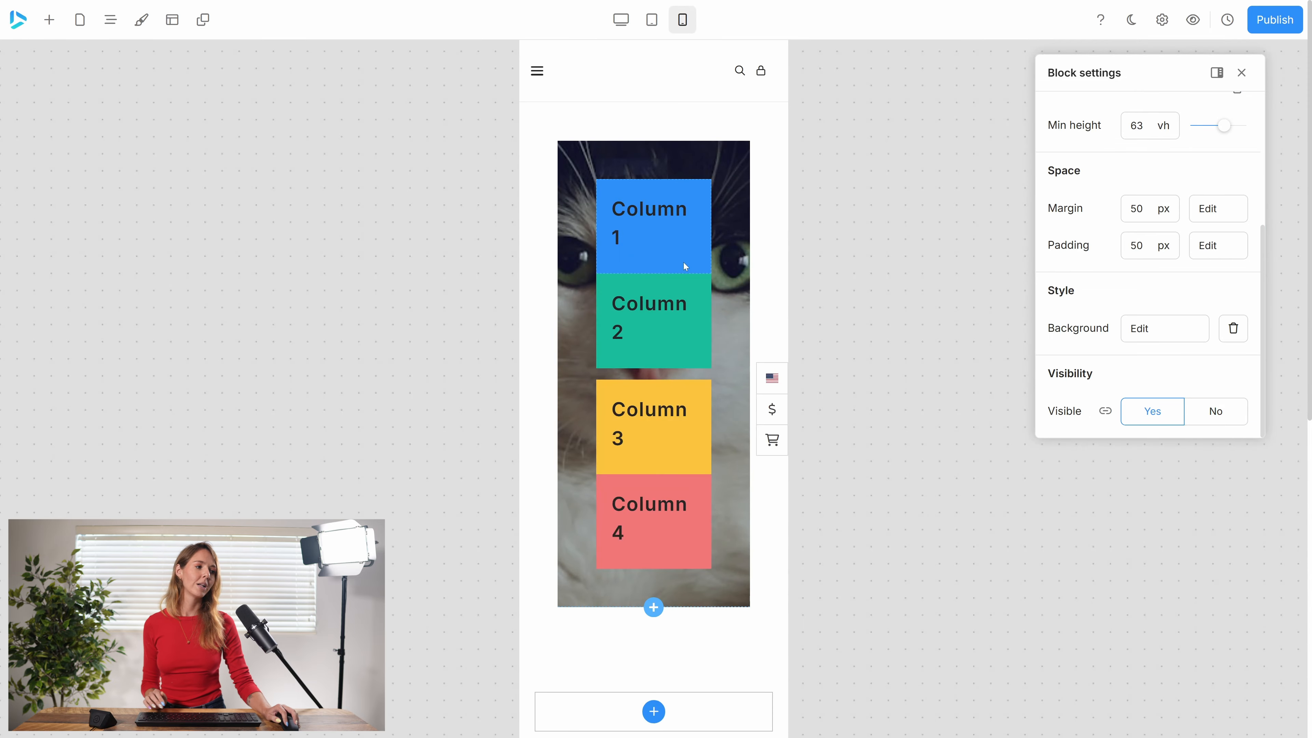
pyautogui.click(620, 20)
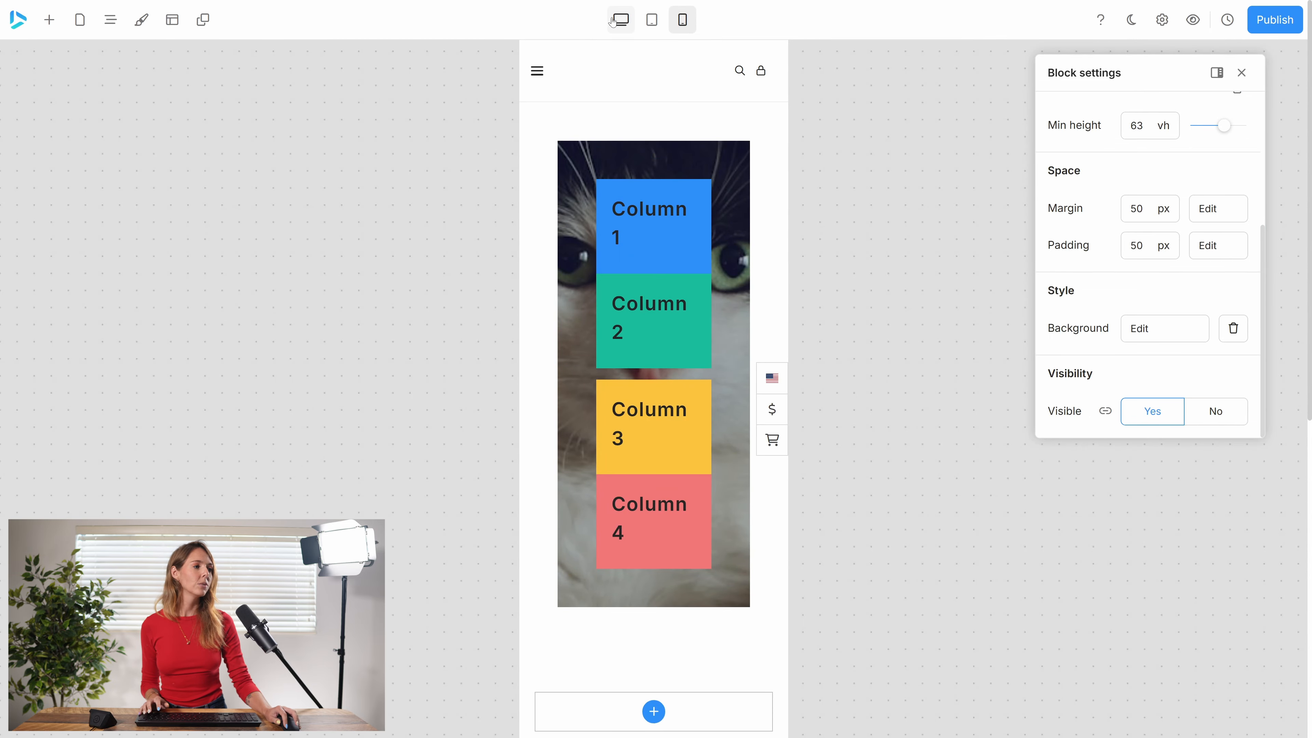